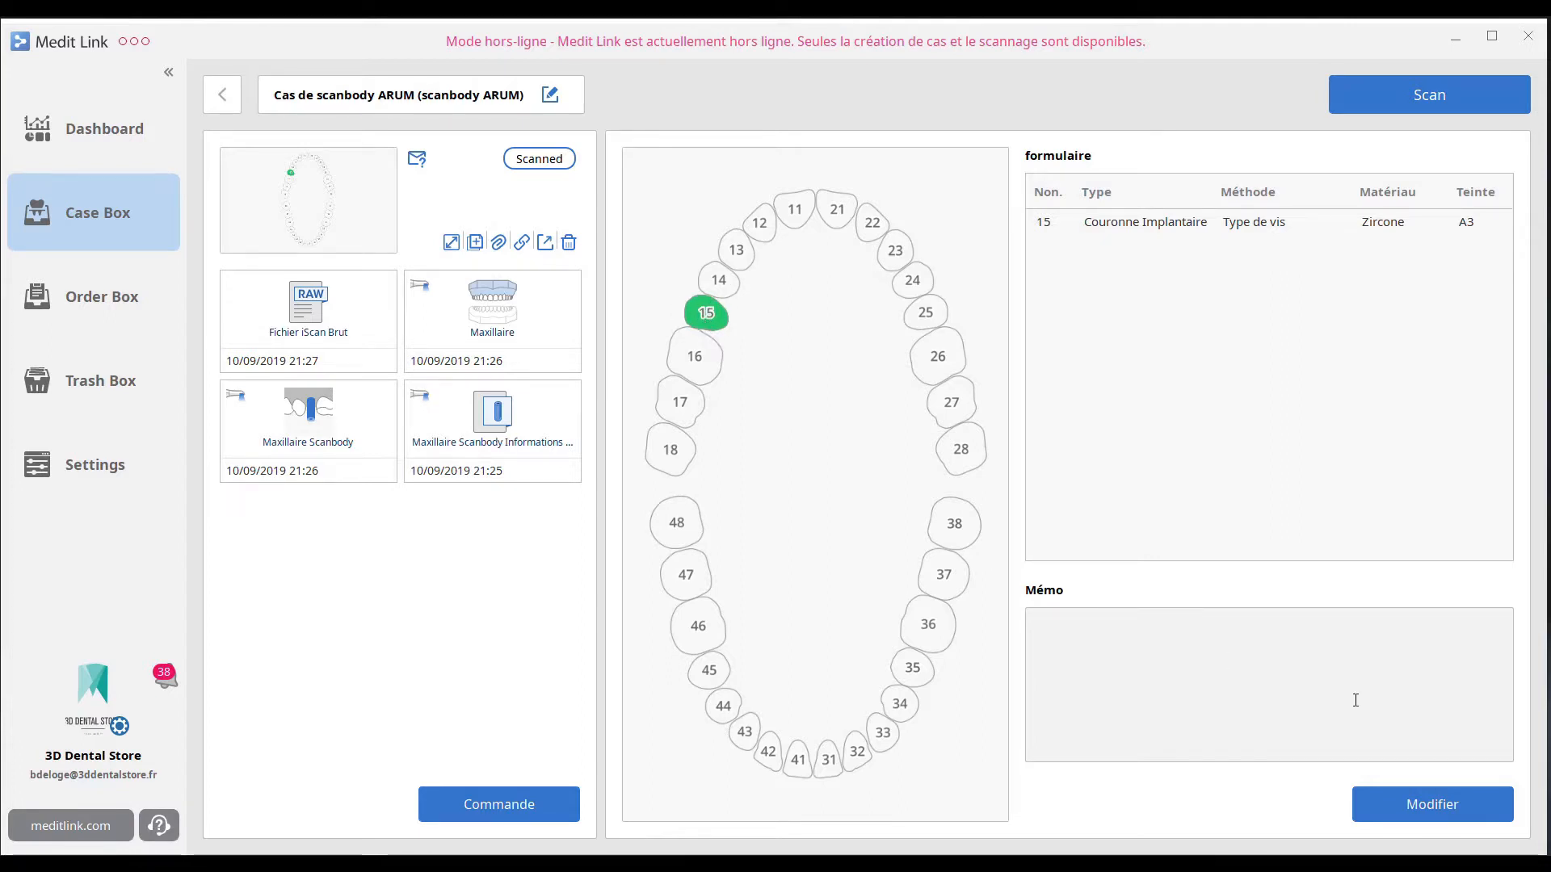
Modify the case so tooth 15 is a Couronne Implantaire with Type de vis, Zircone and shade A2, and save the form
left_click(1427, 810)
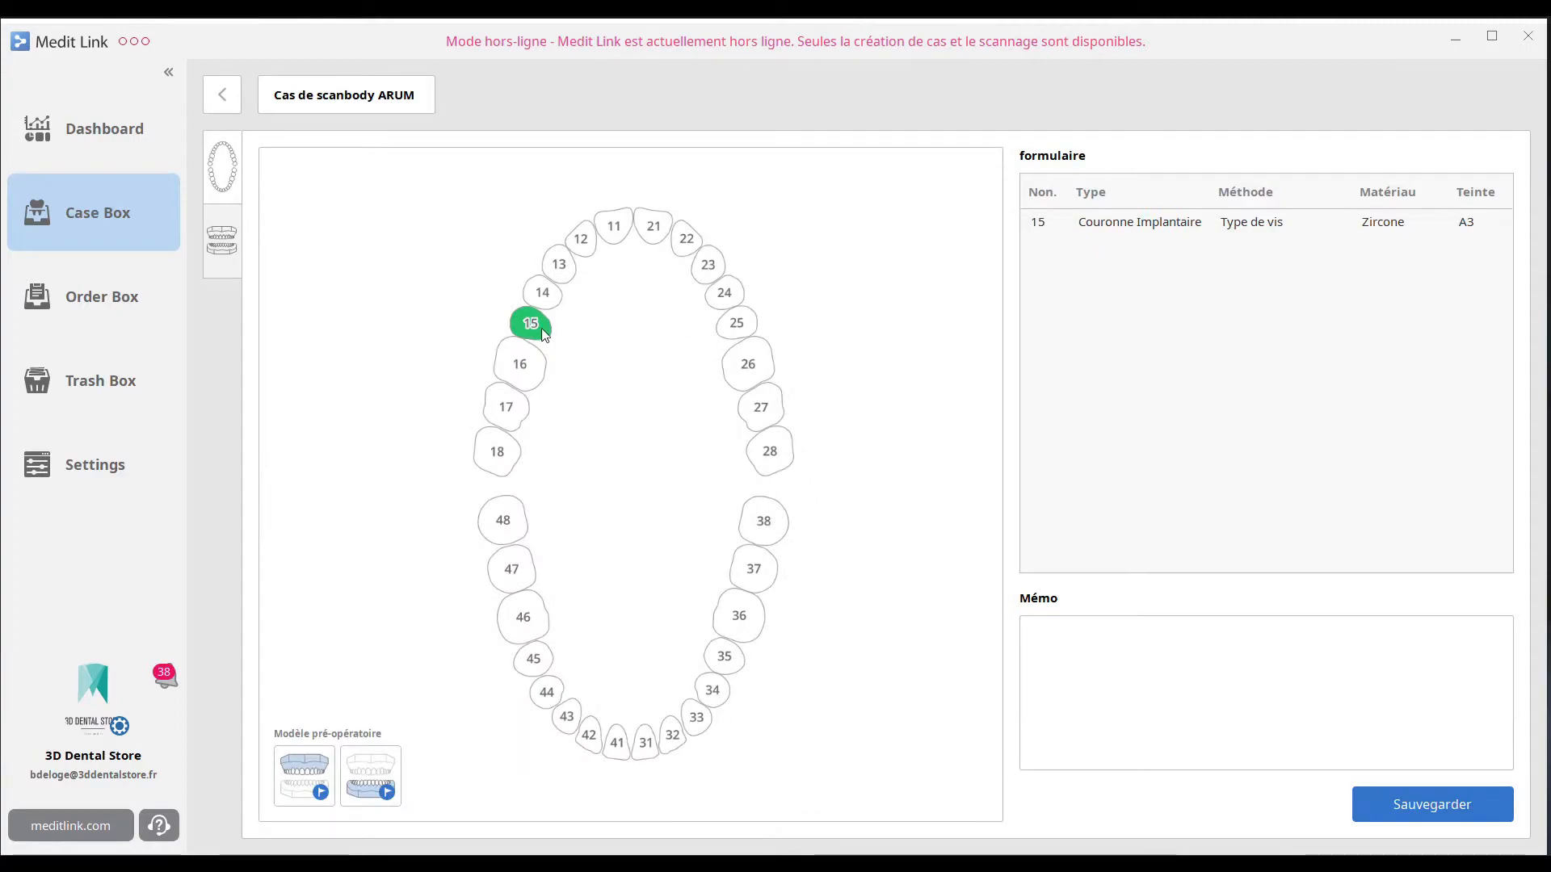
left_click(531, 323)
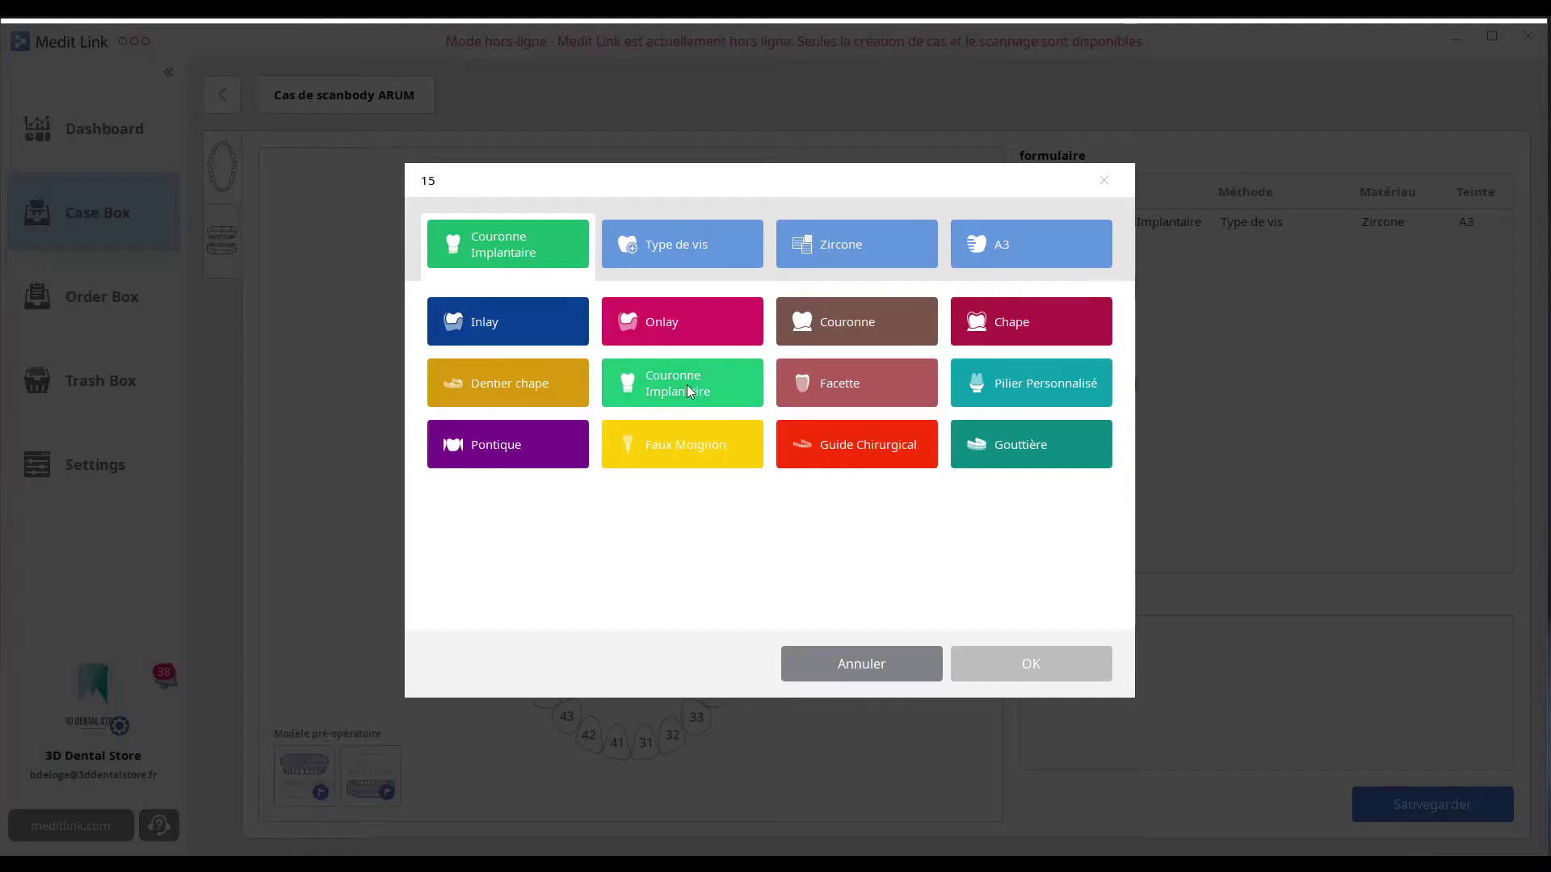
left_click(674, 384)
left_click(518, 331)
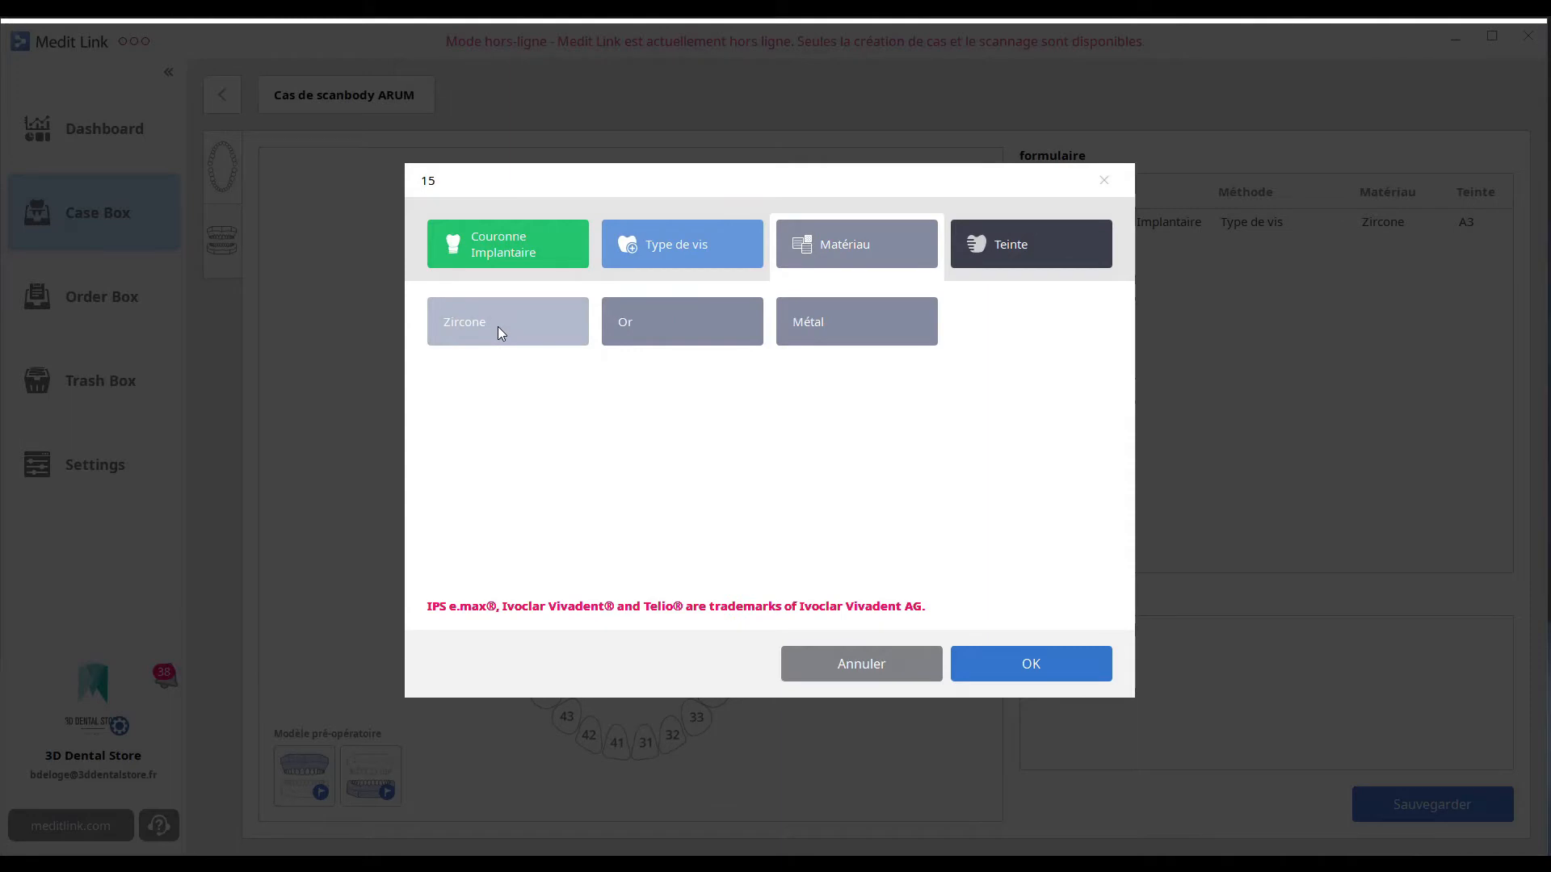
left_click(521, 322)
left_click(840, 324)
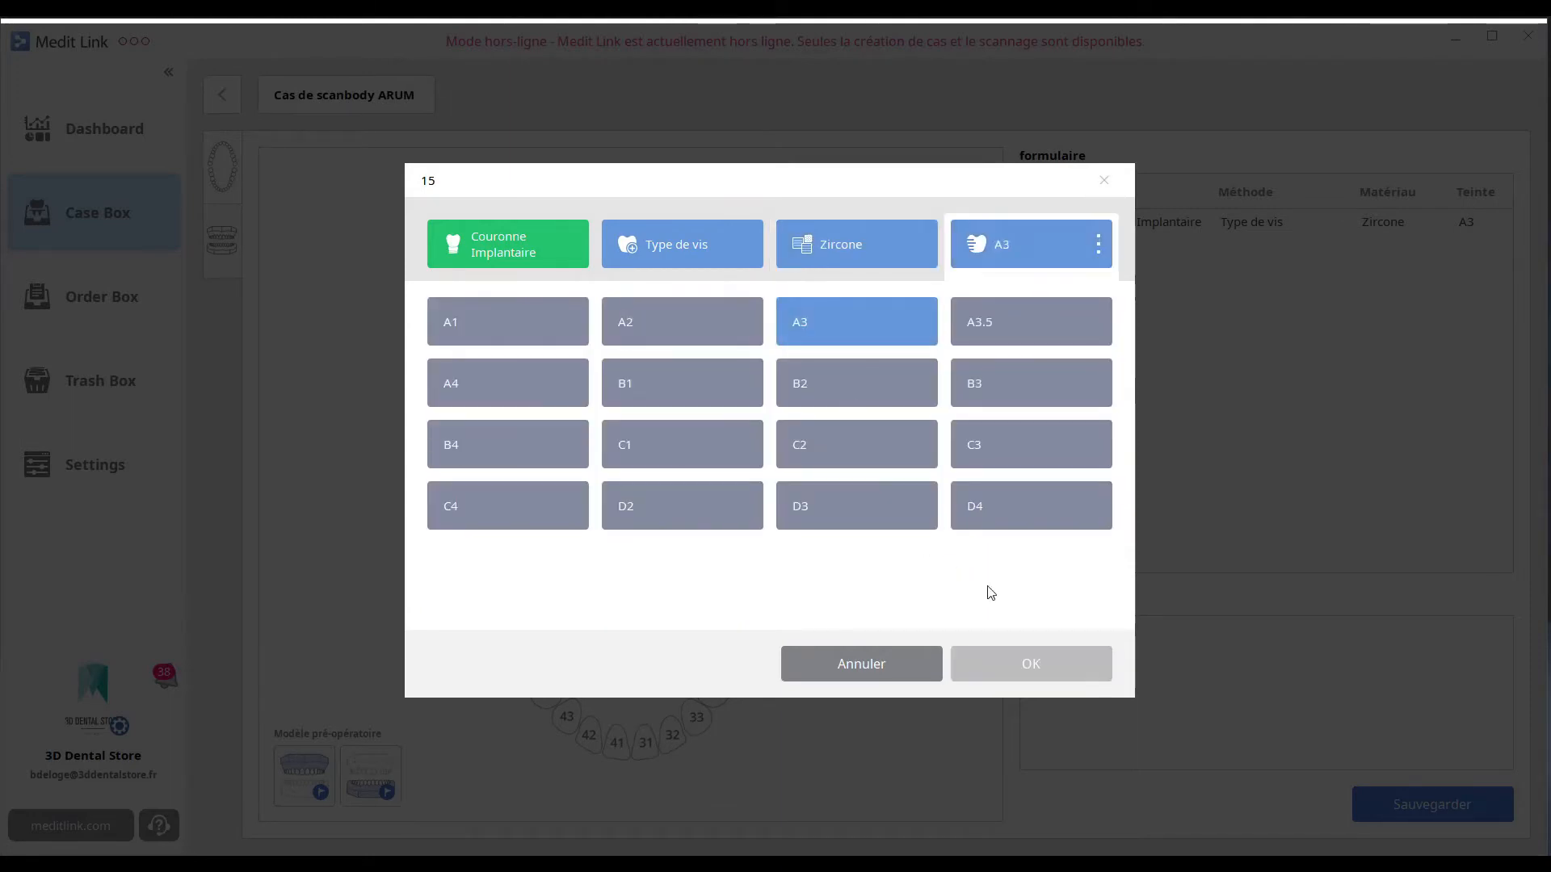
left_click(701, 331)
left_click(998, 661)
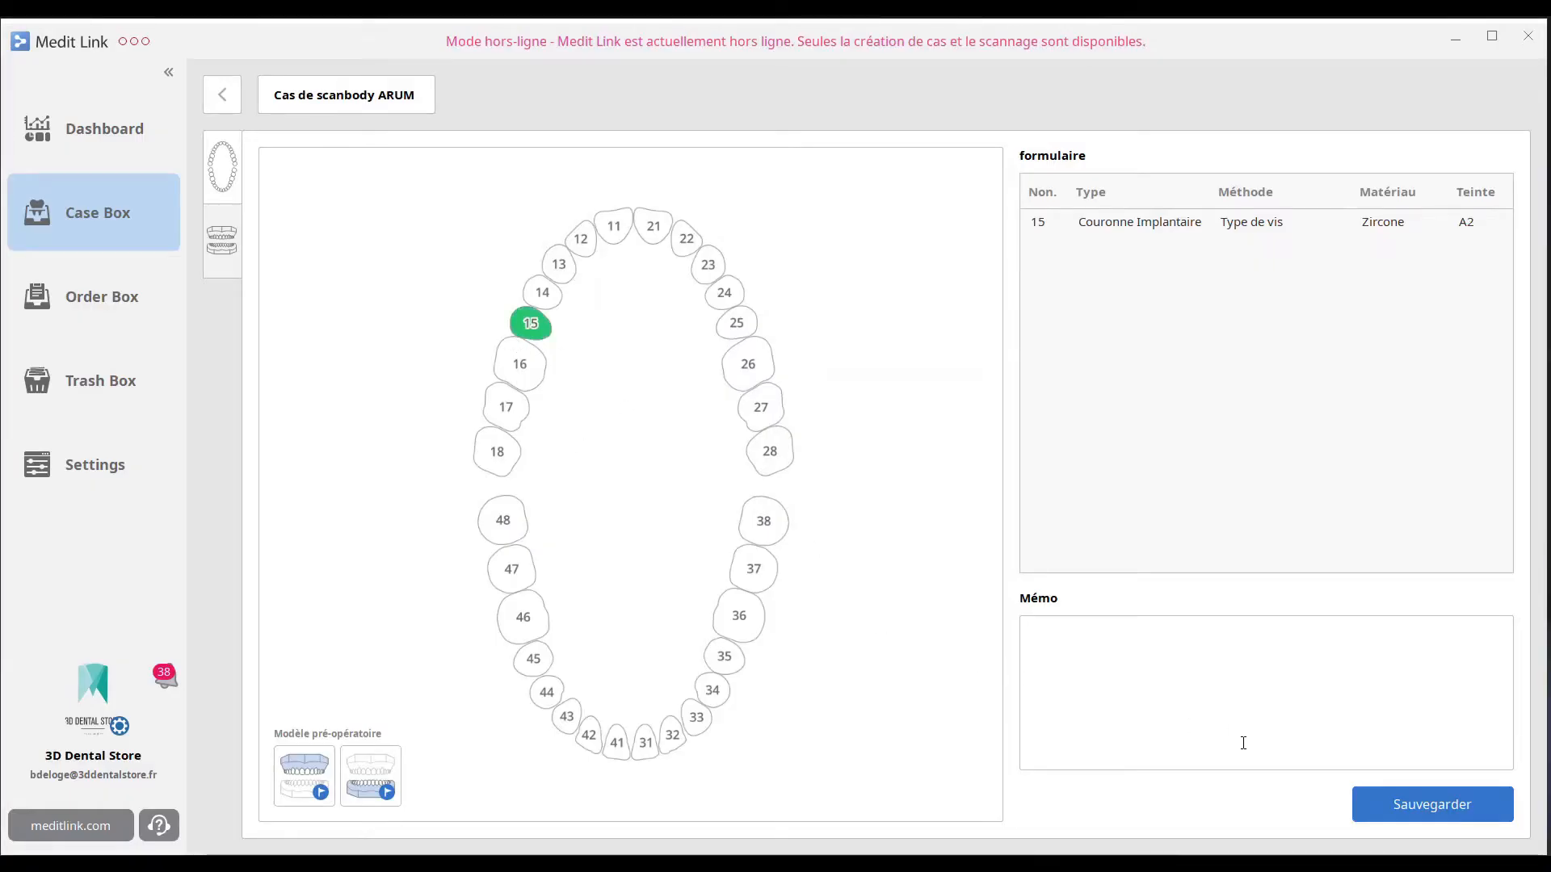
left_click(1423, 804)
Open the case's scan in Medit iScan, inspect the tooth 15 scanbody with its deviation colour map, and leave the map off
left_click(1407, 103)
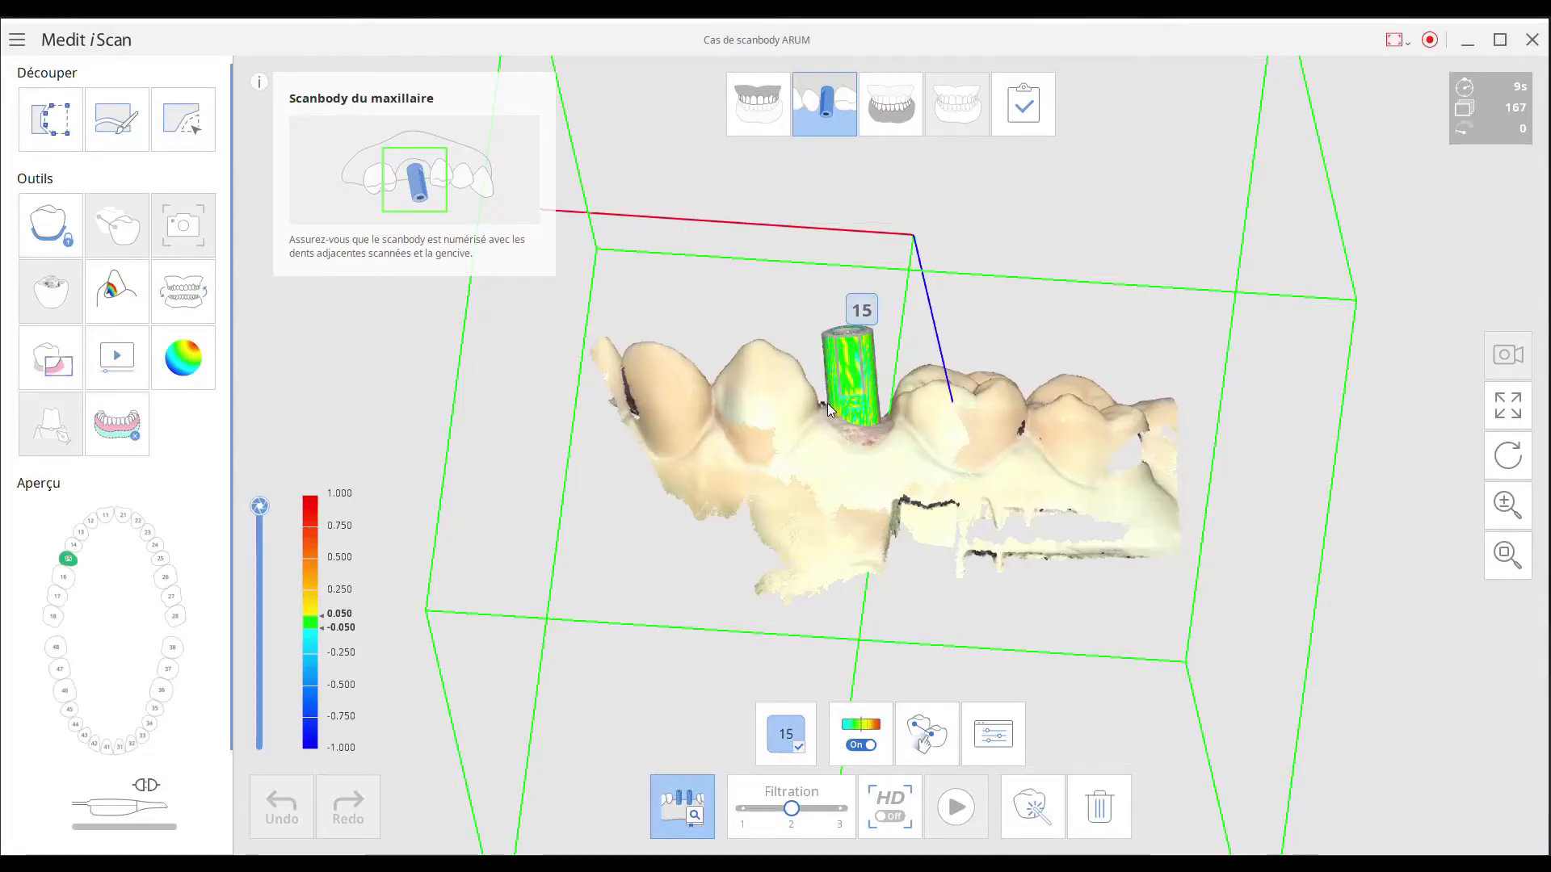
right_click_drag(869, 568, 983, 556)
right_click_drag(870, 478, 873, 475)
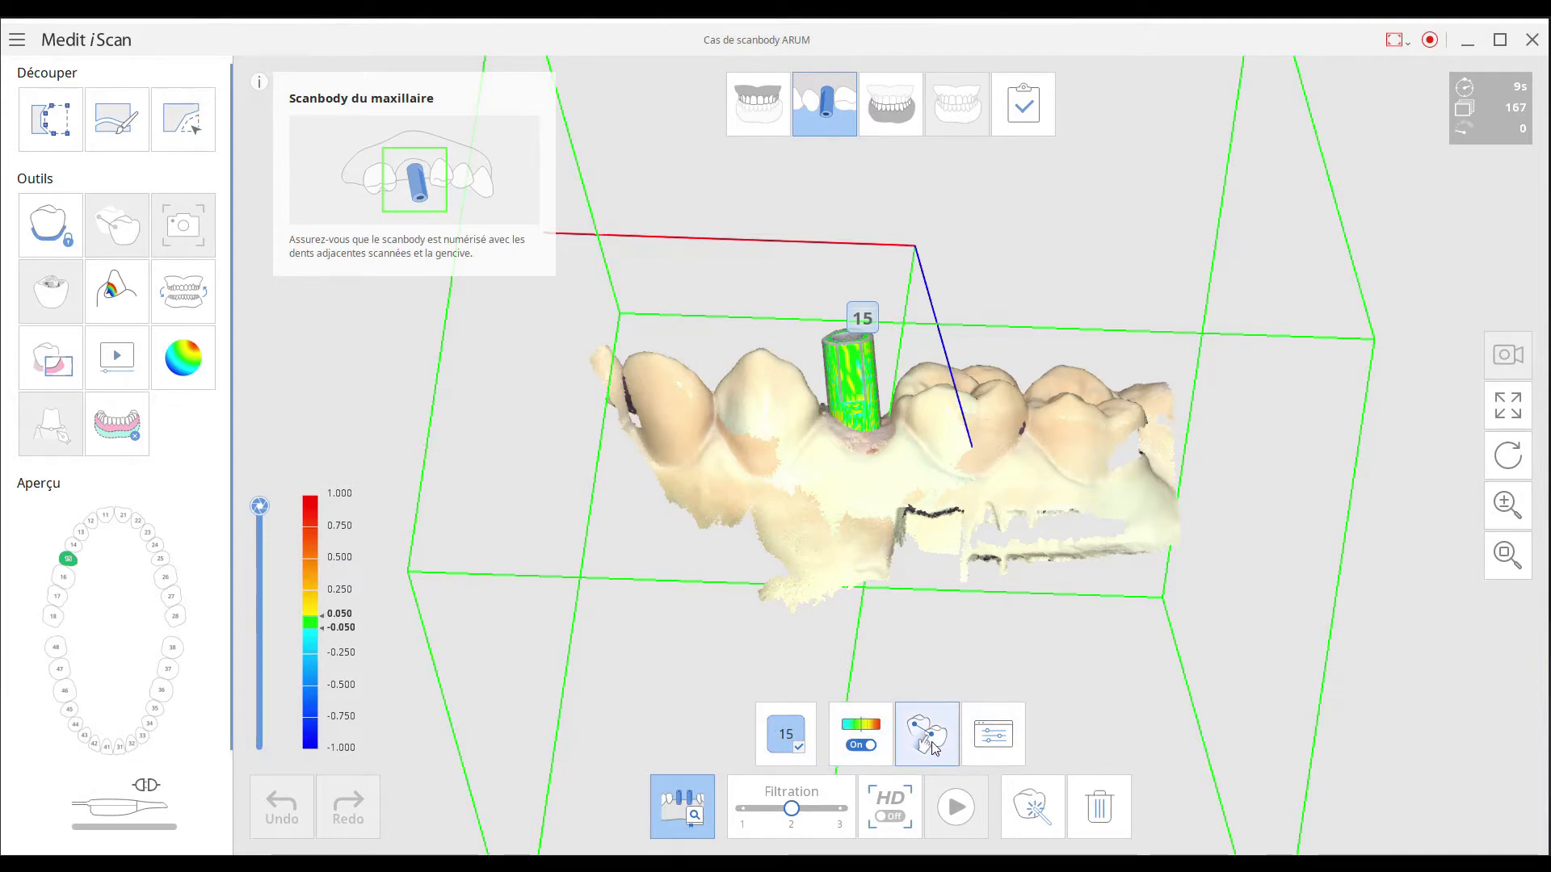
left_click(854, 742)
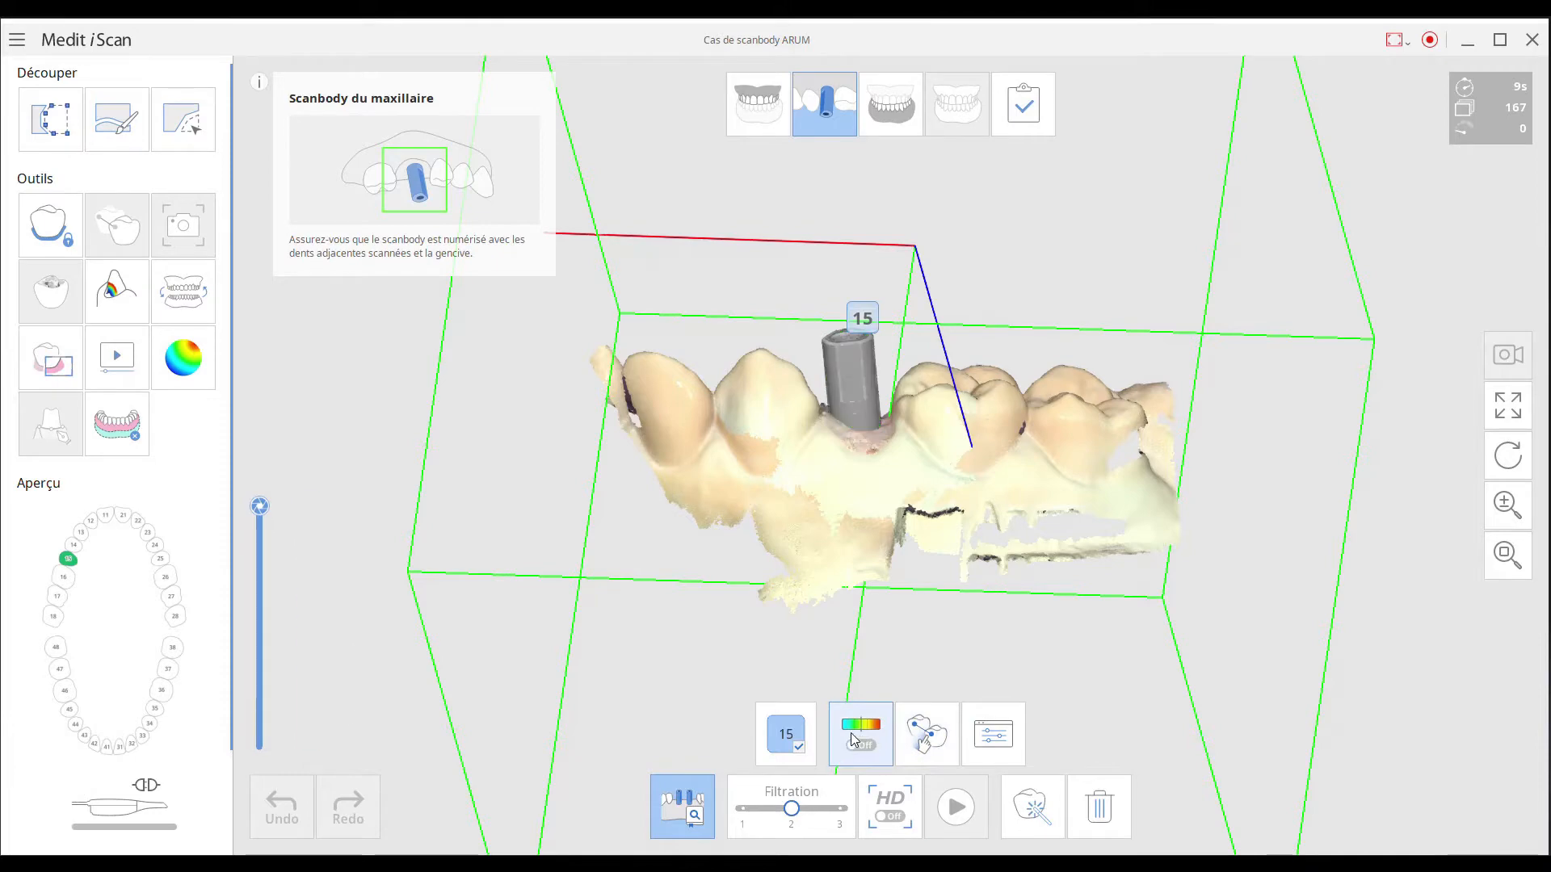
left_click(855, 740)
mouse_move(879, 453)
right_mouse_down()
mouse_move(905, 558)
mouse_move(874, 436)
right_mouse_up()
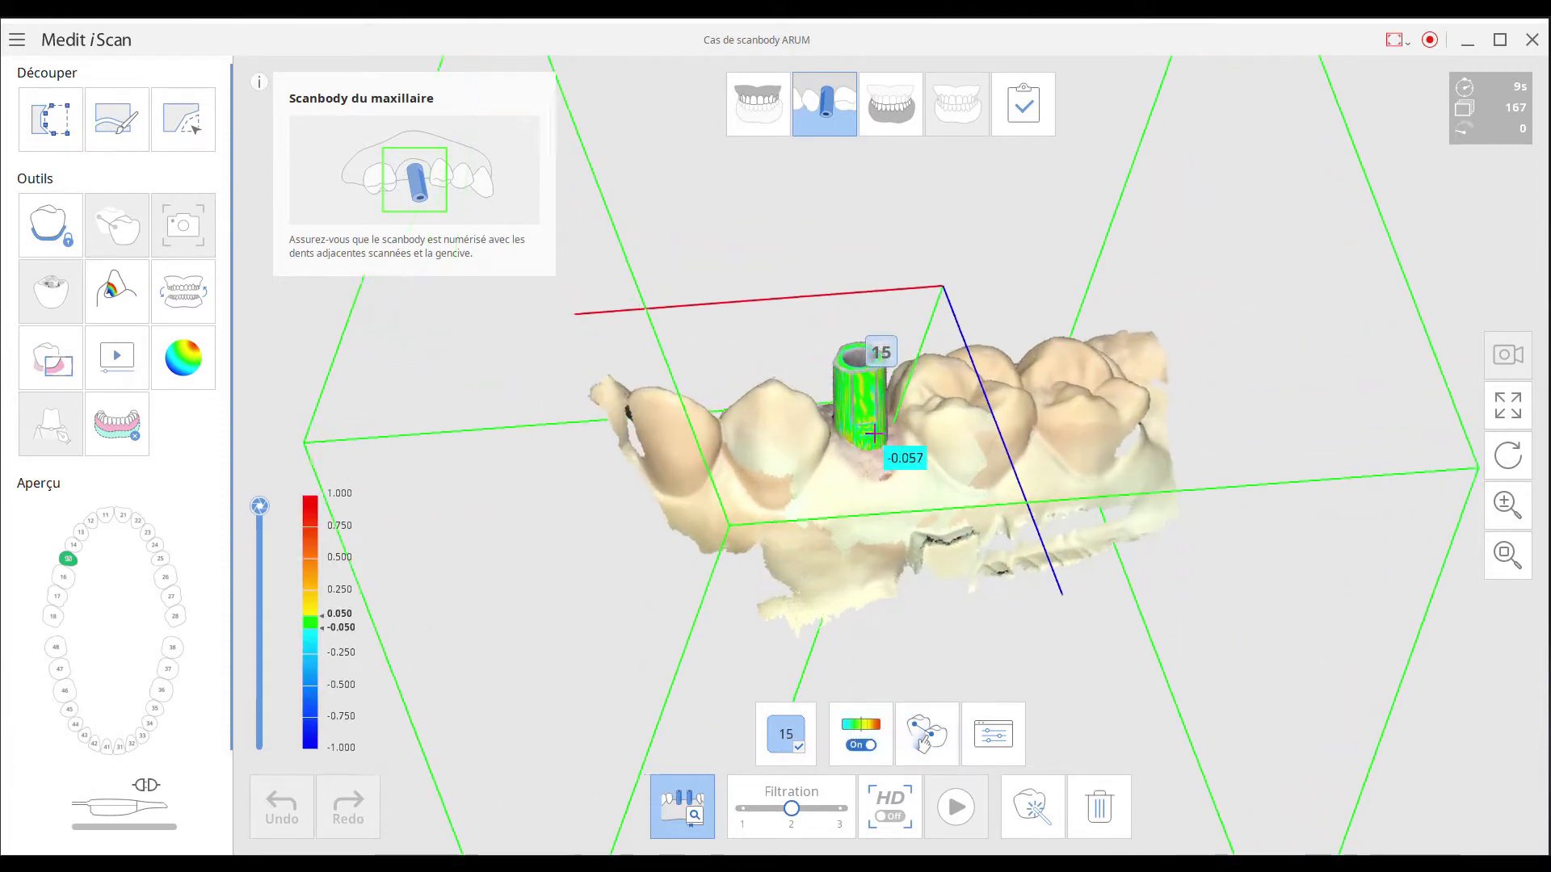
scroll(873, 434, "up", 2)
left_click(870, 727)
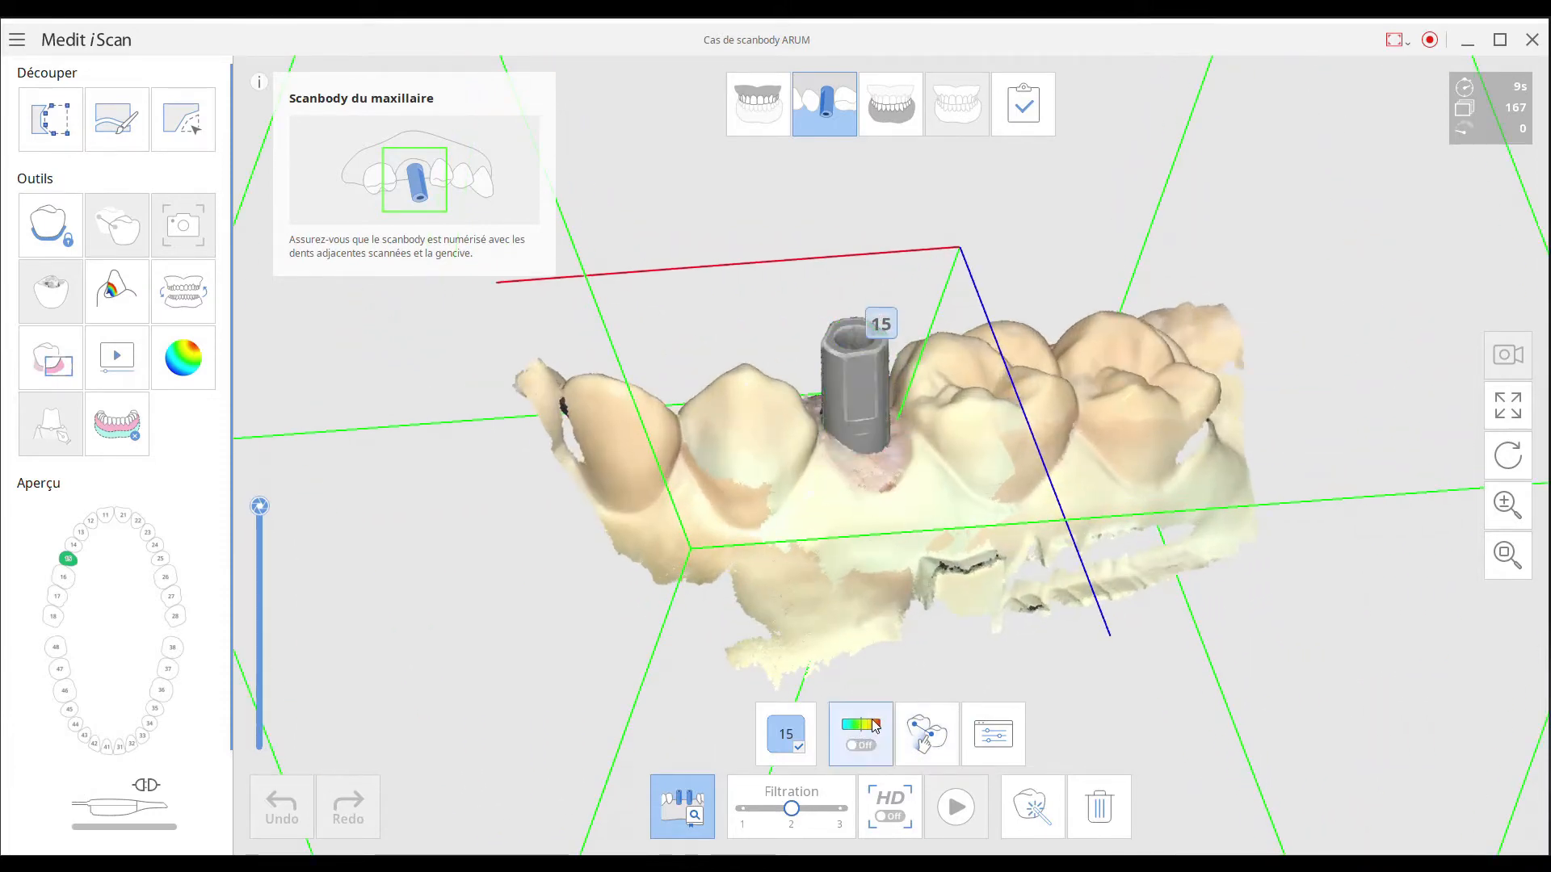
Open the scanbody library for tooth 15 and look through the list of implant companies
left_click(992, 739)
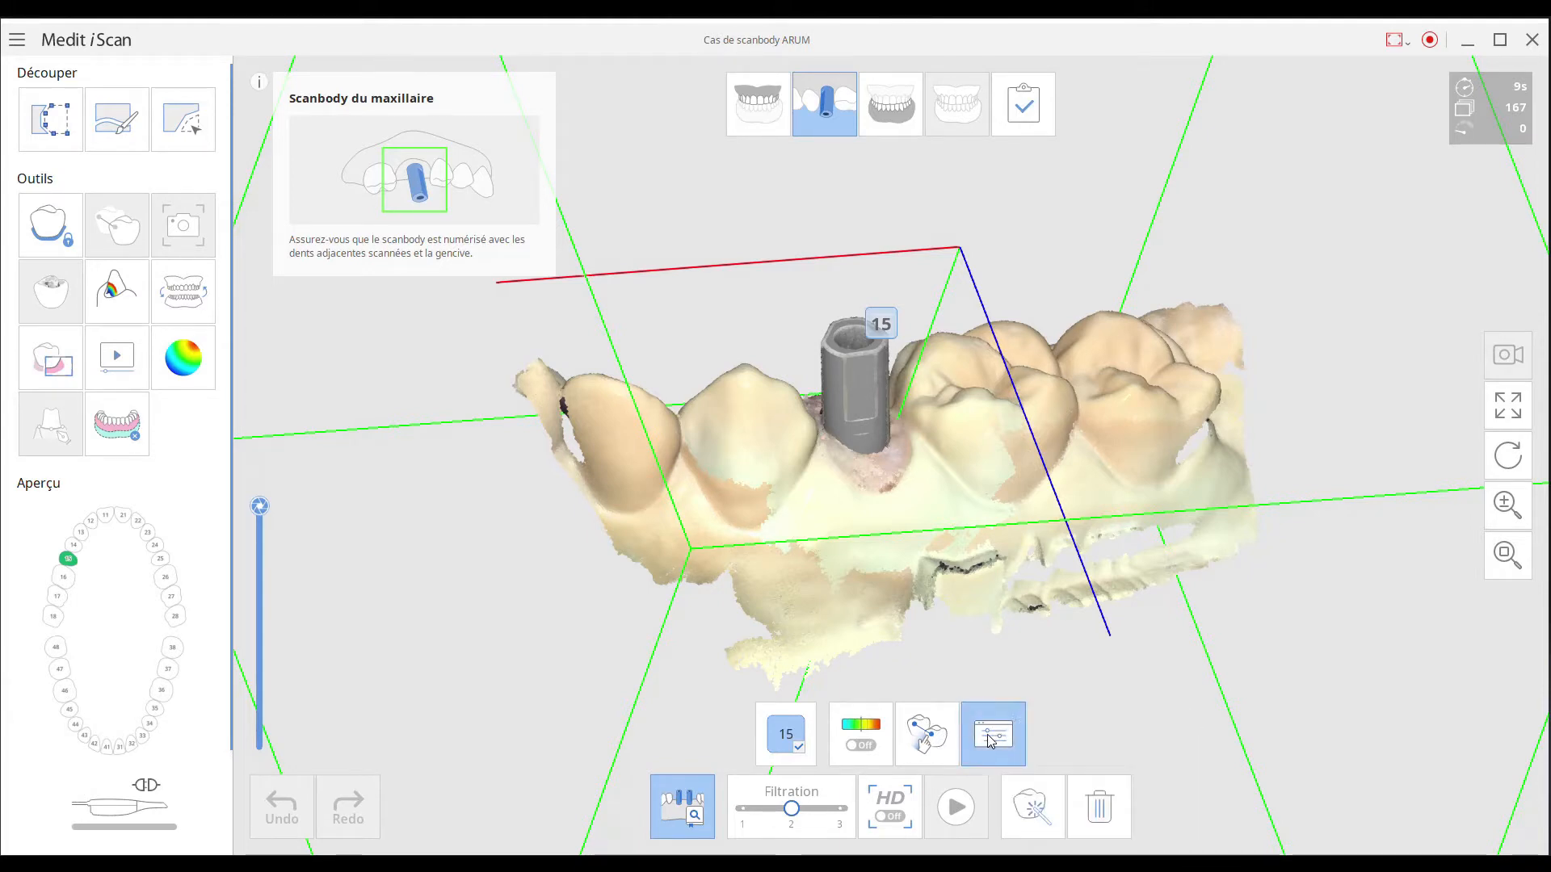
left_click(991, 735)
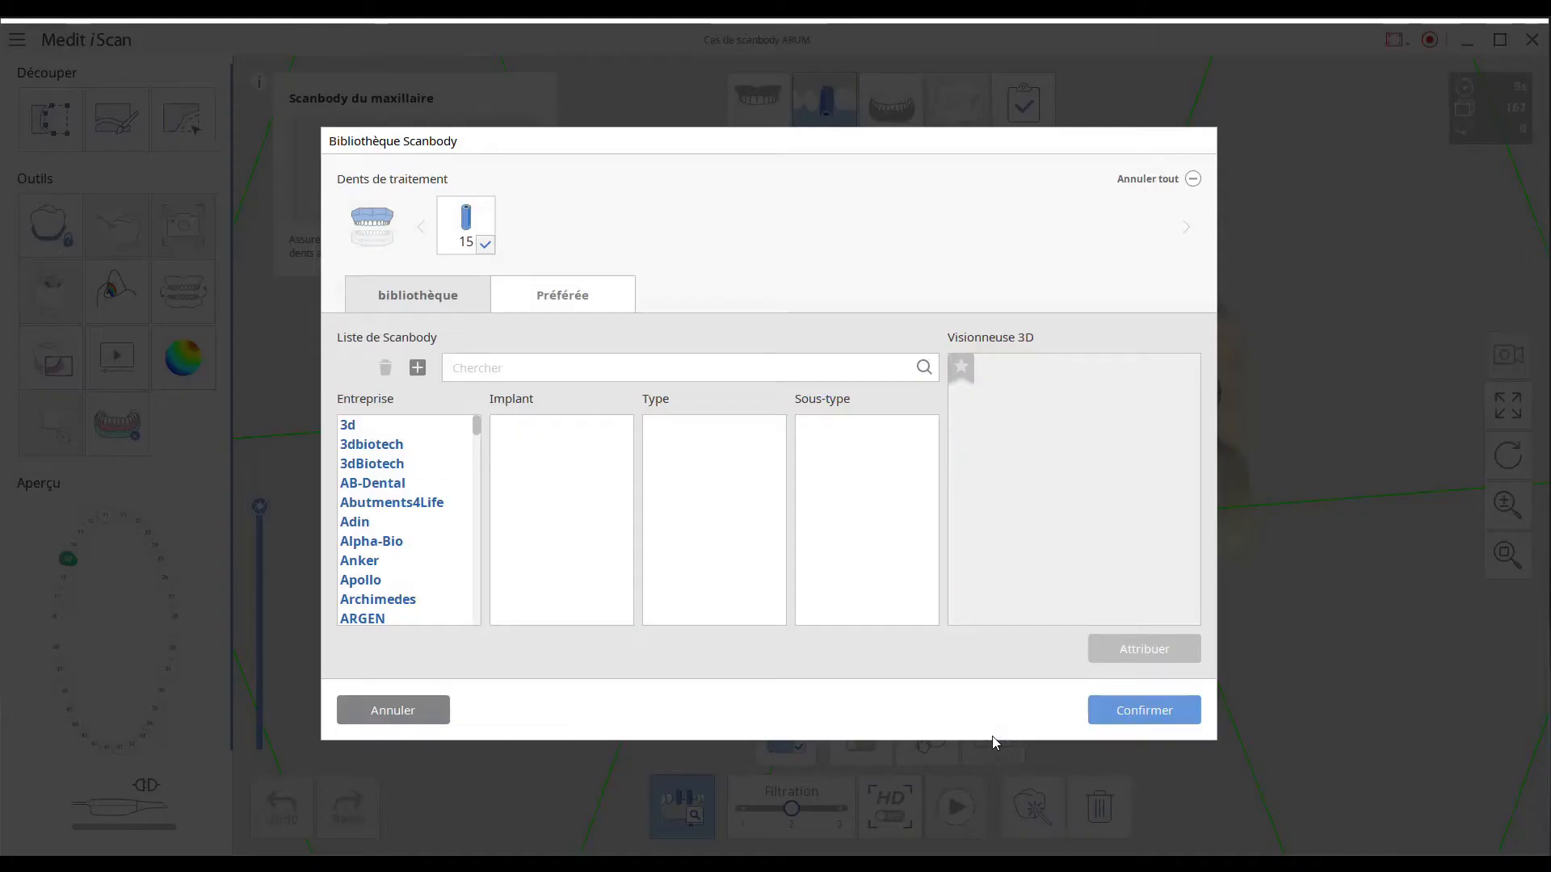
scroll(390, 539, "down", 4)
scroll(392, 539, "down", 12)
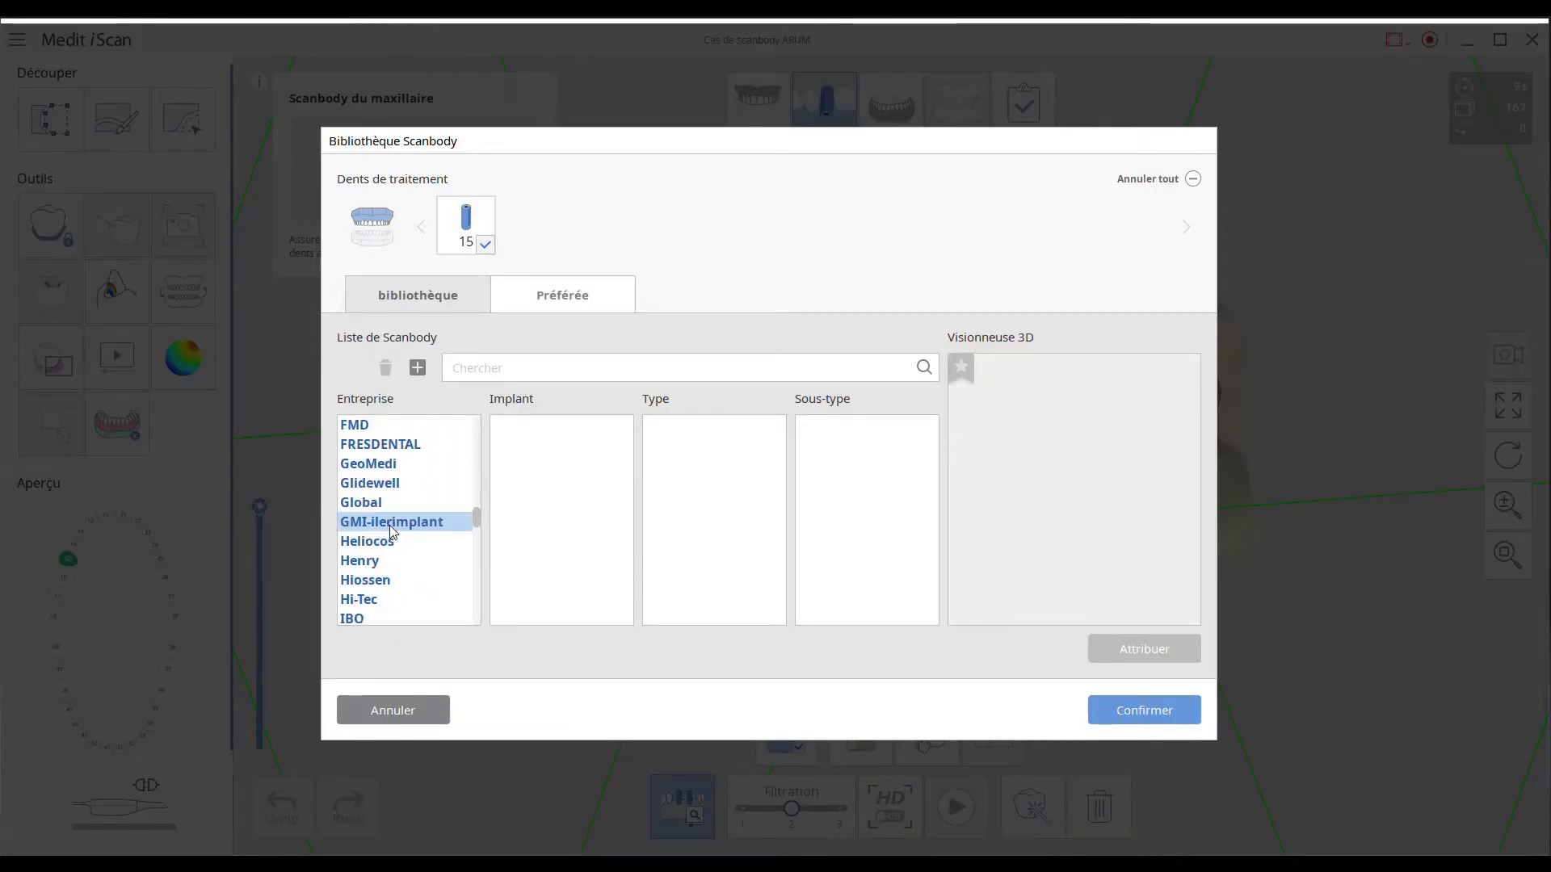
scroll(400, 526, "down", 2)
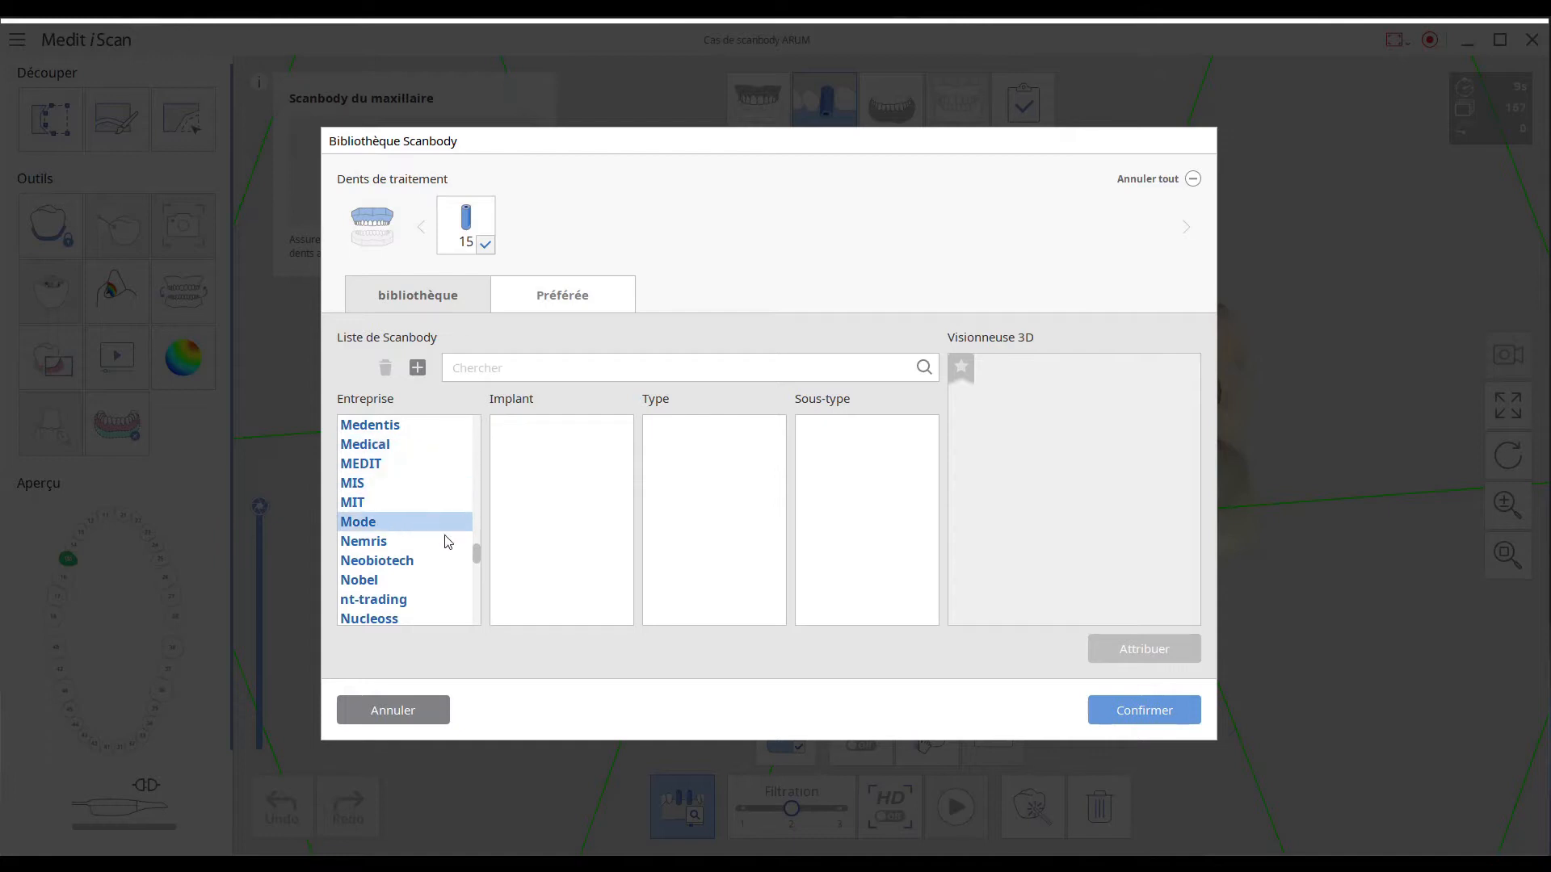
left_click_drag(477, 552, 494, 585)
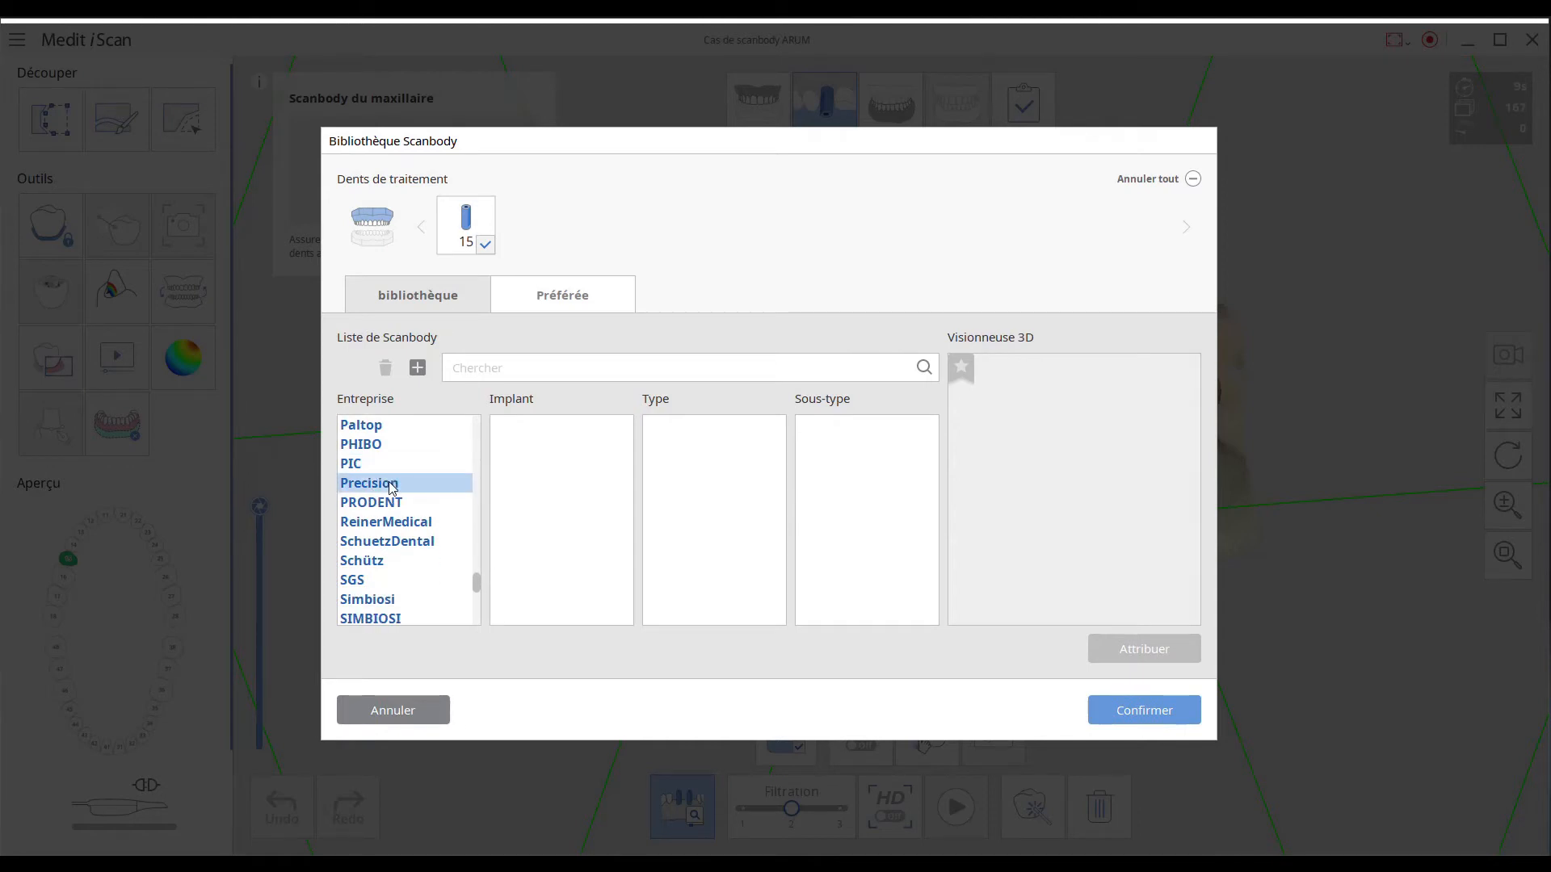
left_click(420, 370)
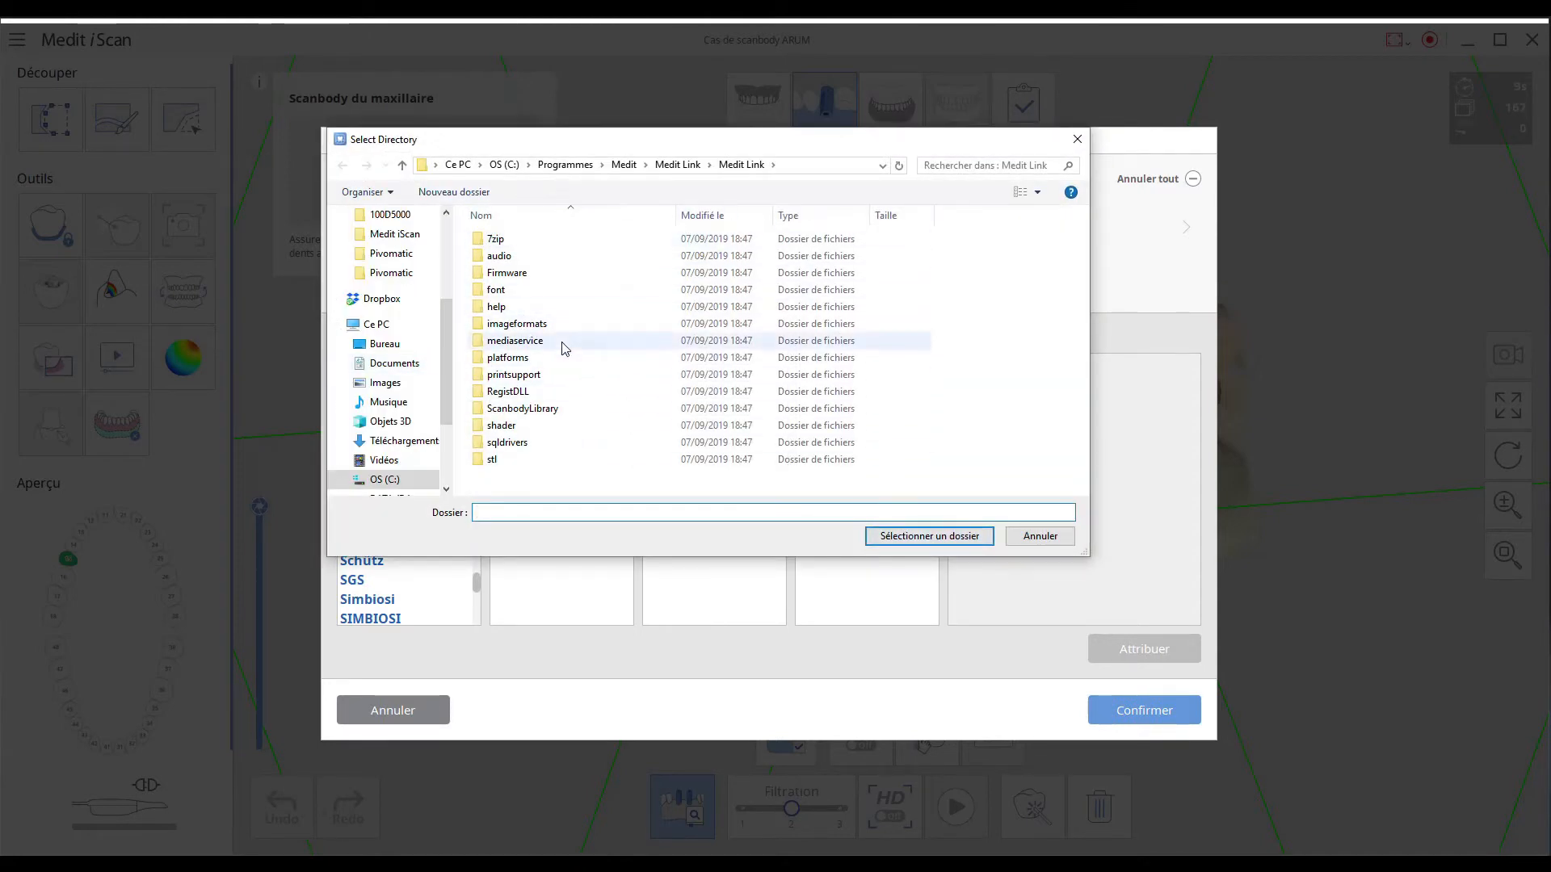
scroll(434, 363, "up", 4)
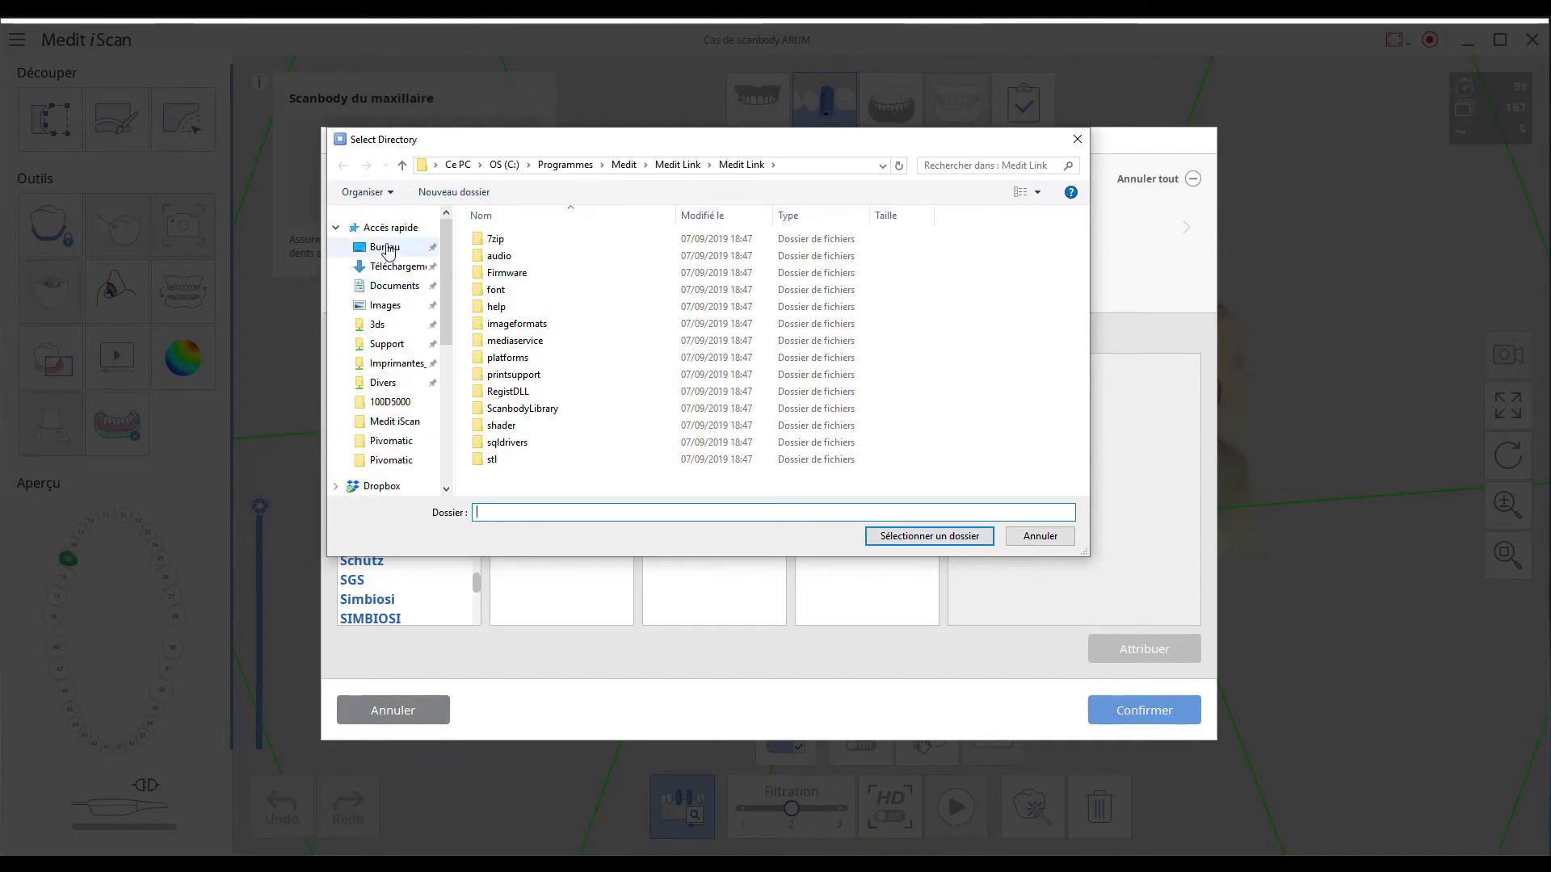
left_click(386, 247)
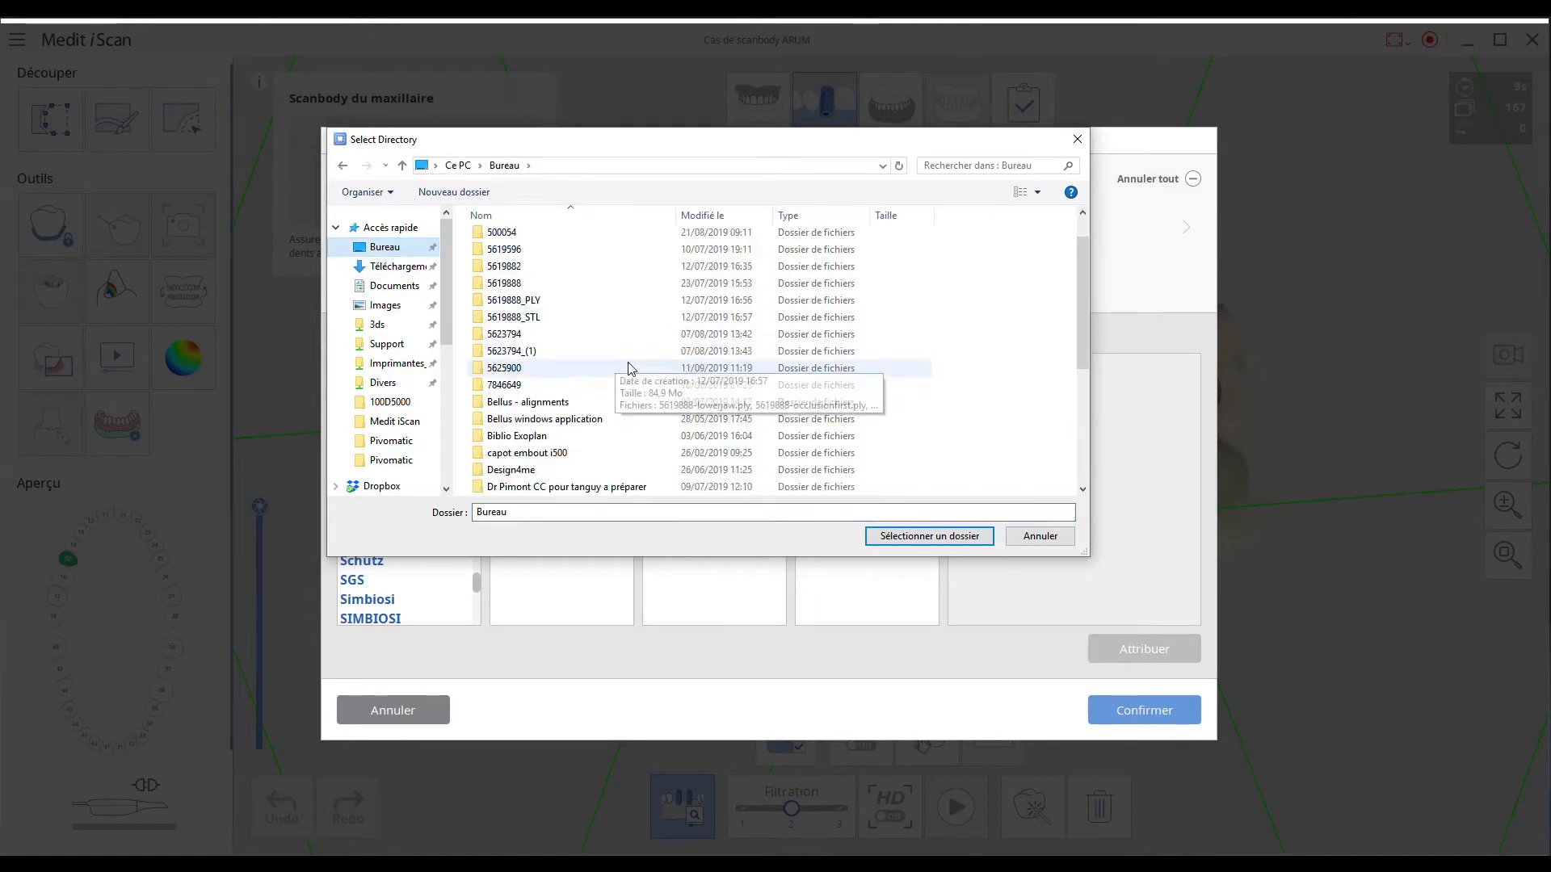
scroll(629, 368, "down", 5)
Show the Windows desktop, move Pivomatic.zip to a clear area away from the other archive, and open it in 7-Zip
right_click(1157, 864)
left_click(1226, 762)
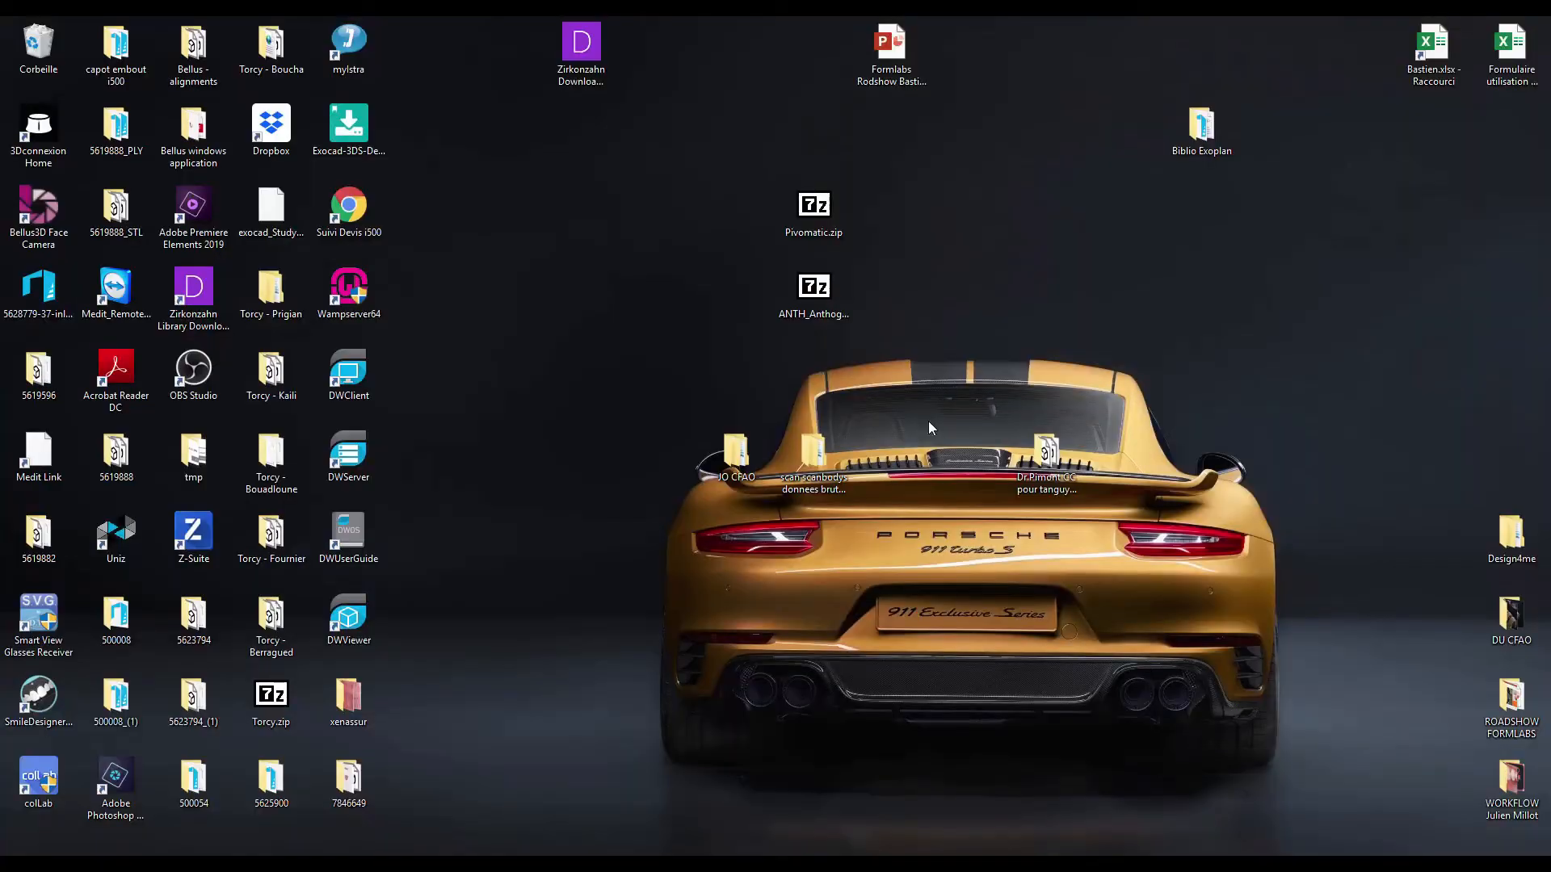
left_click_drag(786, 209, 594, 206)
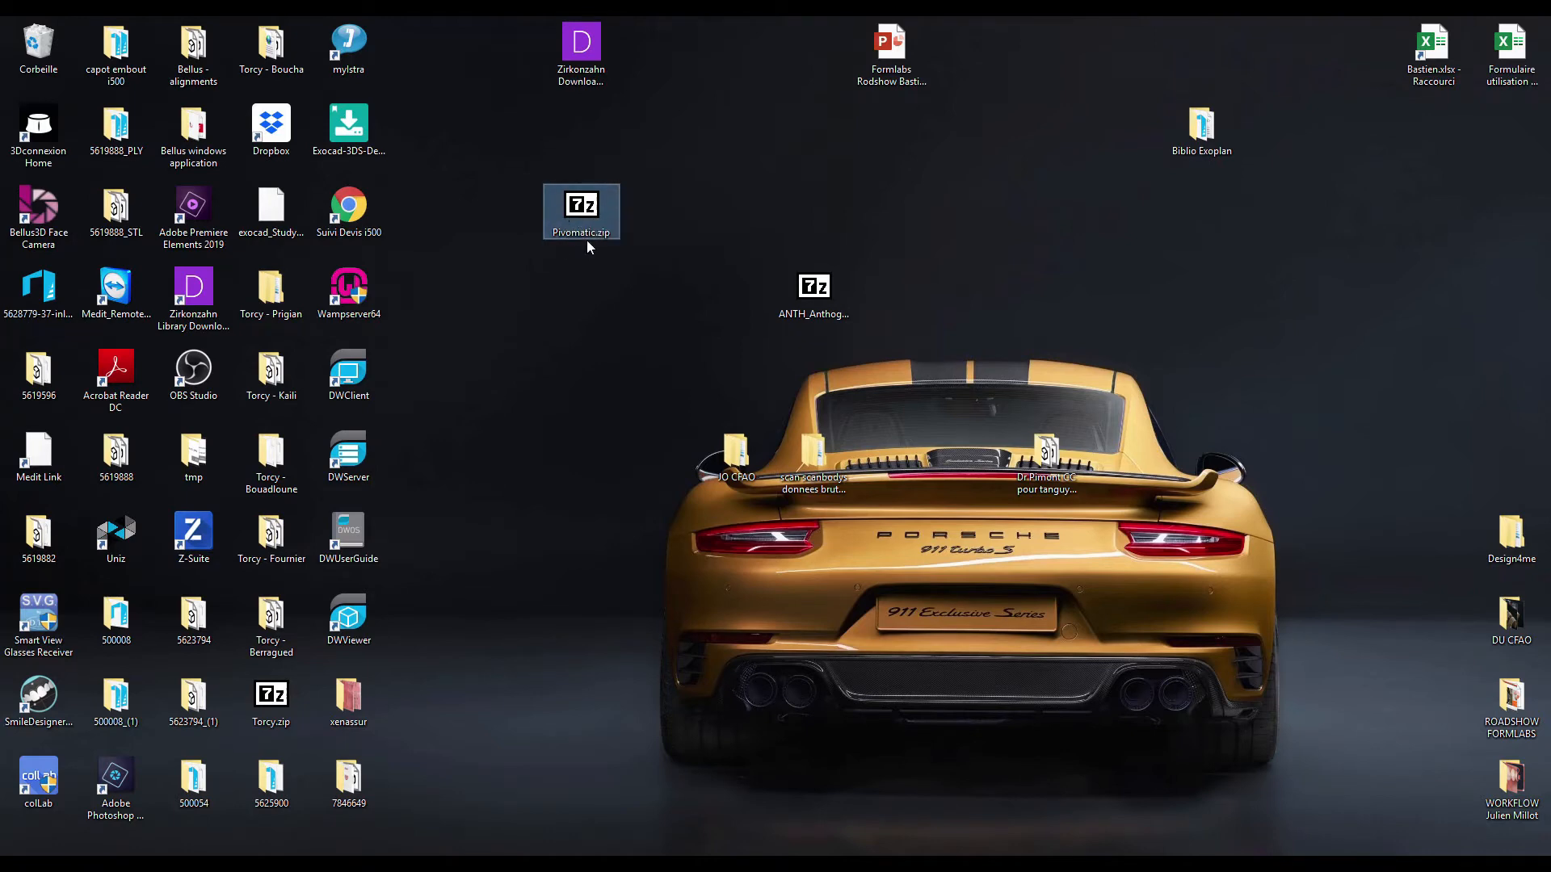
double_click(587, 209)
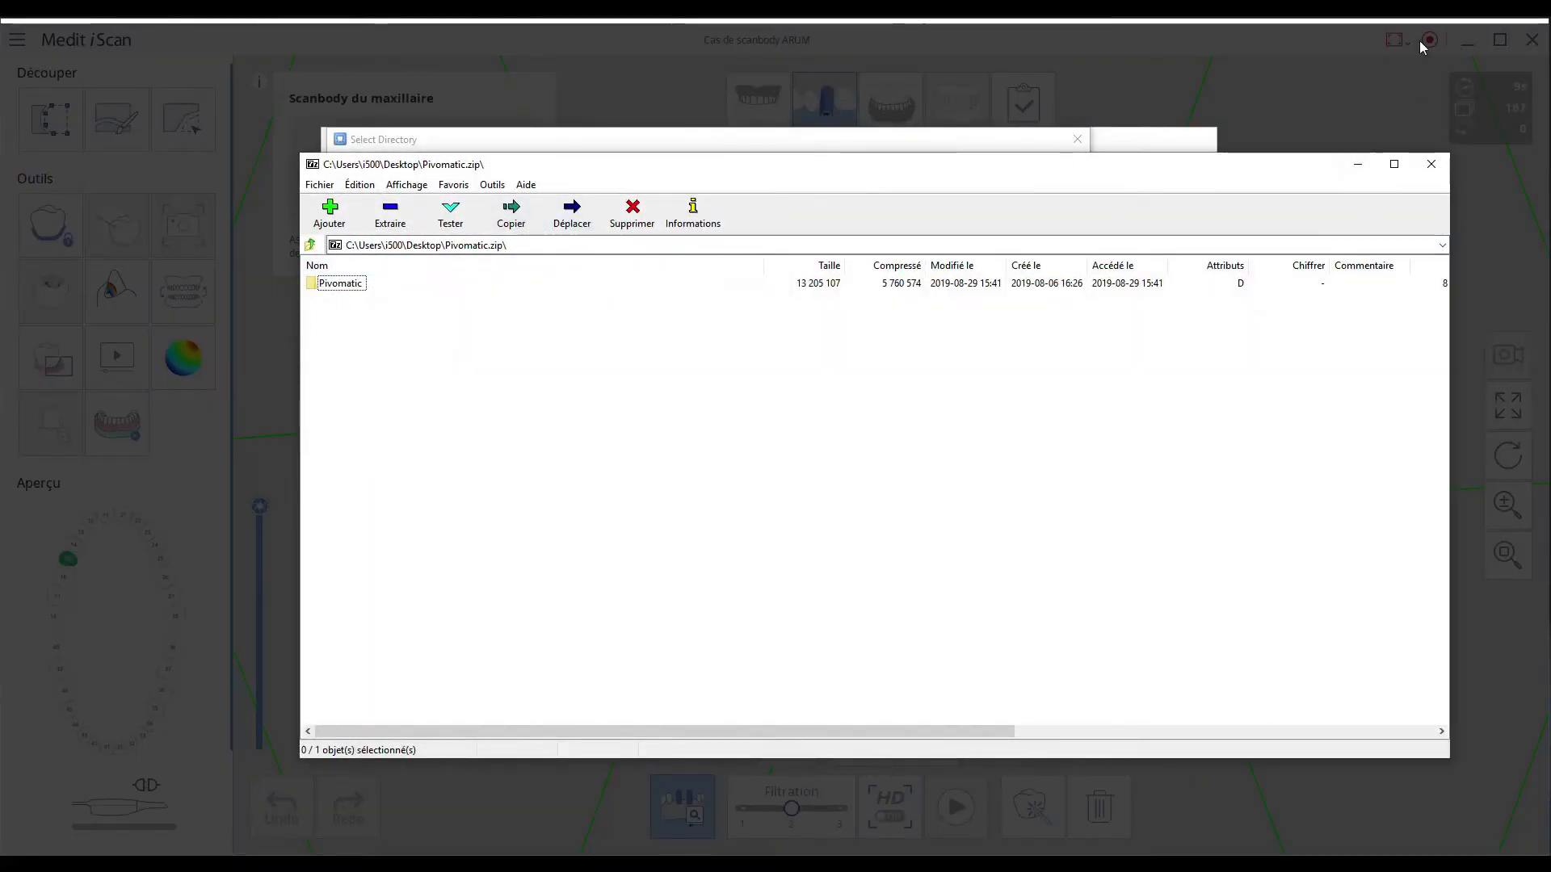
Extract the Pivomatic folder from the archive to C:\Users\i500\Desktop\ and close the archive and the directory selection dialog
right_click(1209, 862)
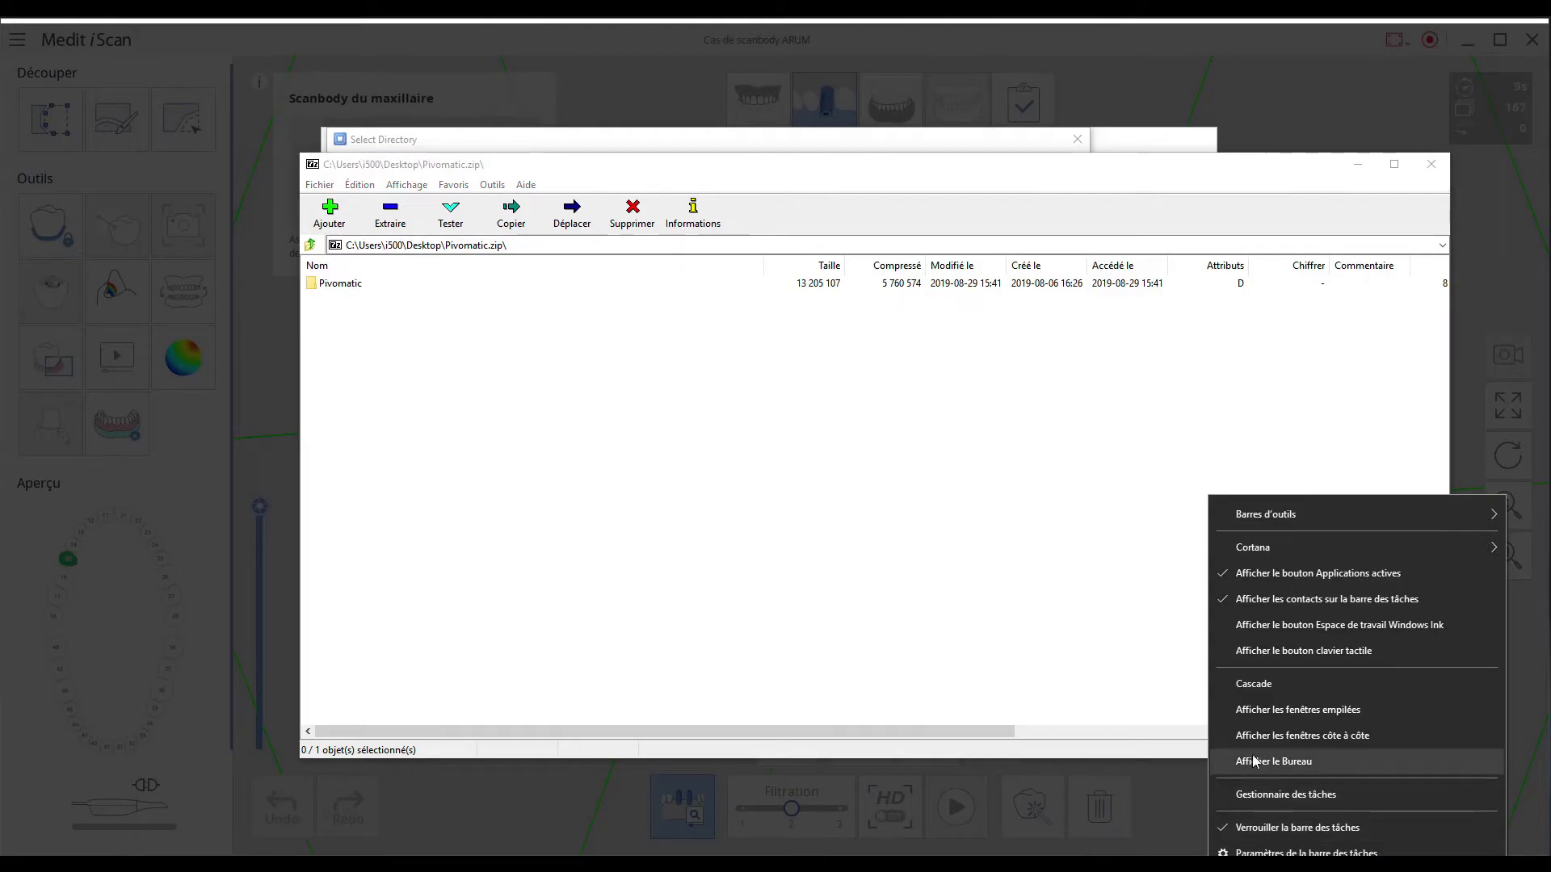
left_click(1254, 761)
left_click(1141, 863)
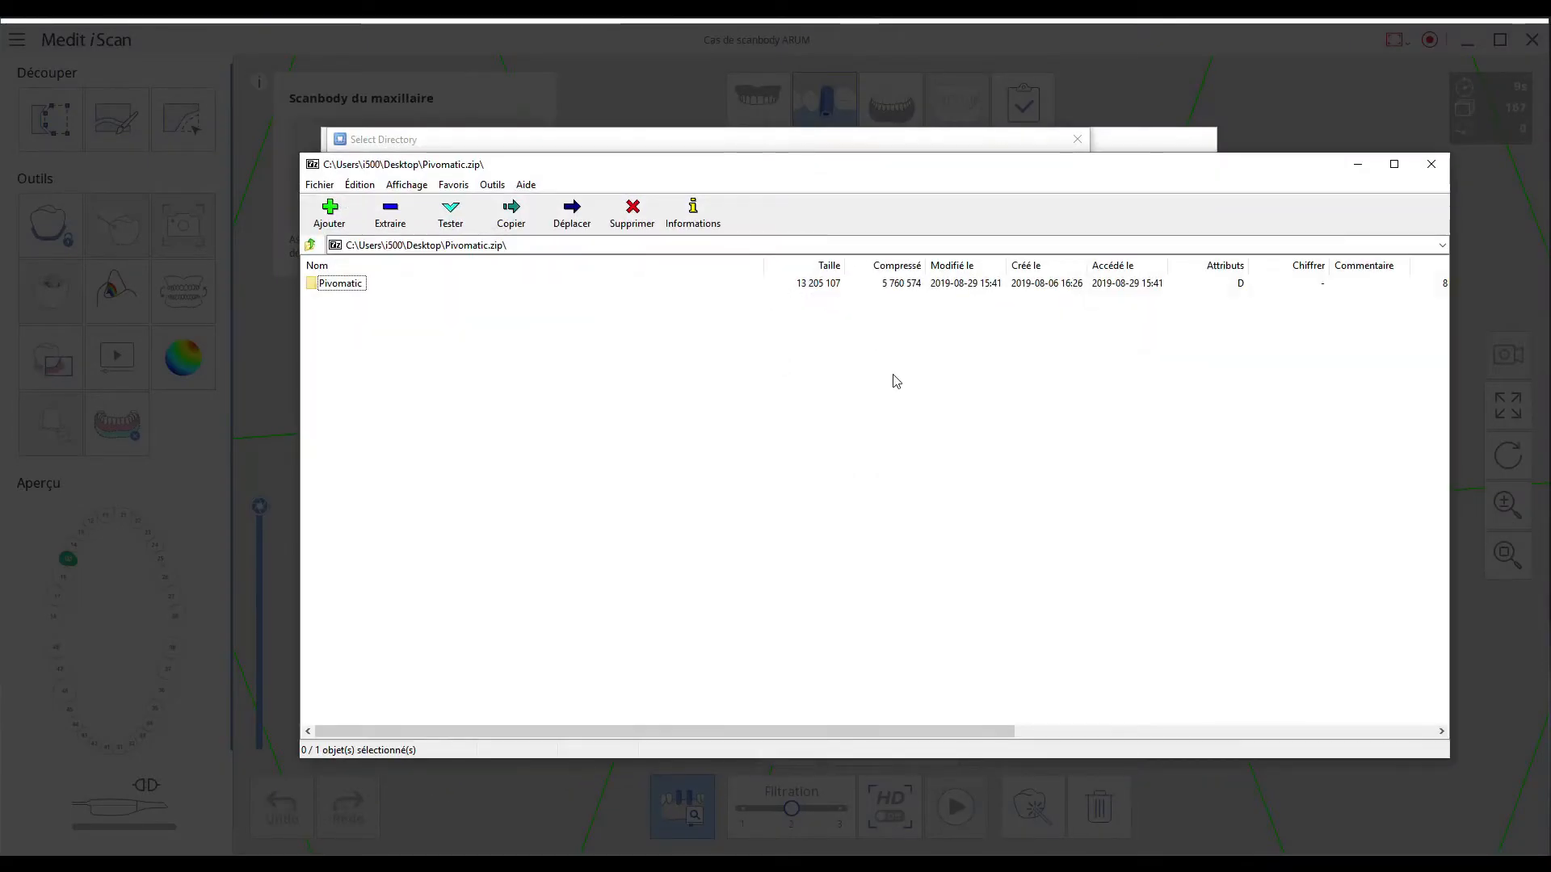
left_click(343, 284)
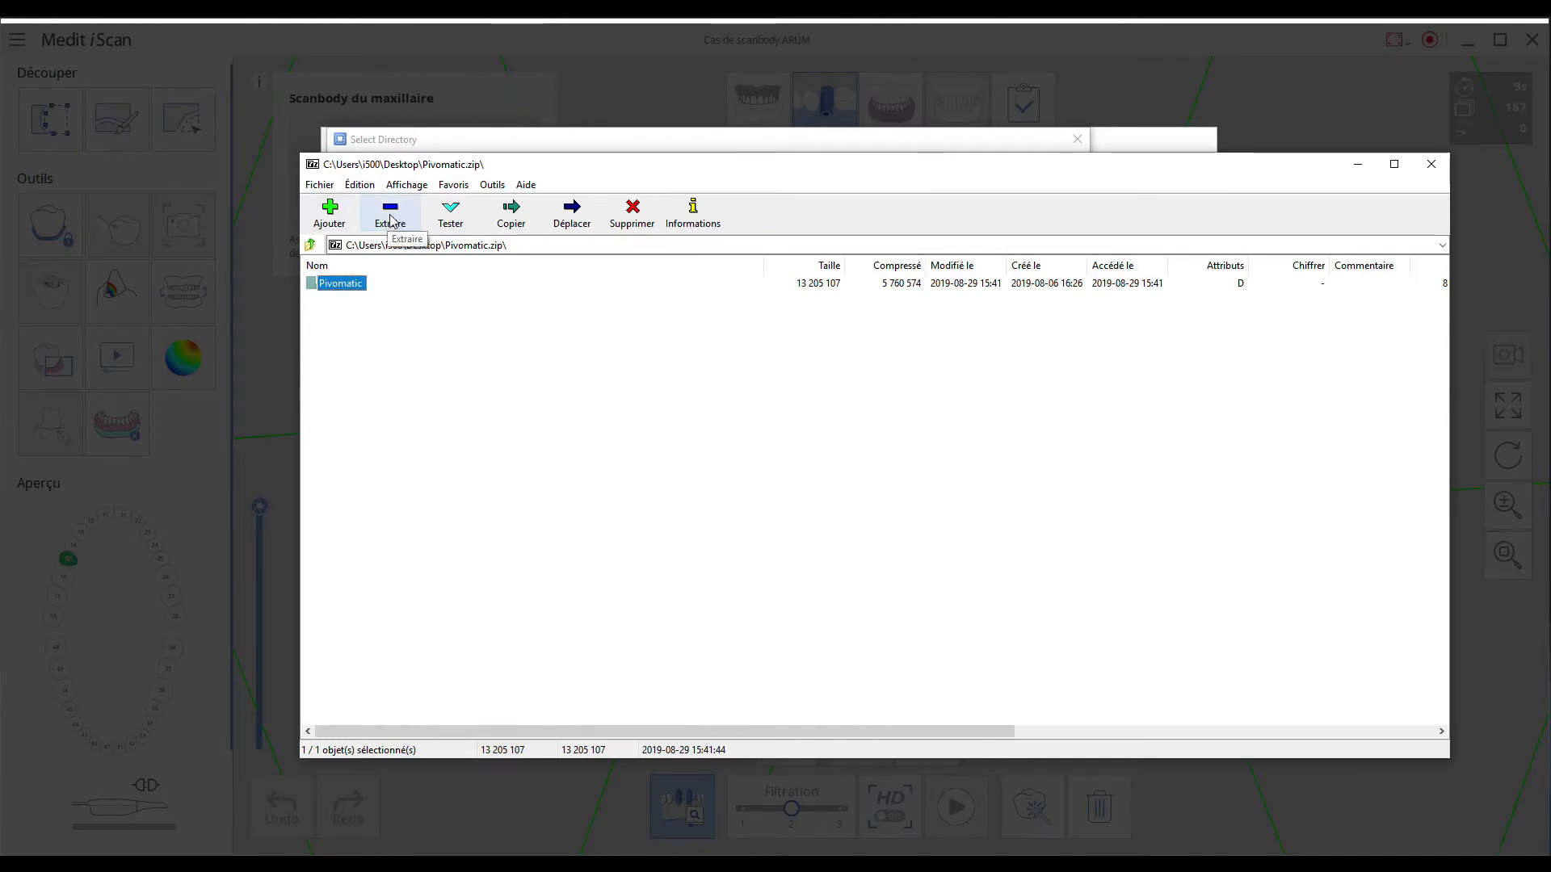
left_click(390, 211)
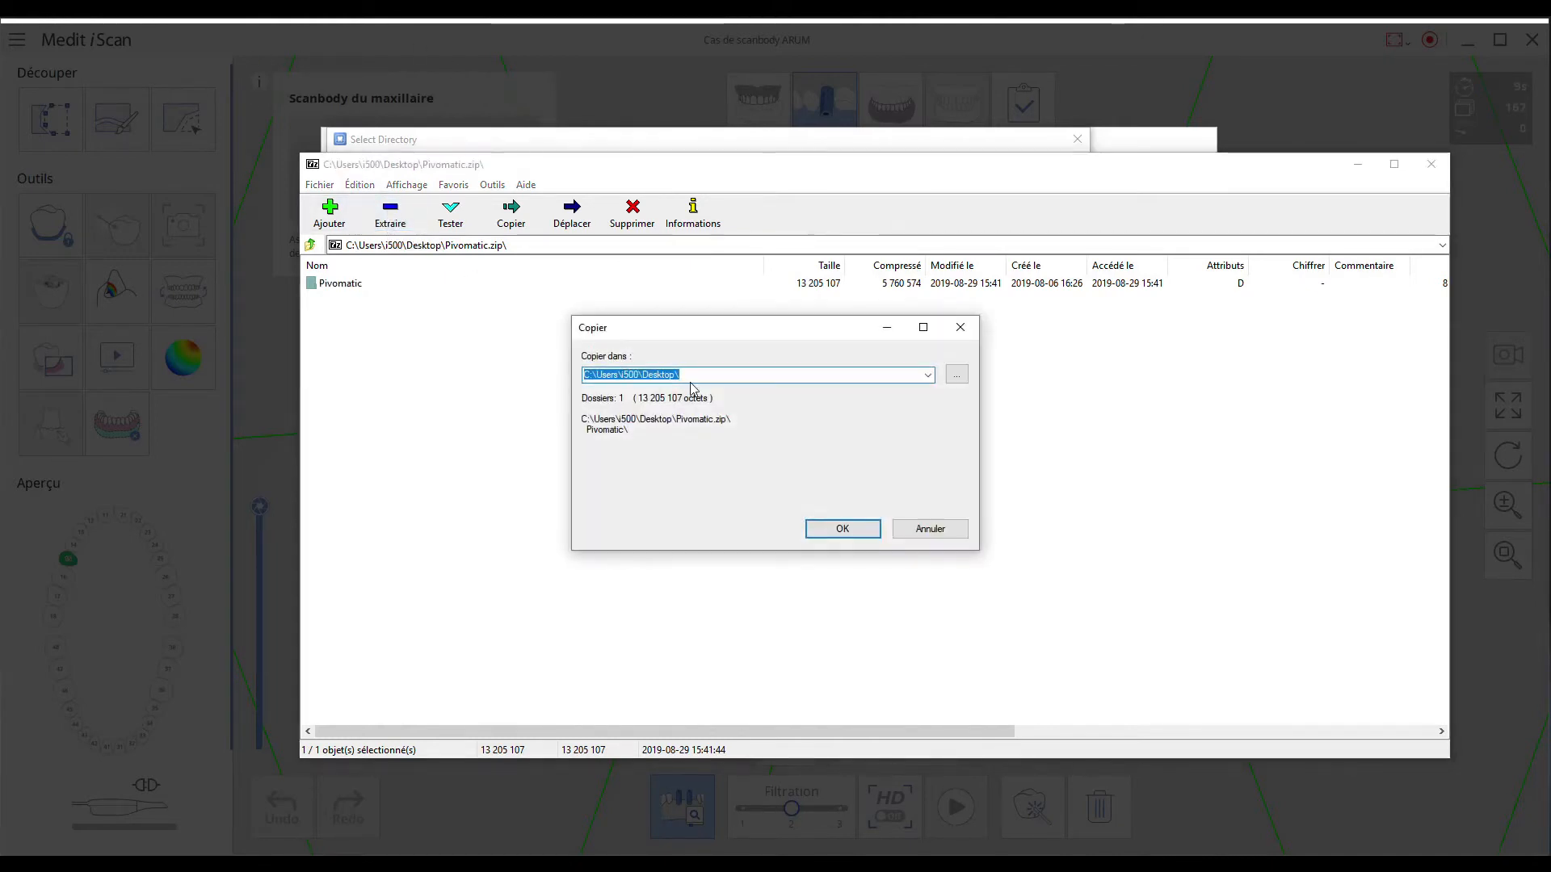
left_click(852, 528)
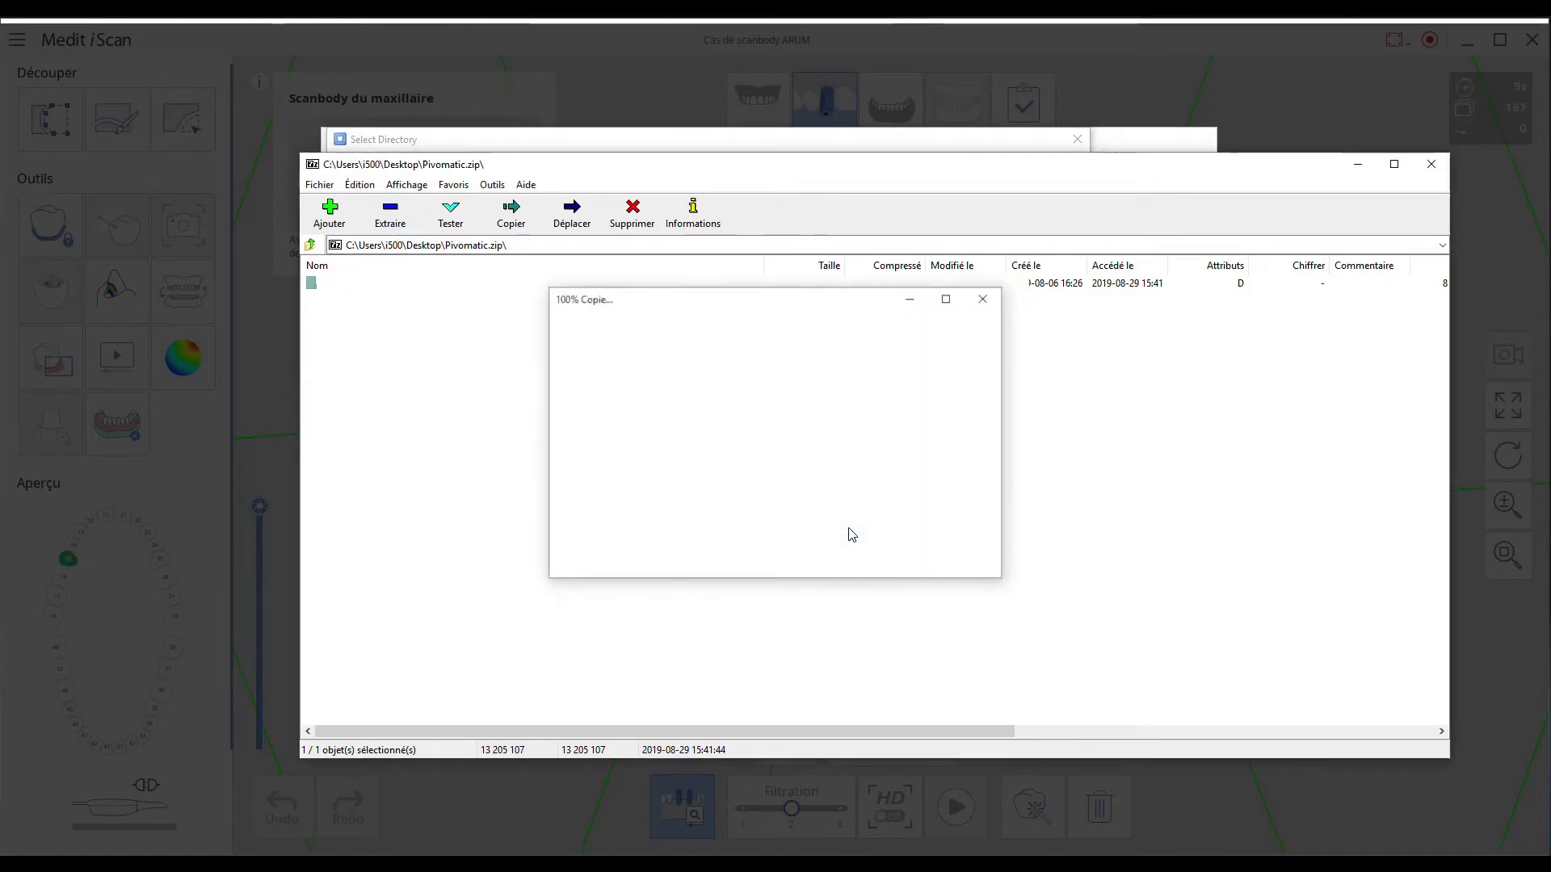
left_click(1431, 170)
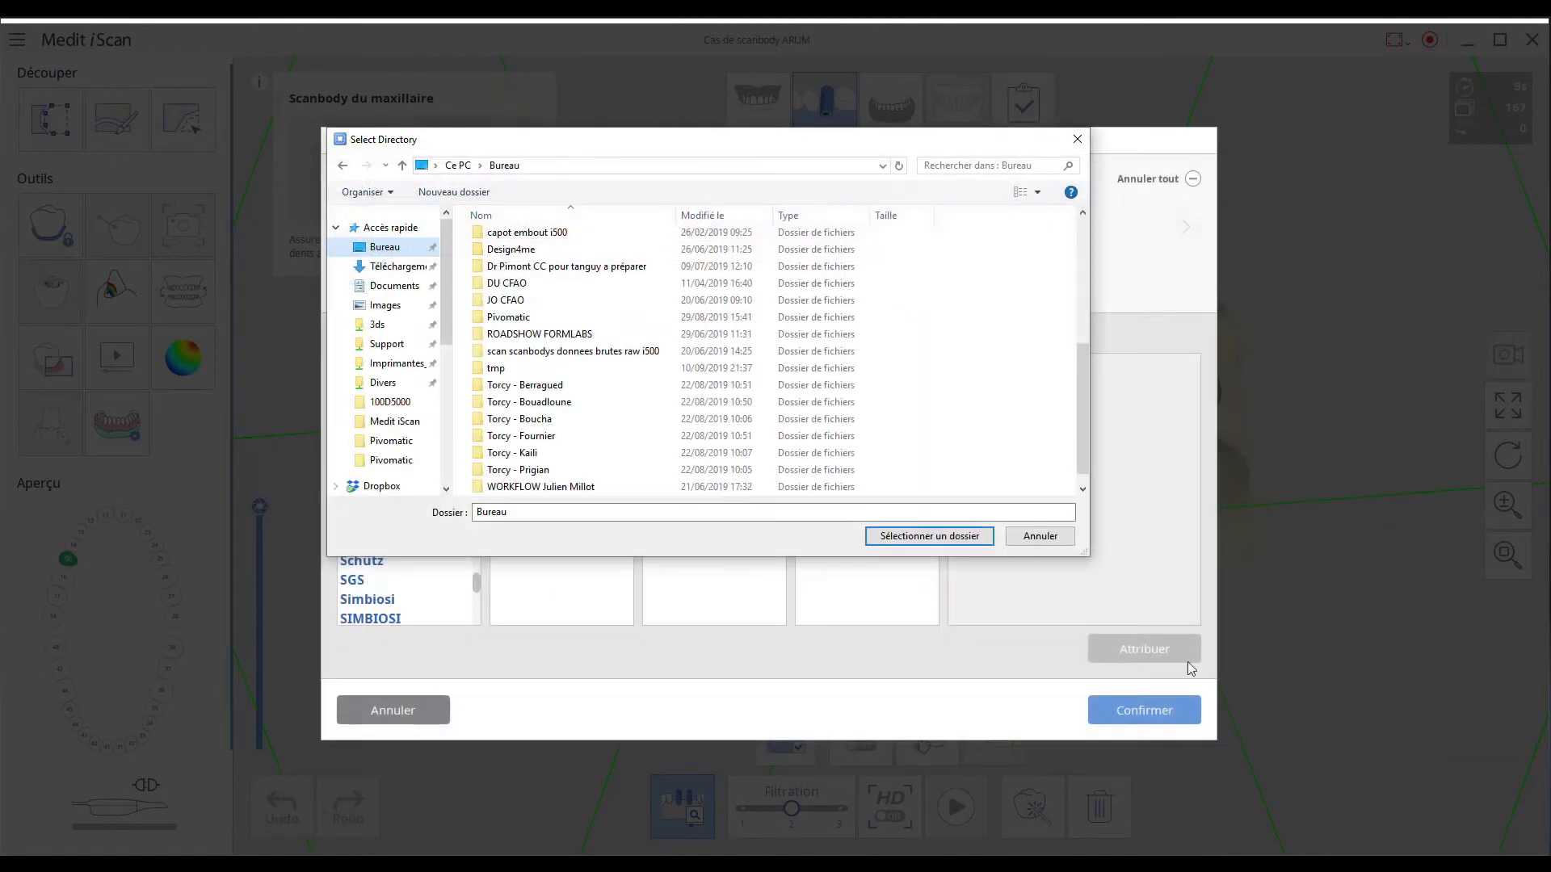
left_click(1021, 538)
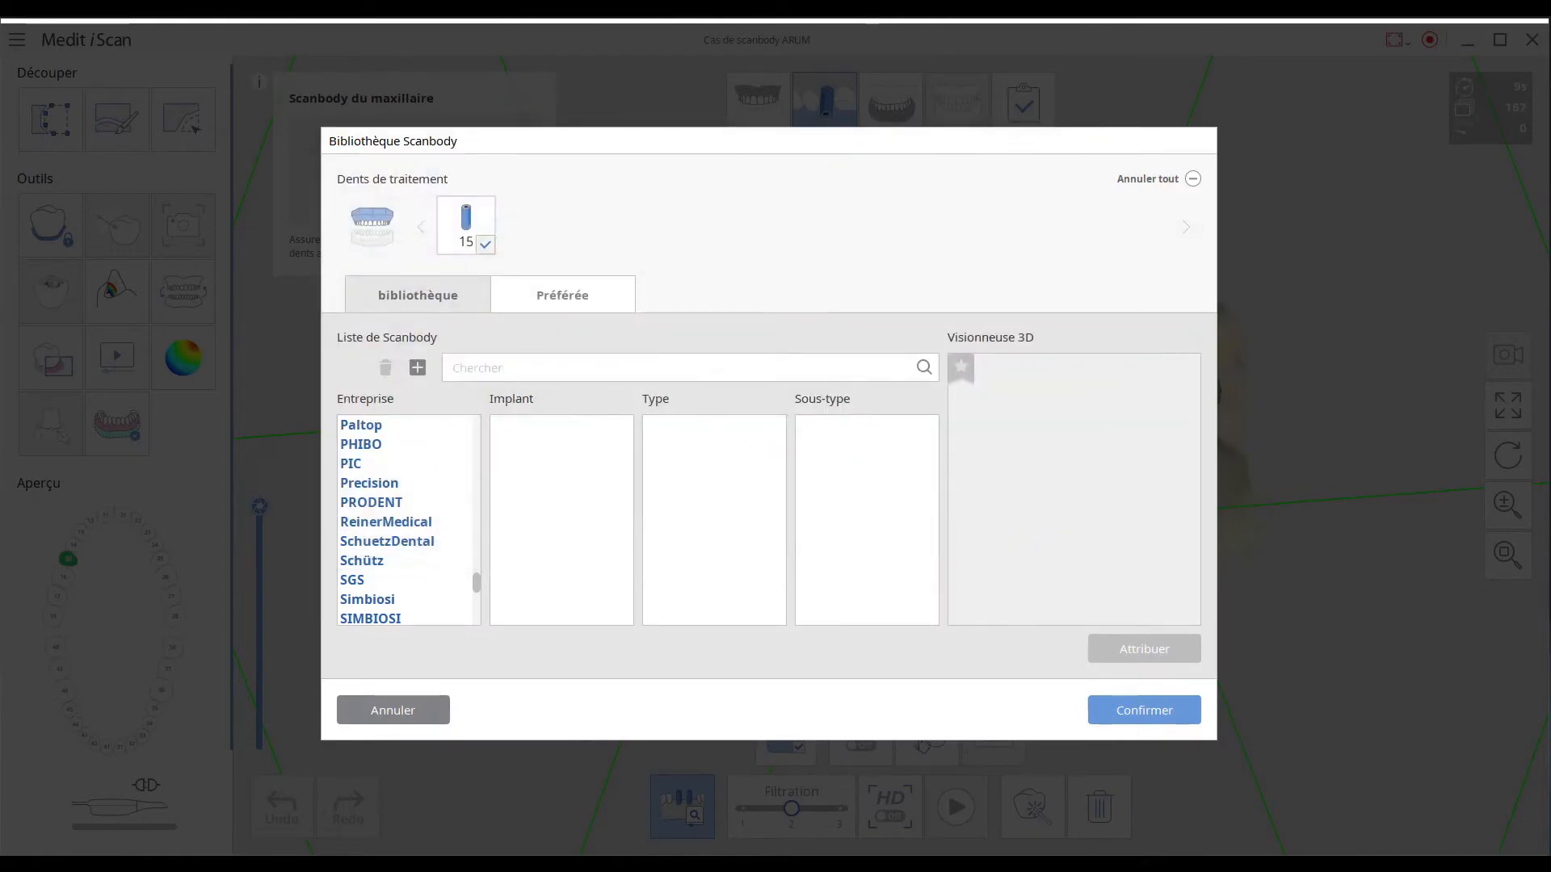
Show the desktop and move the extracted Pivomatic folder to the empty area below Pivomatic.zip
right_click(1174, 864)
left_click(1236, 769)
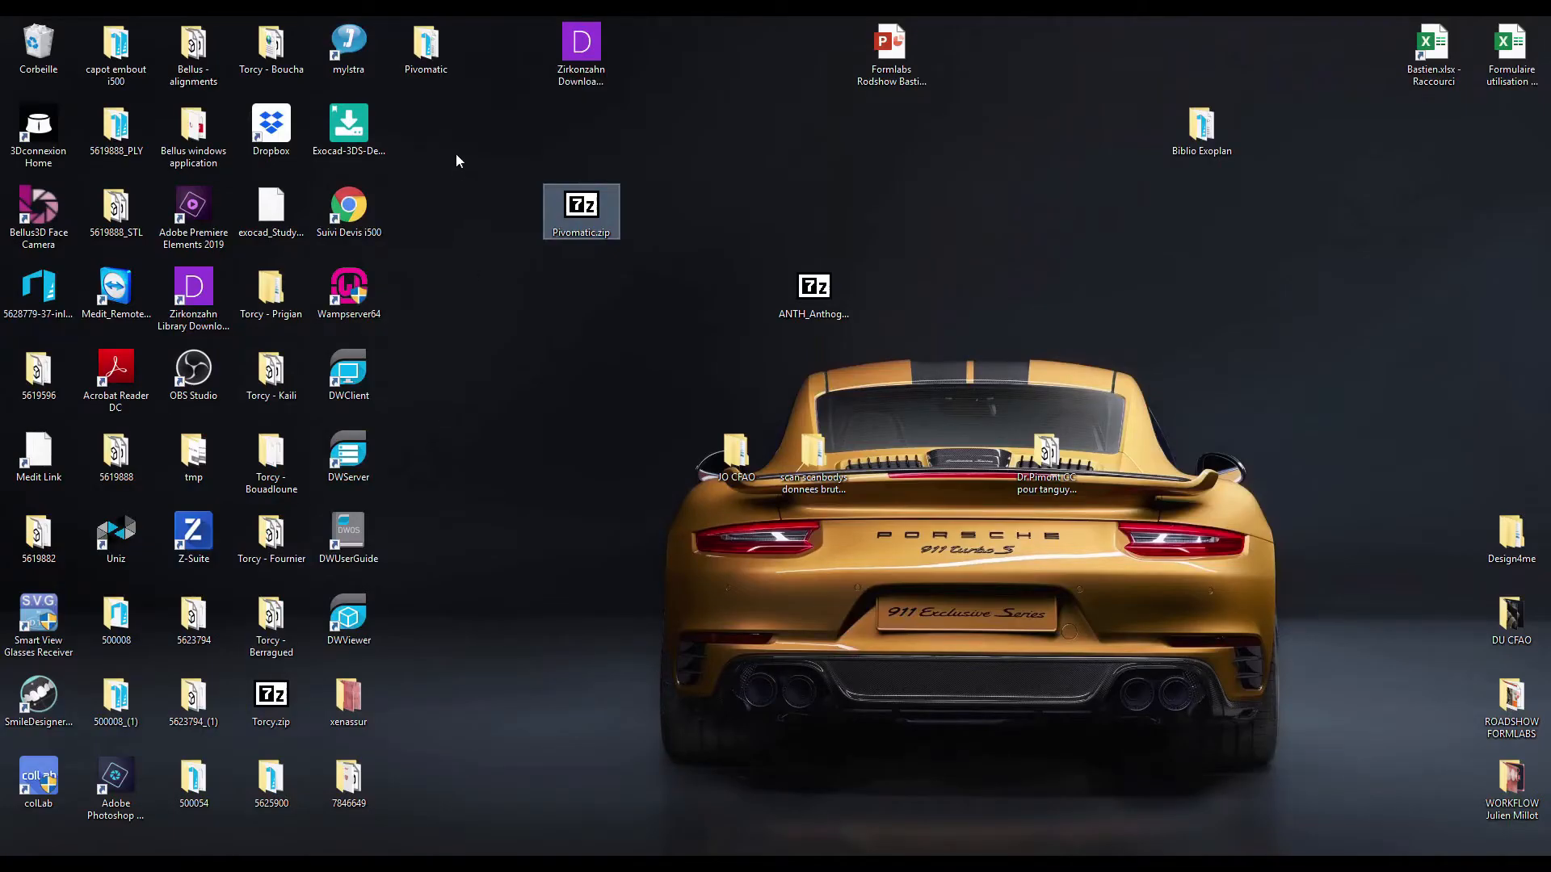
left_click_drag(436, 71, 523, 407)
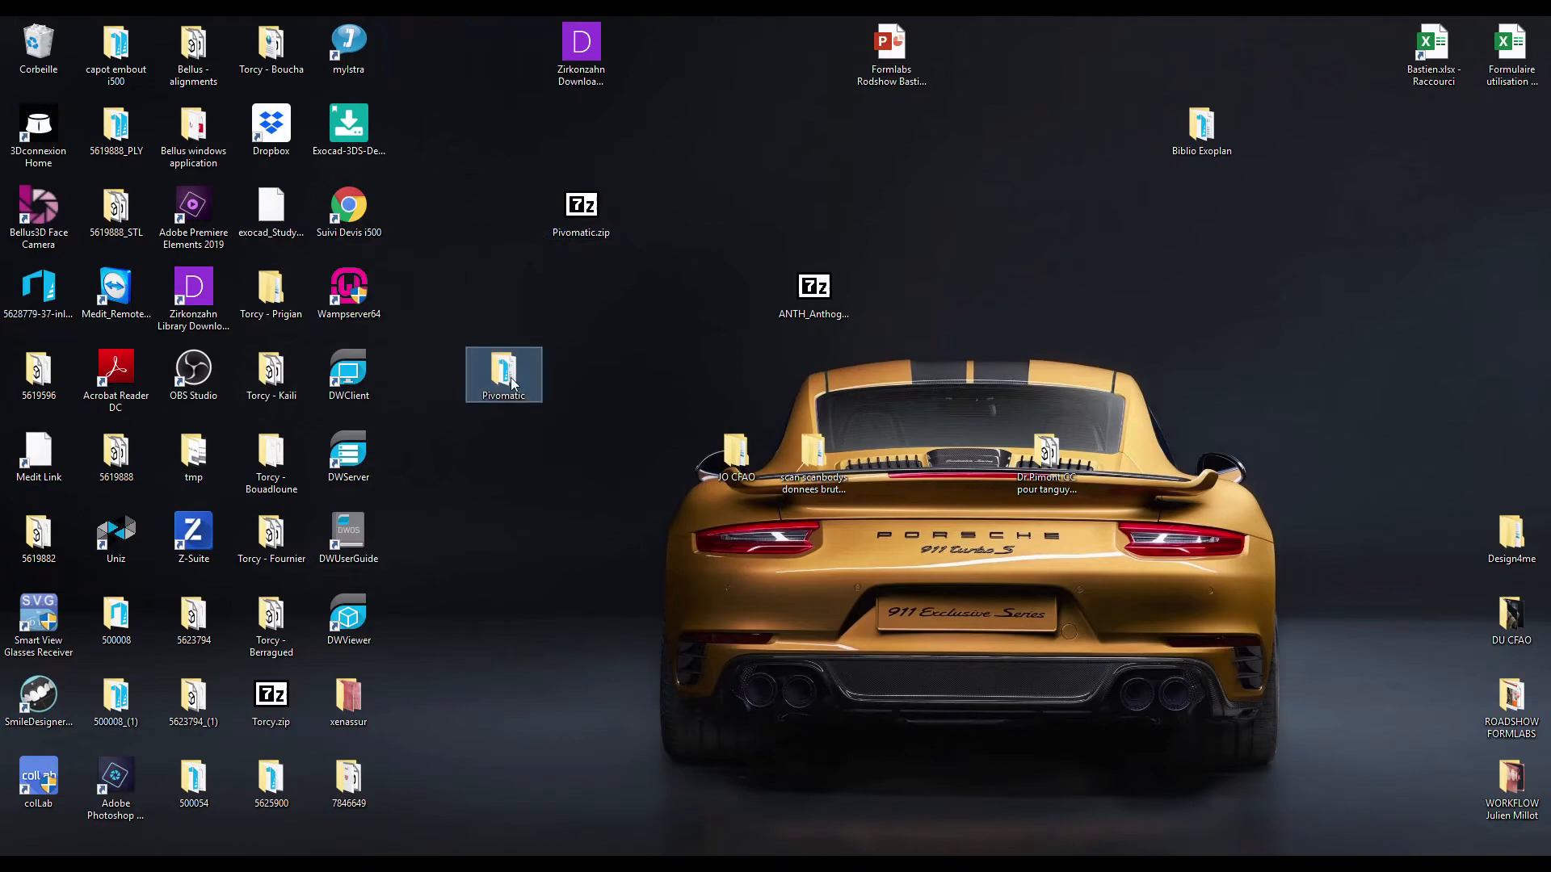
Open the Pivomatic folder, examine its STL files and config.xml, and close the folder window
double_click(509, 379)
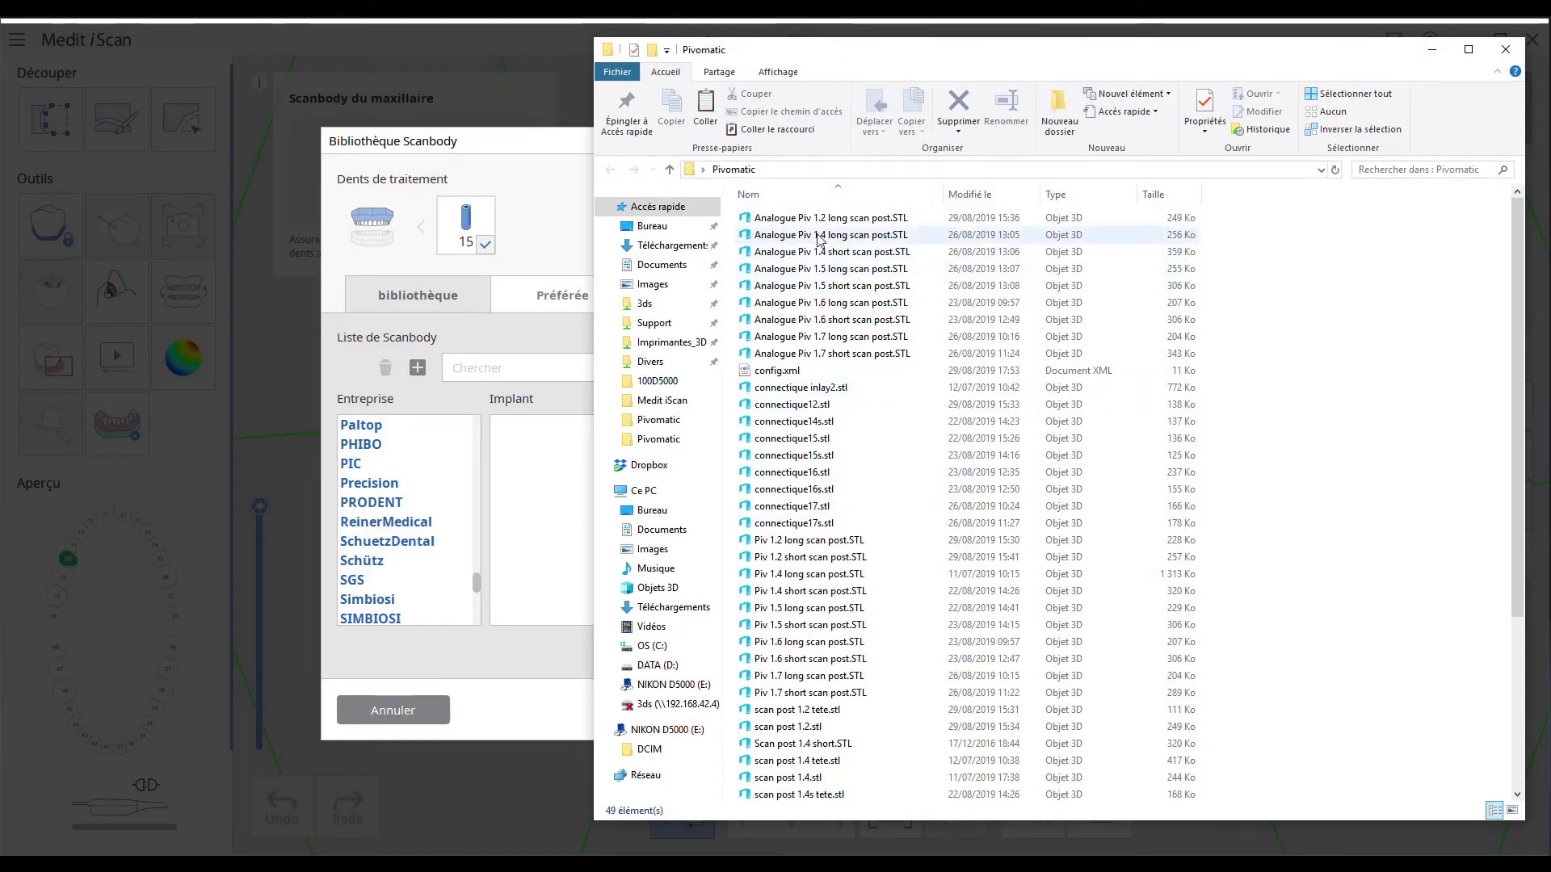
scroll(808, 614, "down", 4)
scroll(804, 484, "up", 4)
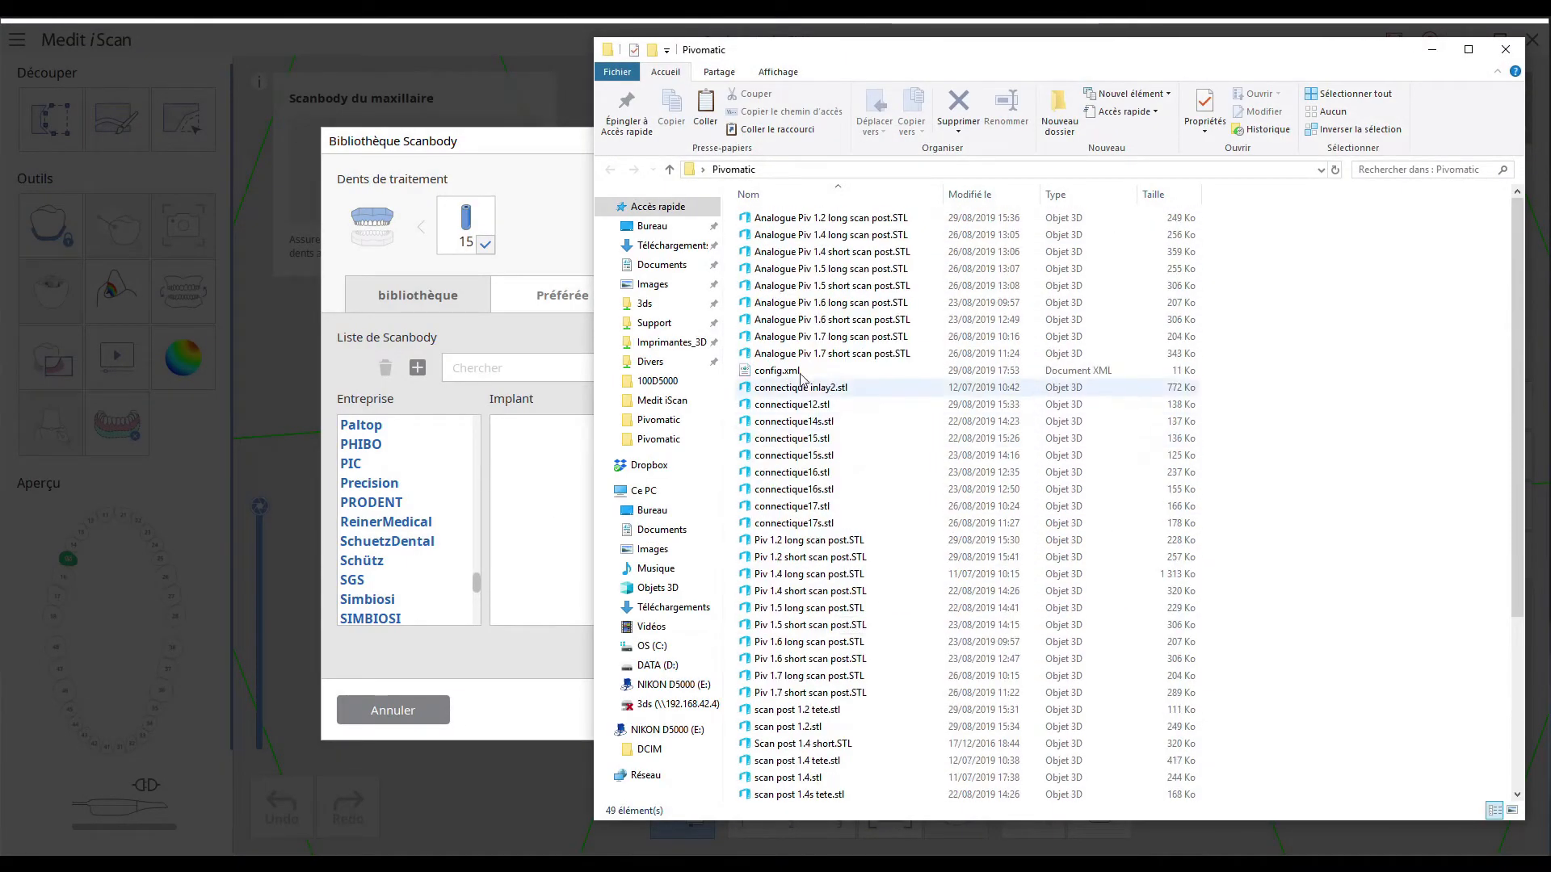
scroll(880, 509, "down", 5)
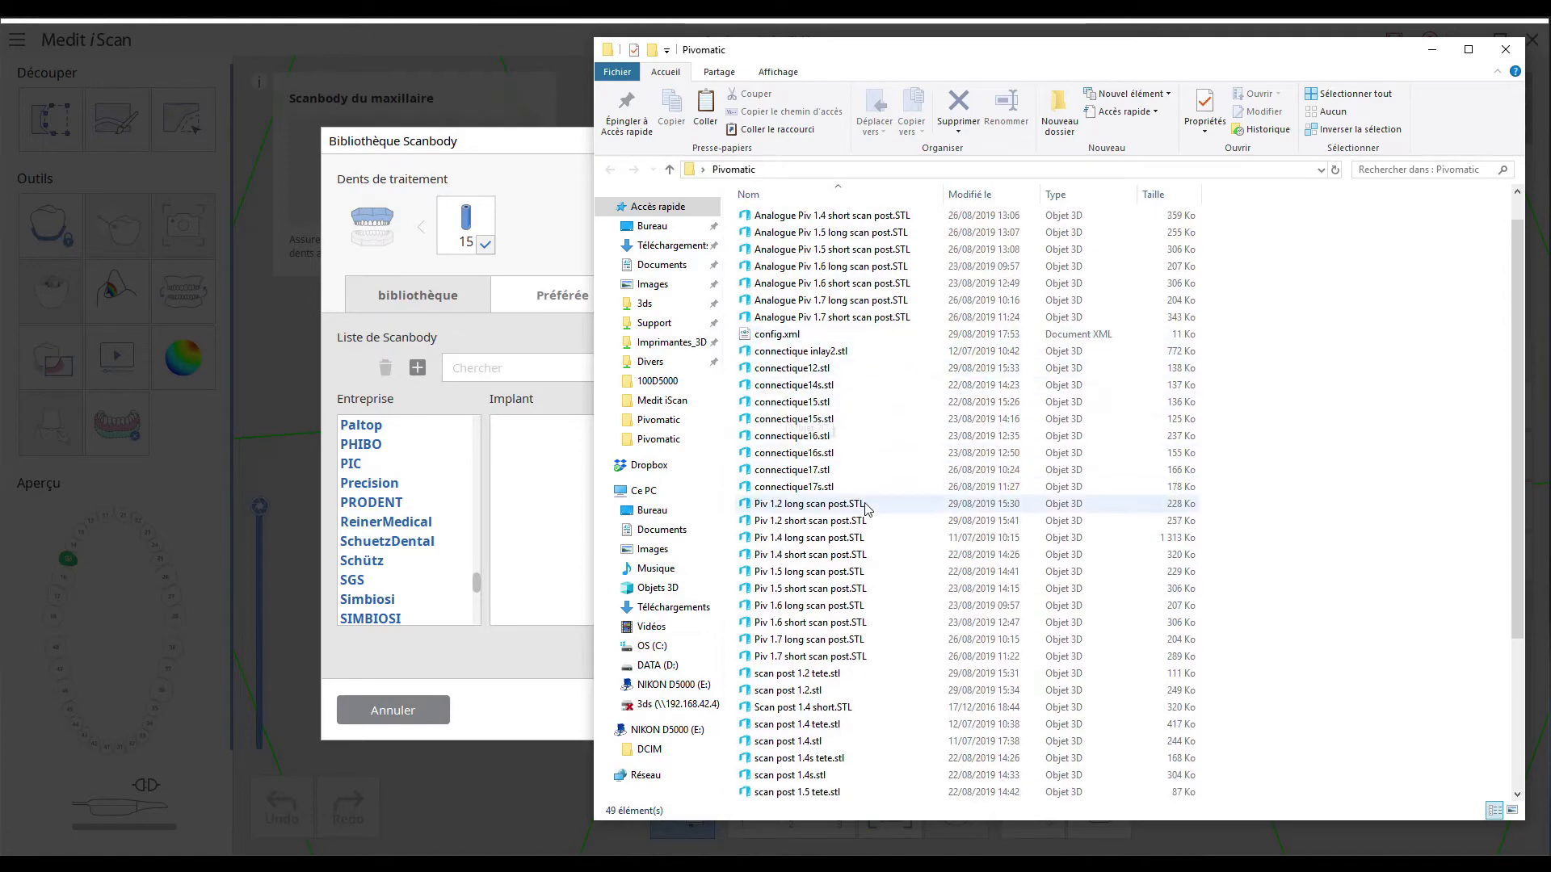
left_click(1506, 50)
Show the desktop and move ANTH_Anthogyr-DentalCAD-libraries-exocad.zip level with Pivomatic.zip
right_click(1151, 864)
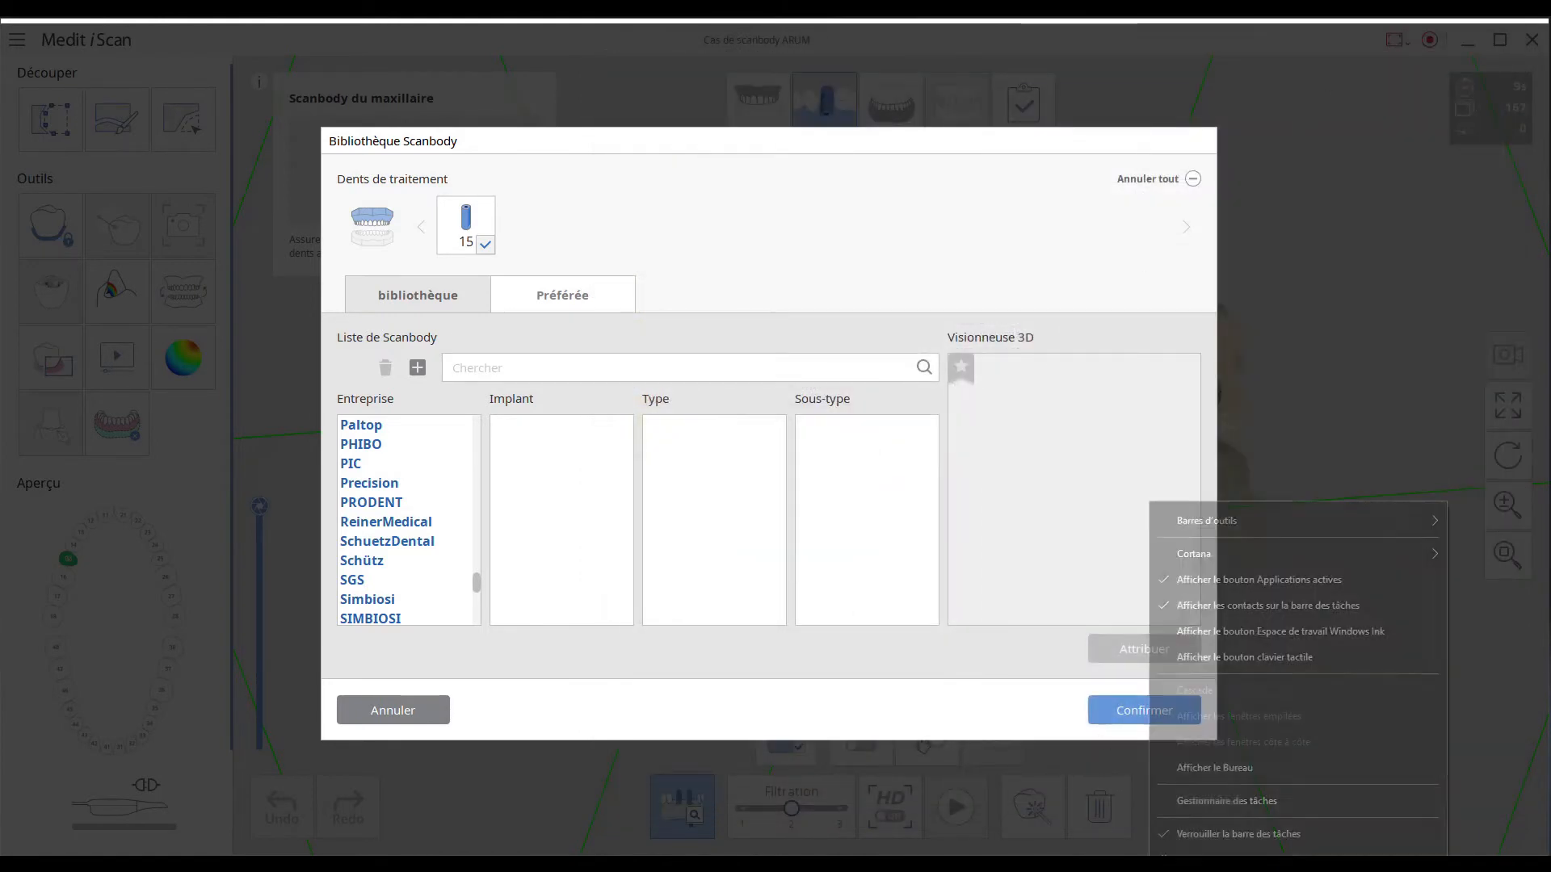
left_click(1214, 767)
left_click_drag(819, 276, 807, 198)
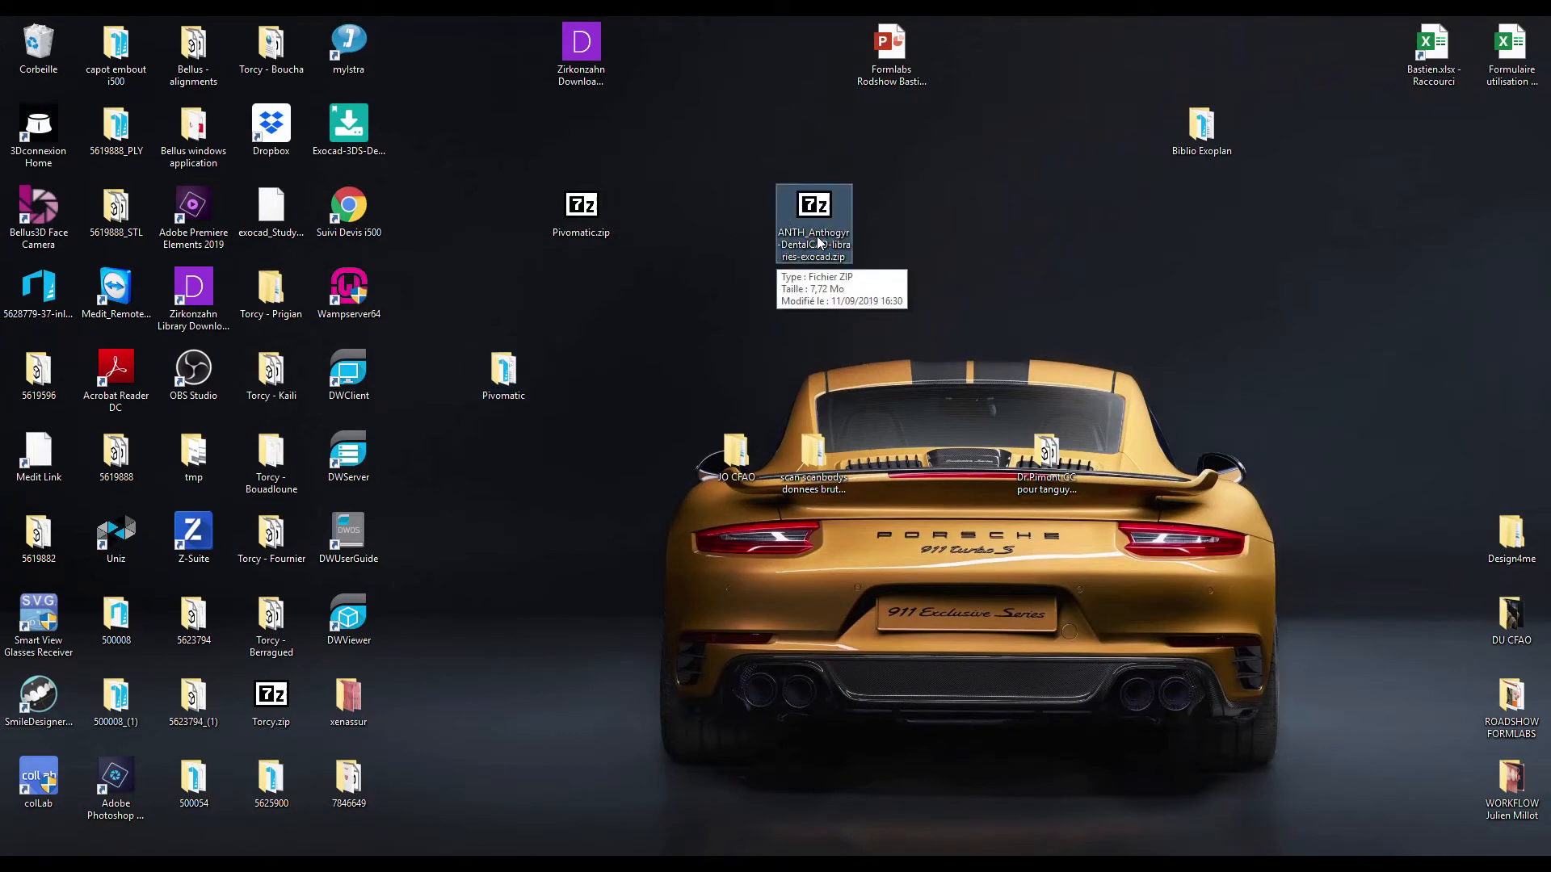
Extract the ANTH_Anthogyr-DentalCAD-libraries-exocad.zip archive into its own folder named ANTH_Anthogyr-DentalCAD-libraries-exocad
right_click(818, 240)
mouse_move(870, 274)
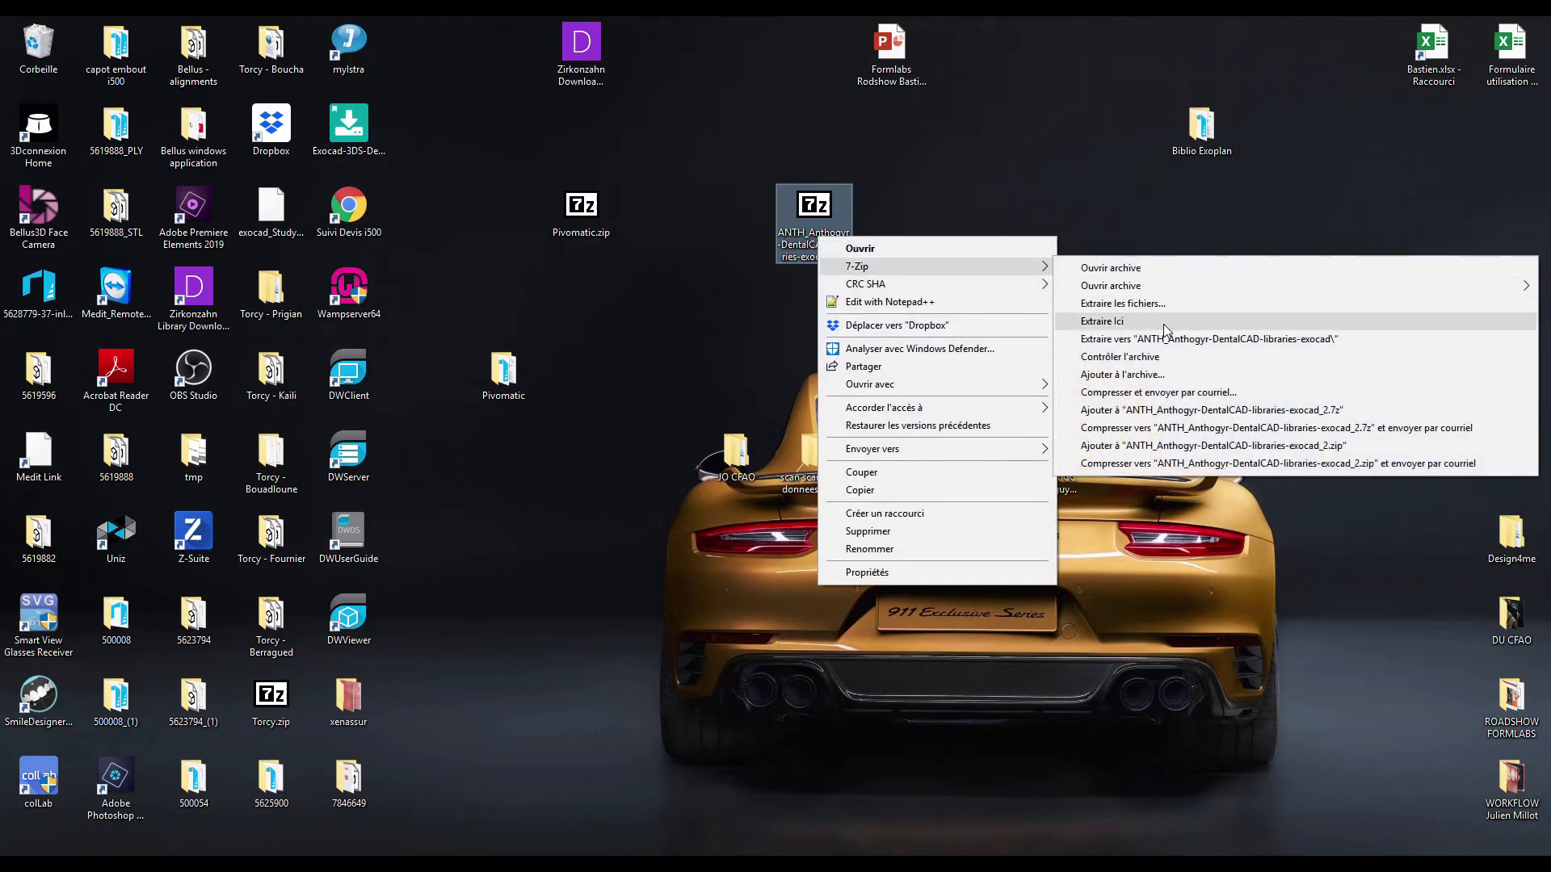
left_click(1232, 339)
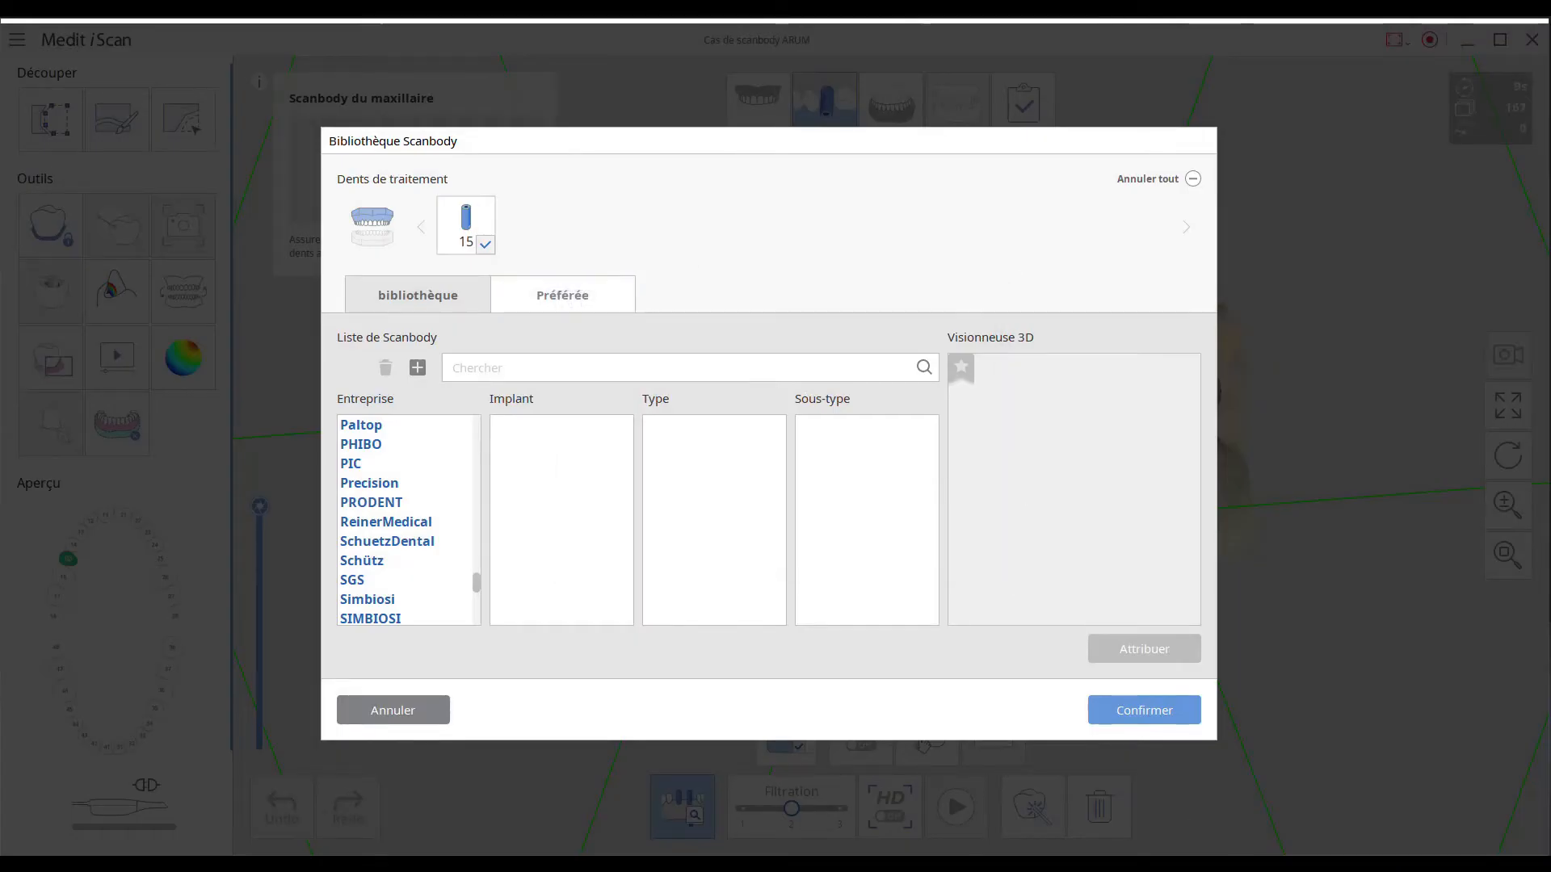
Show the desktop and move the extracted Anthogyr folder down to the second icon row, beside the Exocad shortcut
right_click(1211, 864)
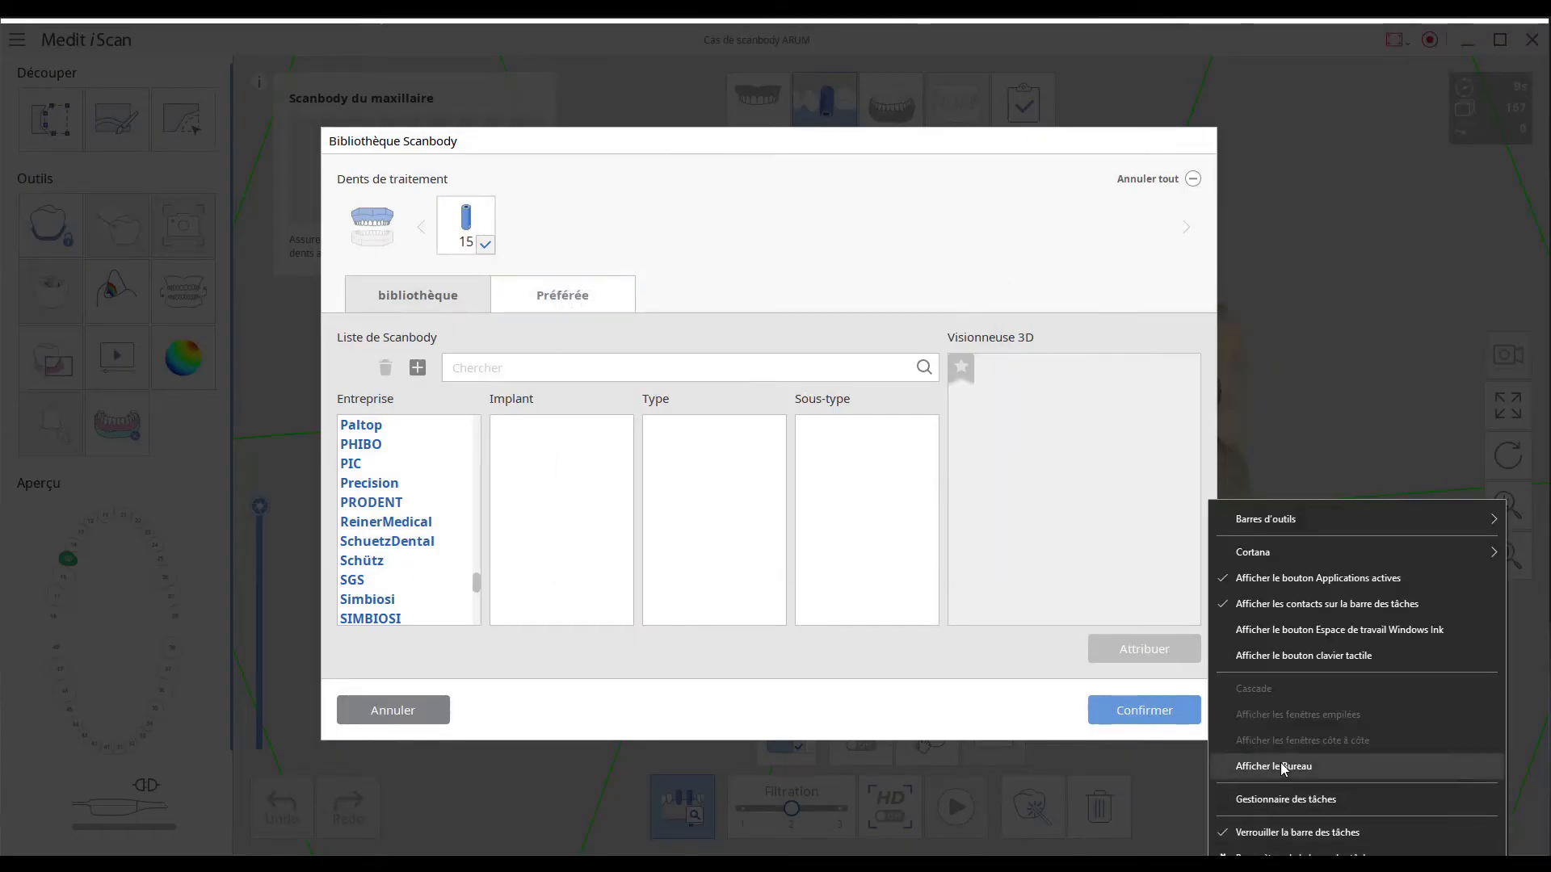
left_click(1280, 762)
left_click_drag(413, 75, 420, 153)
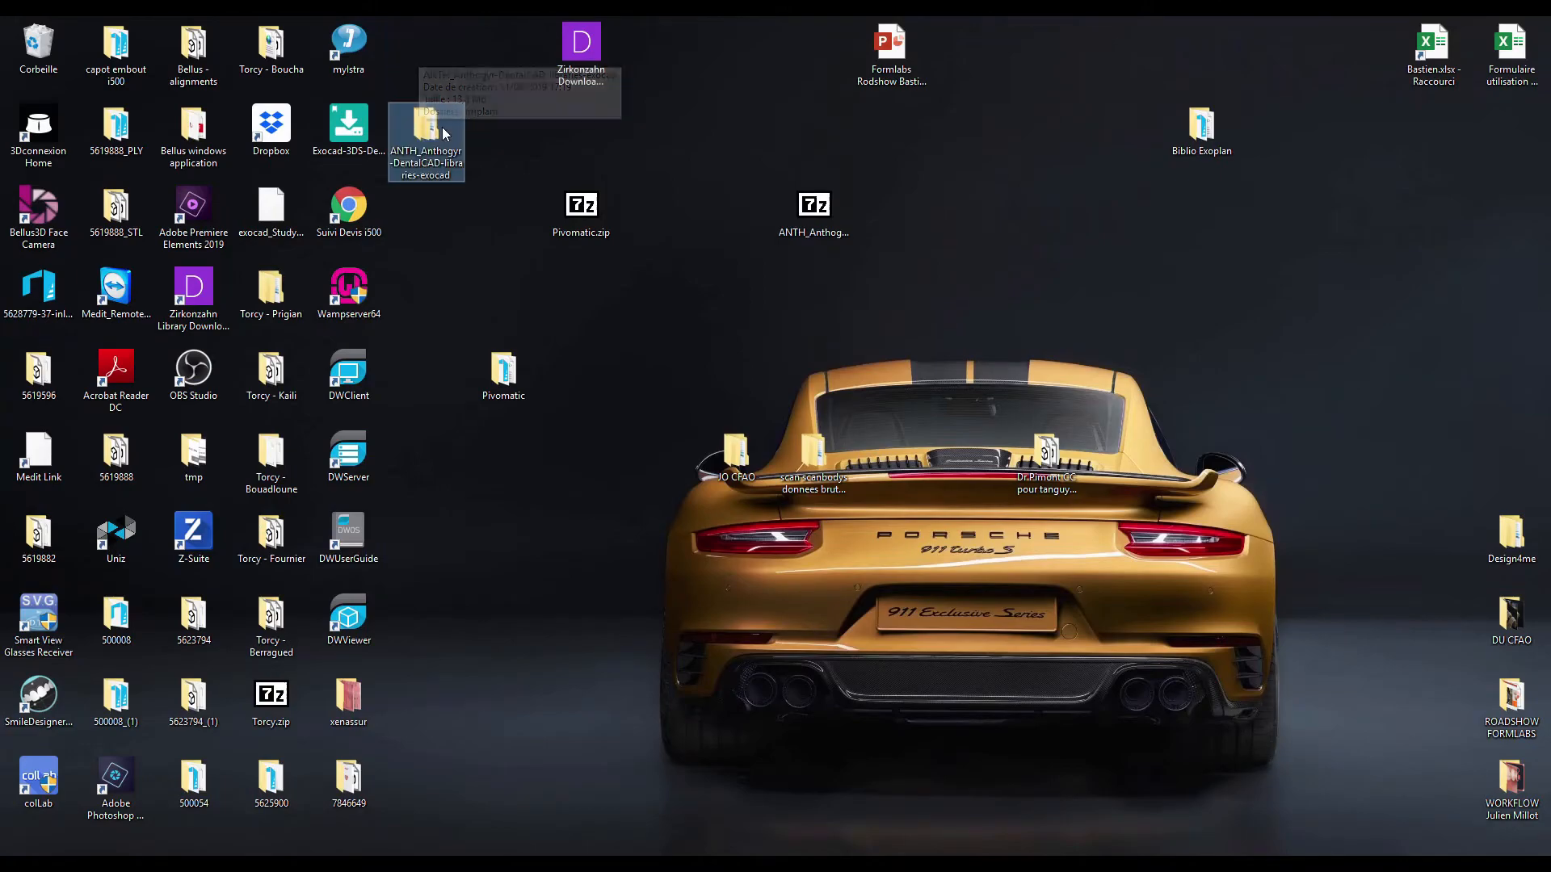
Open the extracted Anthogyr folder, examine the library subfolders inside implant, and close the folder window
double_click(417, 139)
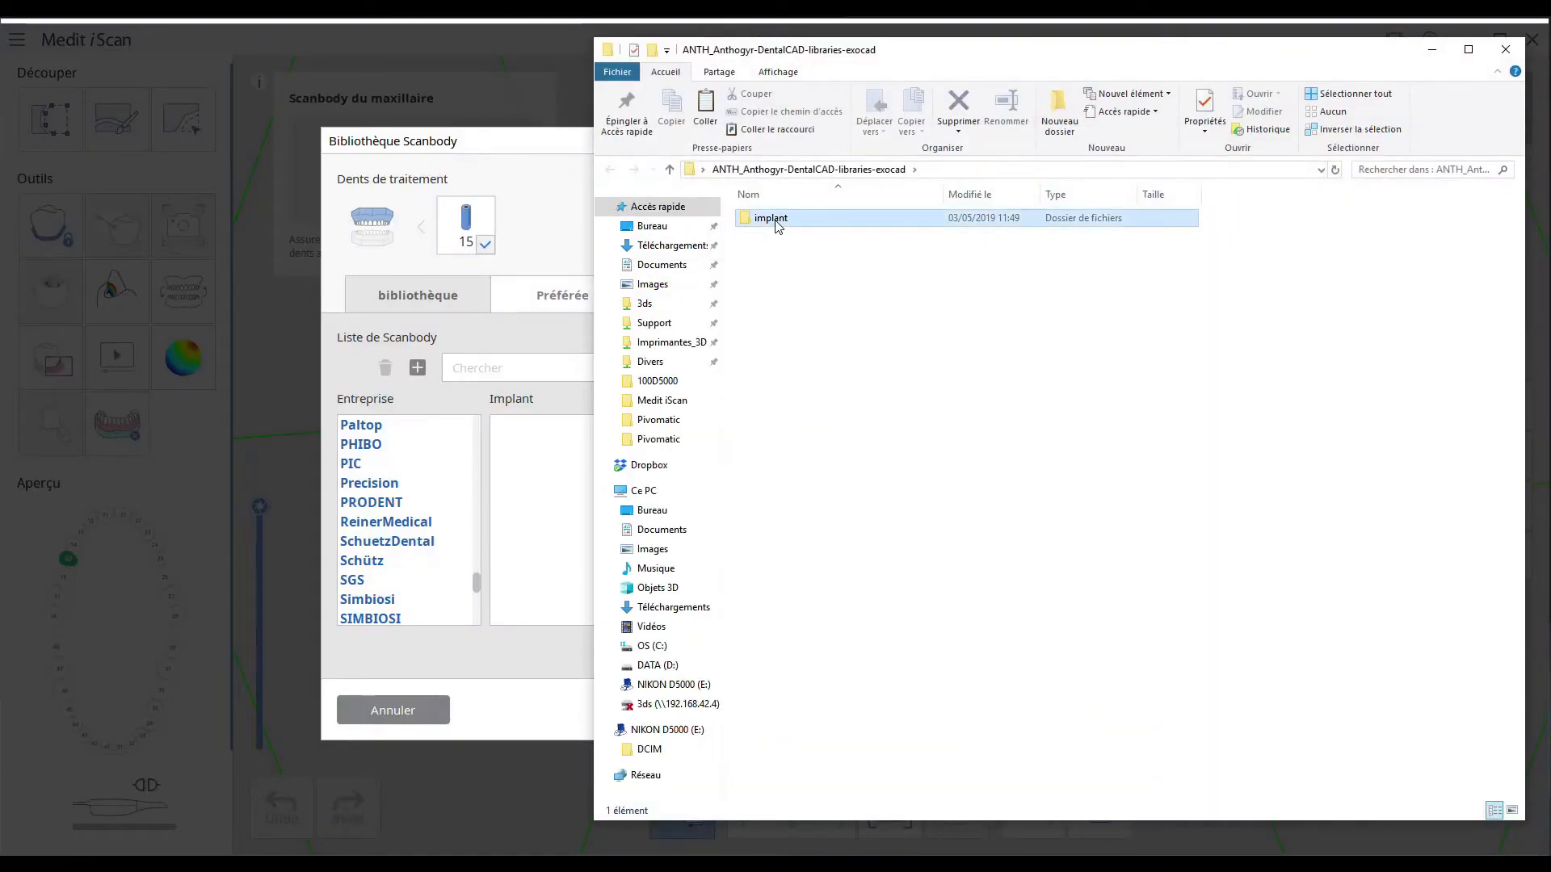
double_click(773, 220)
double_click(799, 220)
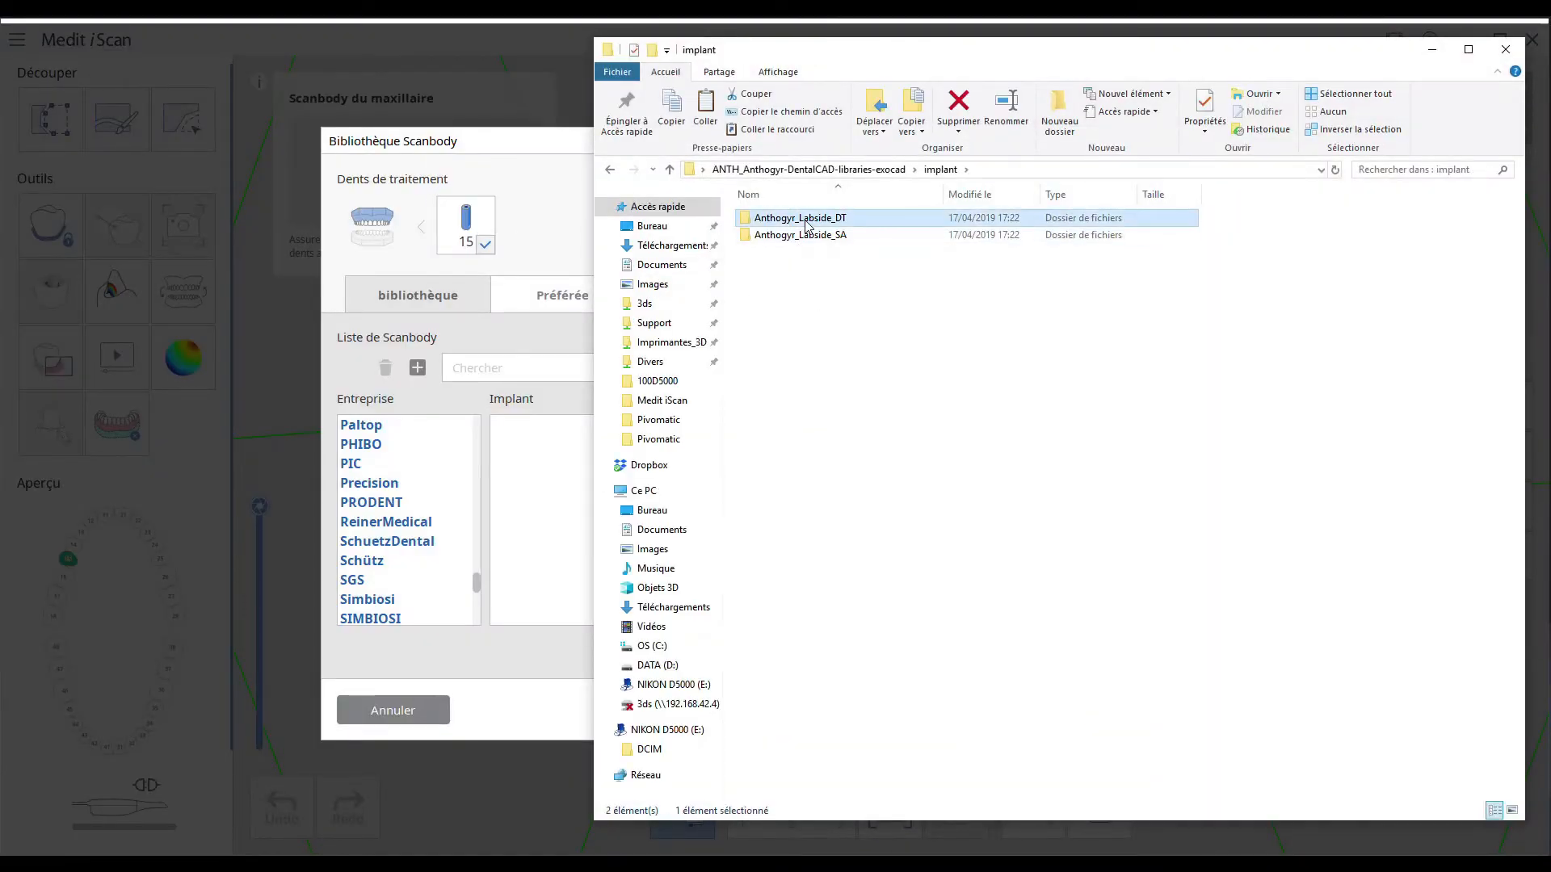
left_click(1505, 49)
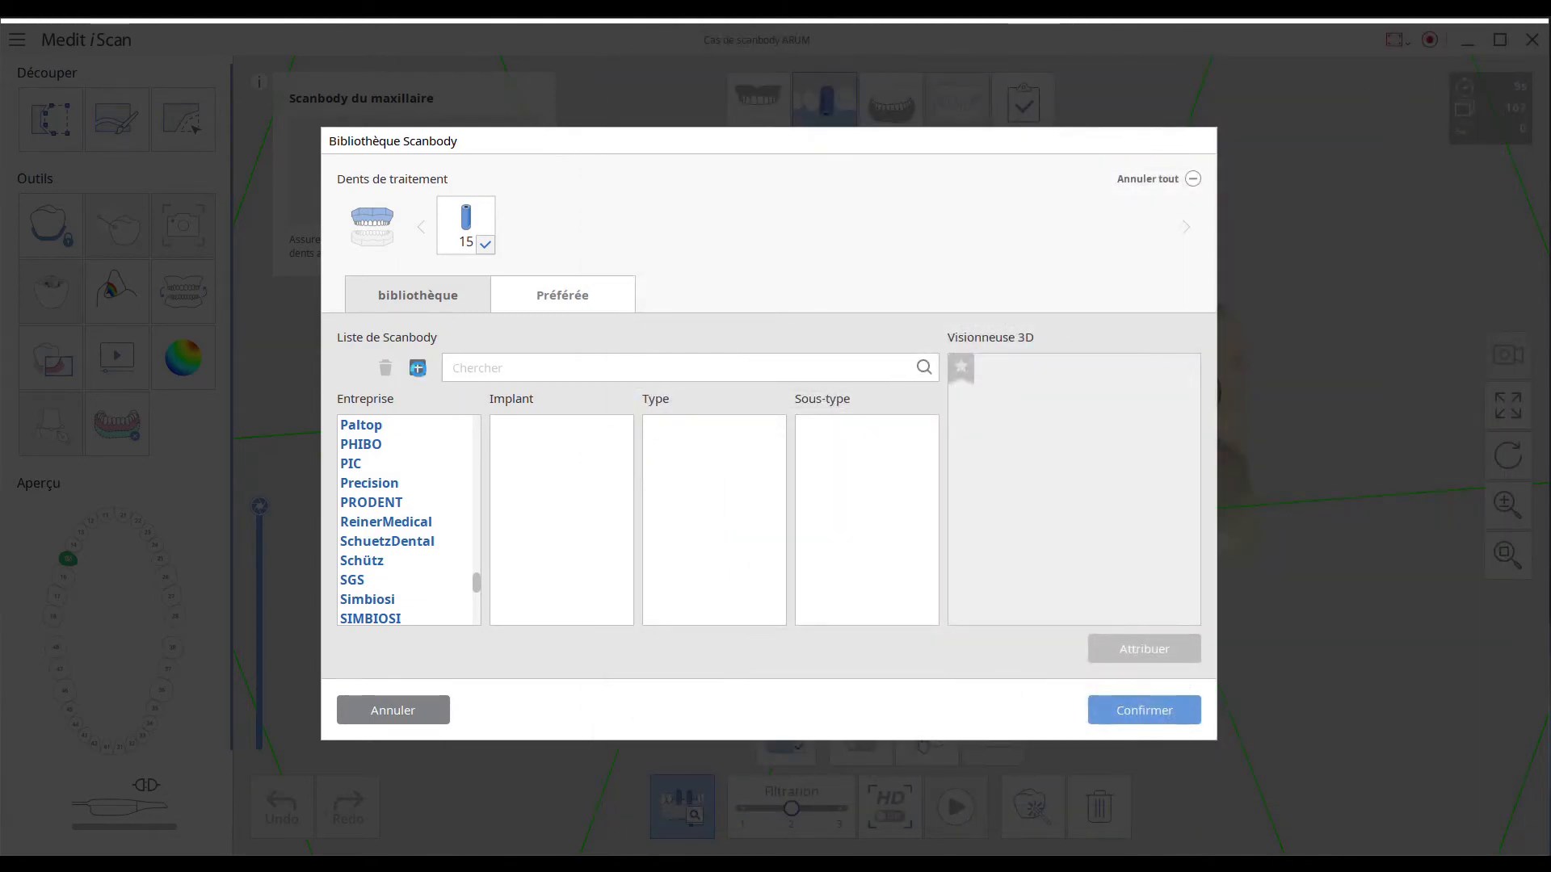
Add the Pivomatic folder from the desktop to the scanbody library
left_click(417, 369)
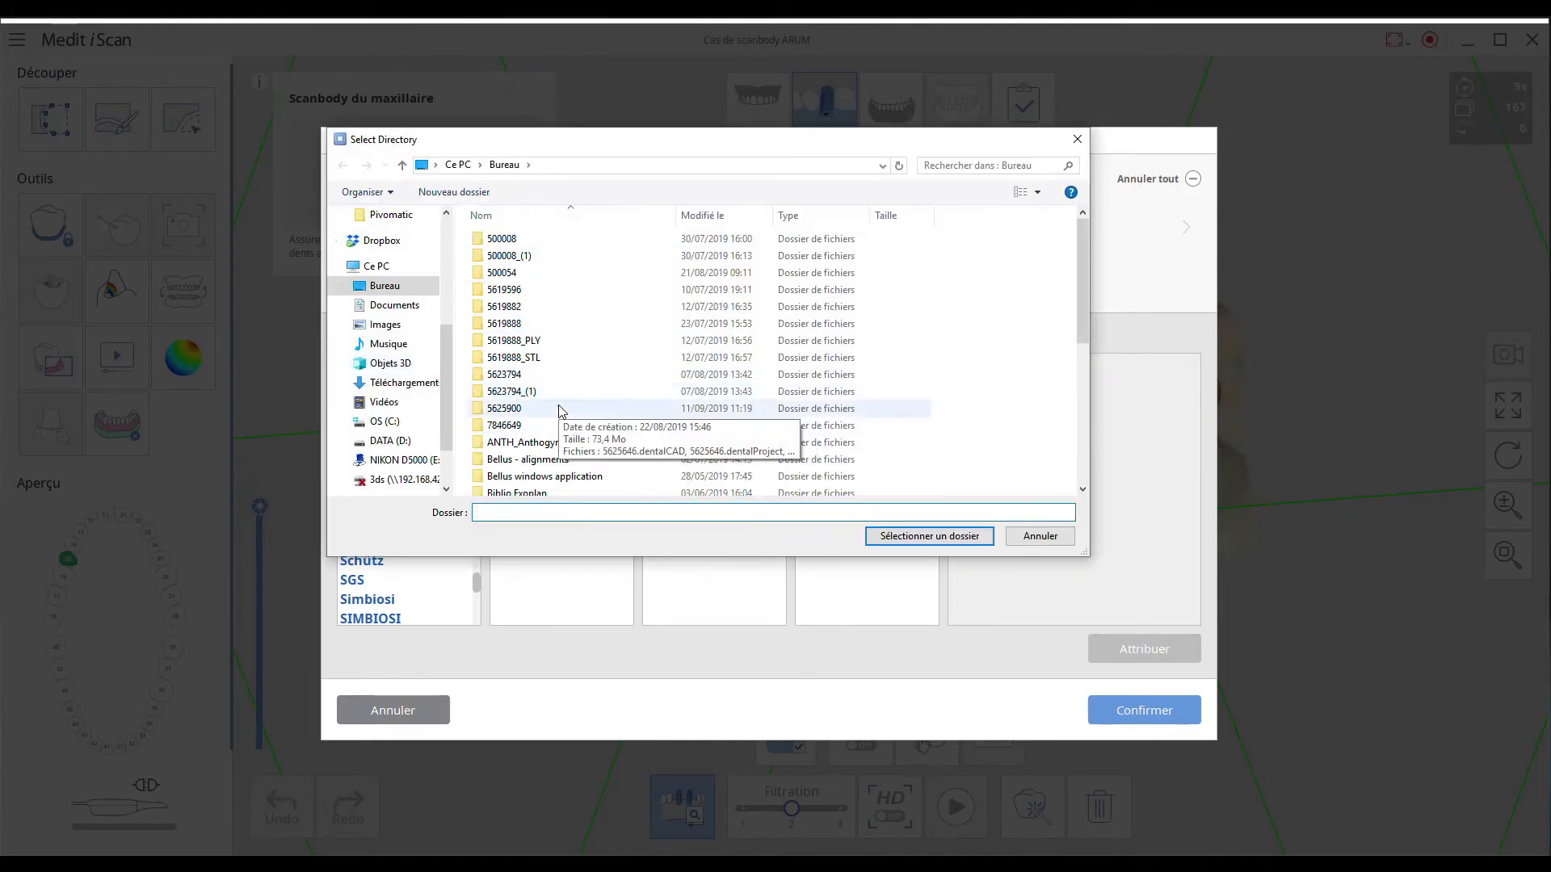
scroll(560, 408, "down", 6)
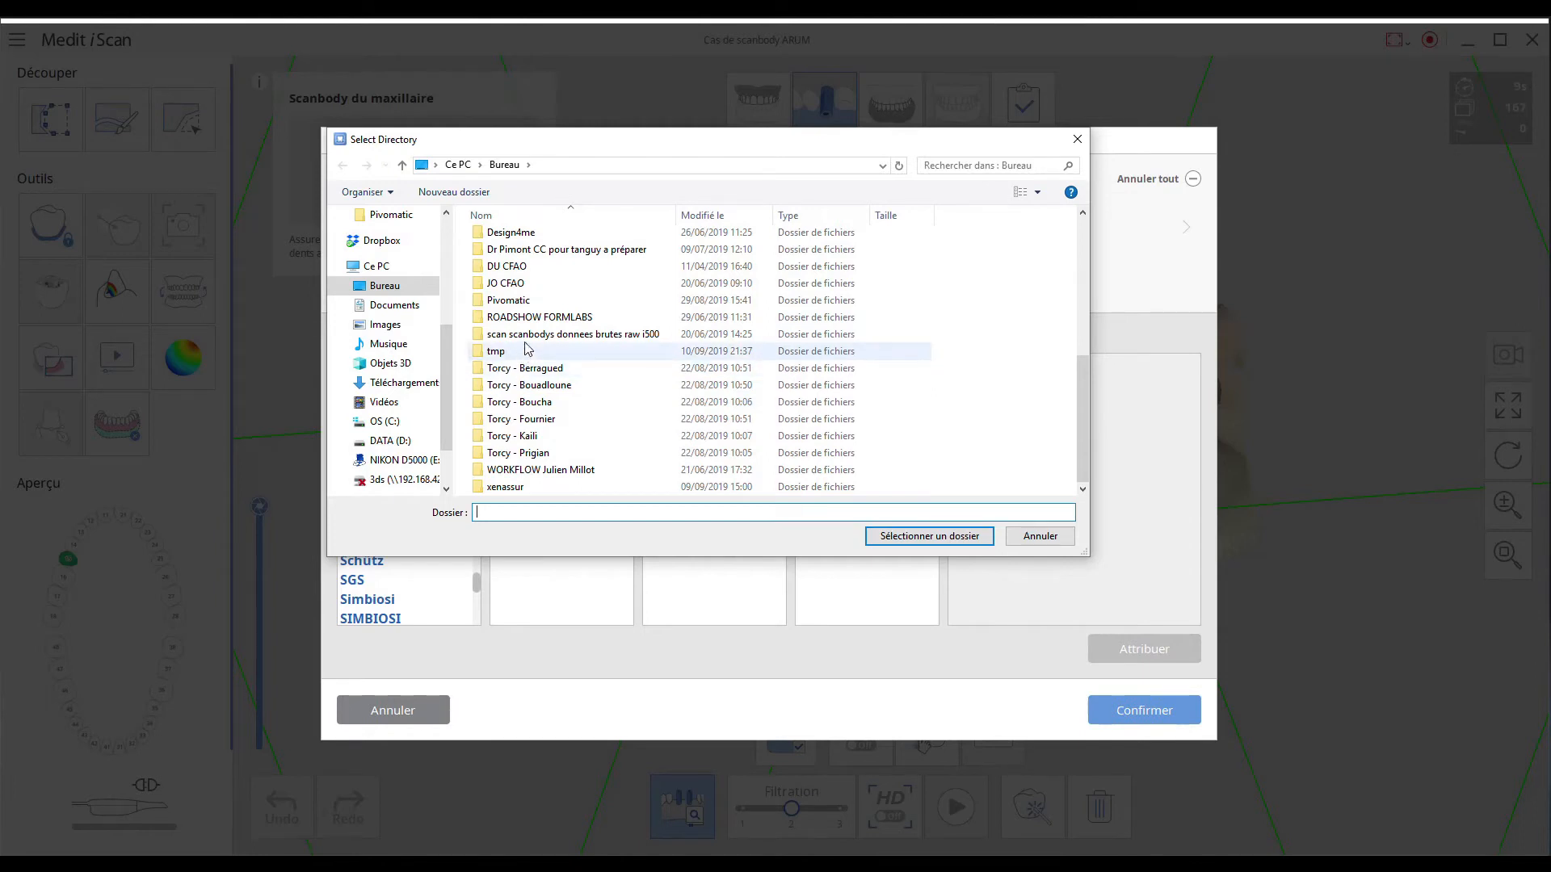
left_click(502, 300)
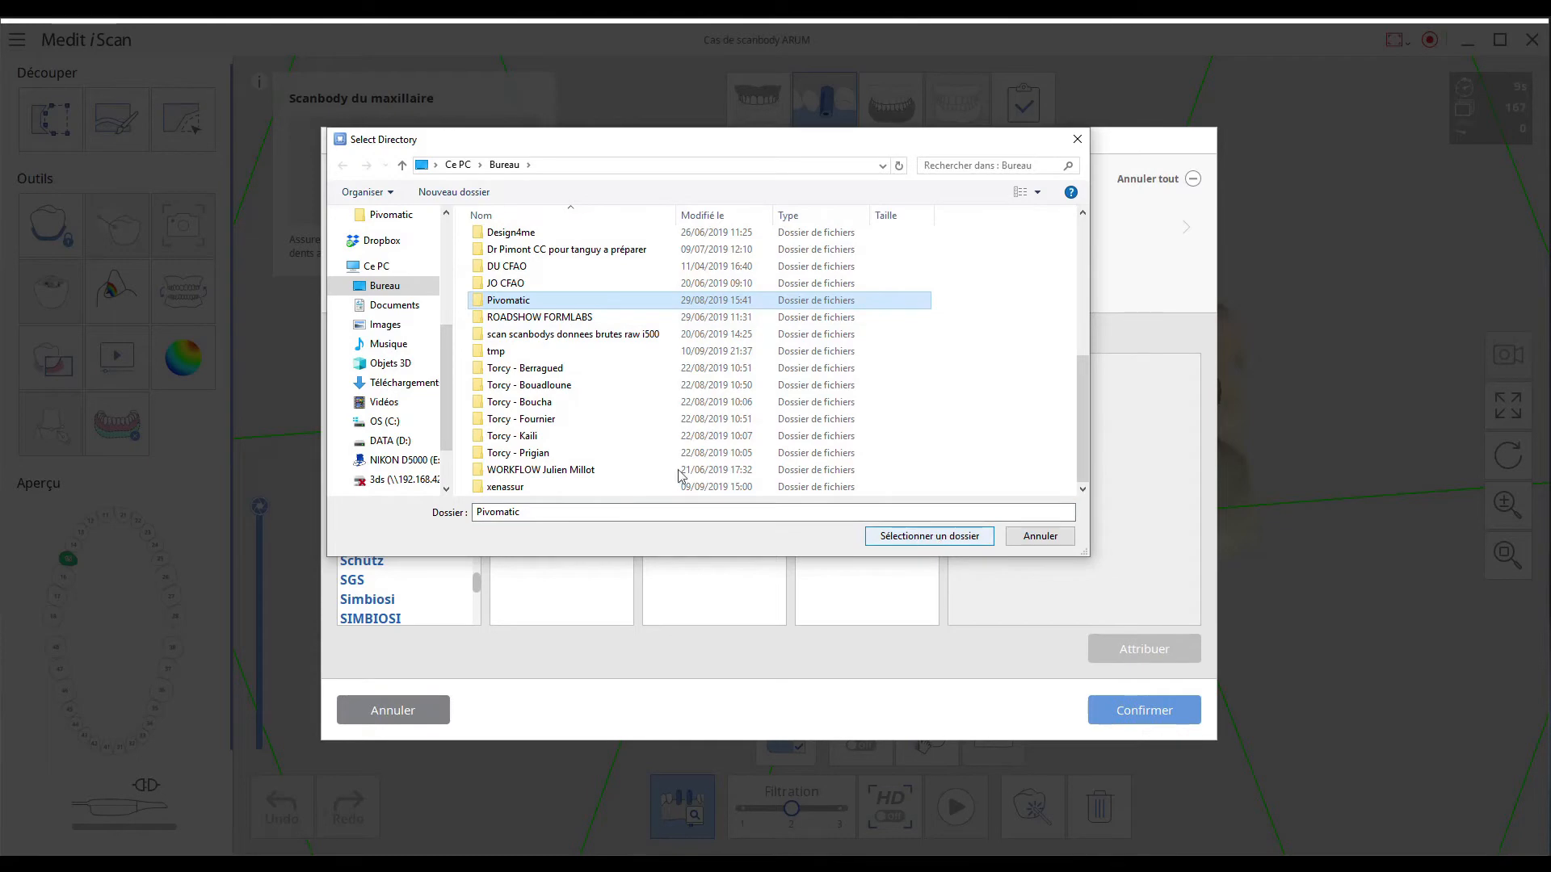
left_click(926, 537)
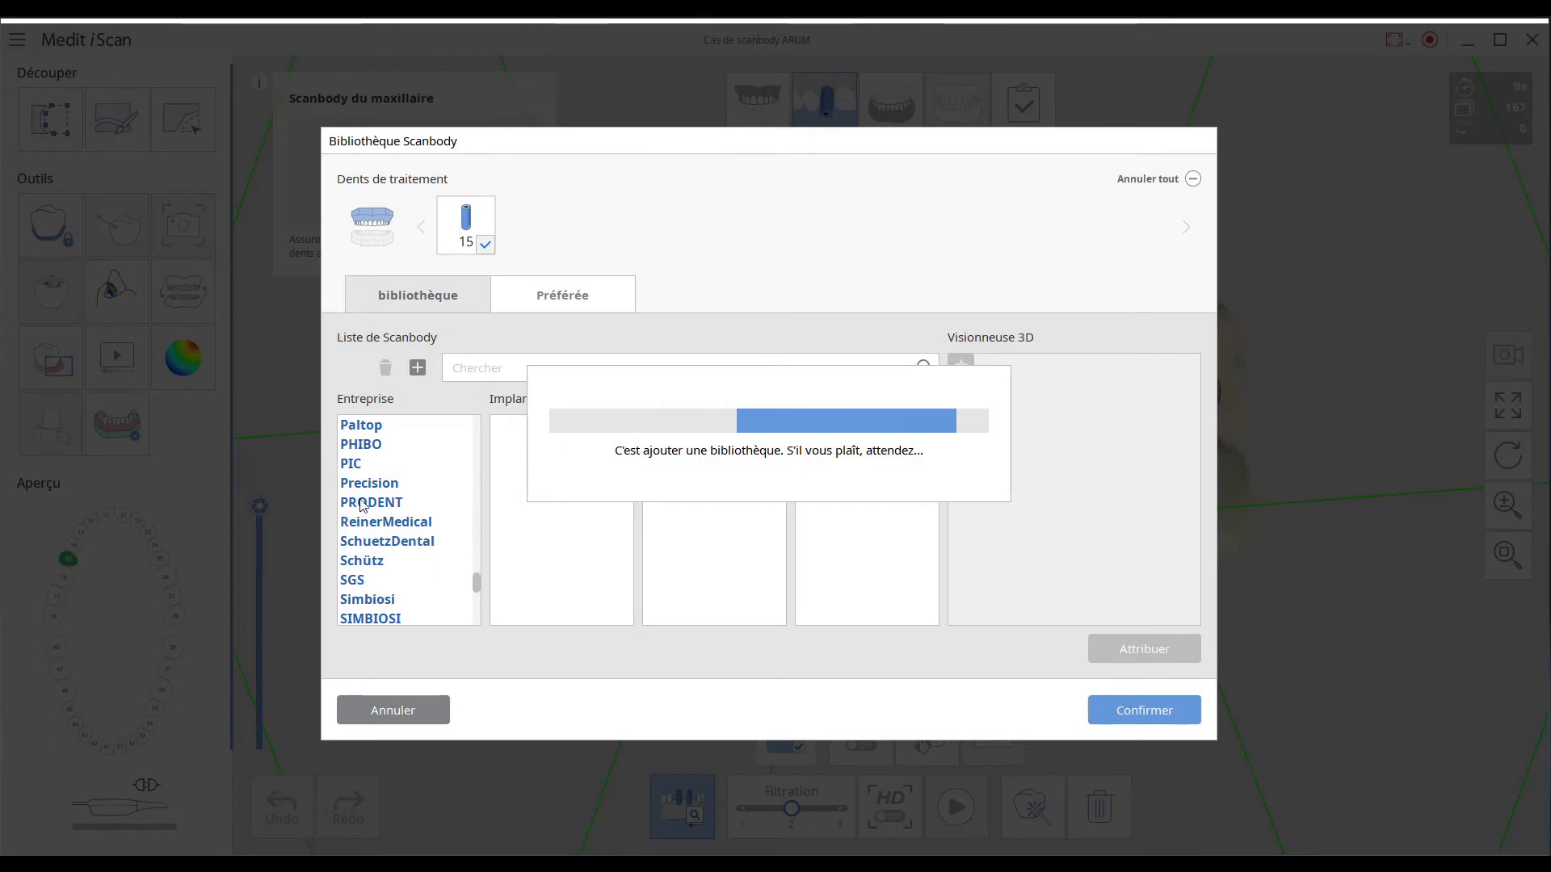
Browse Pivomatic types 1.3 to 1.6 in the company list and examine the 1.5 scanbody in the 3D viewer
left_click(389, 484)
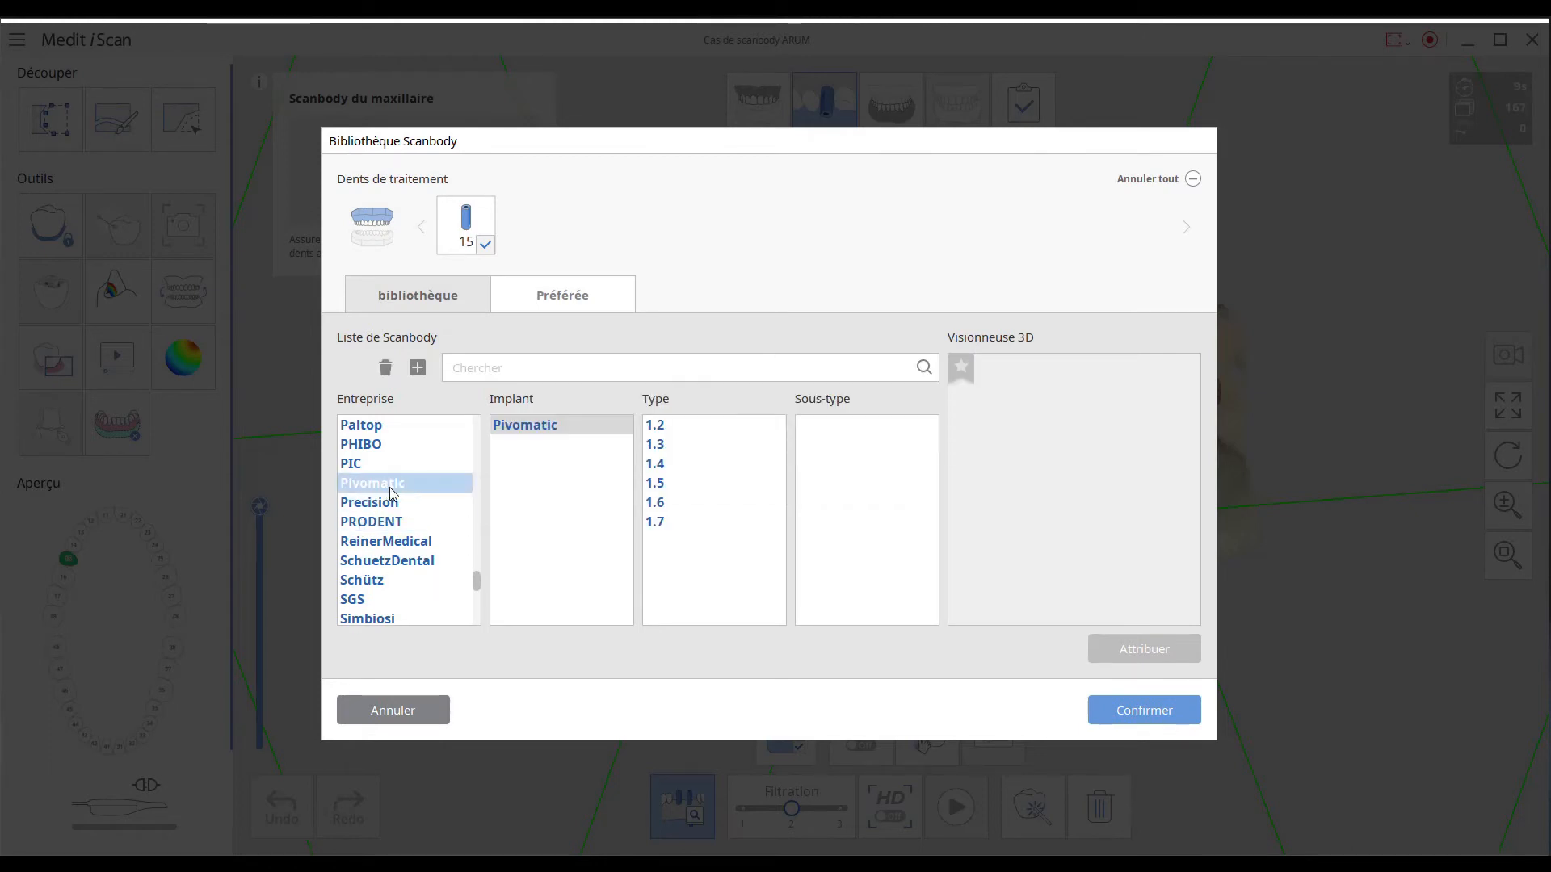
left_click(670, 444)
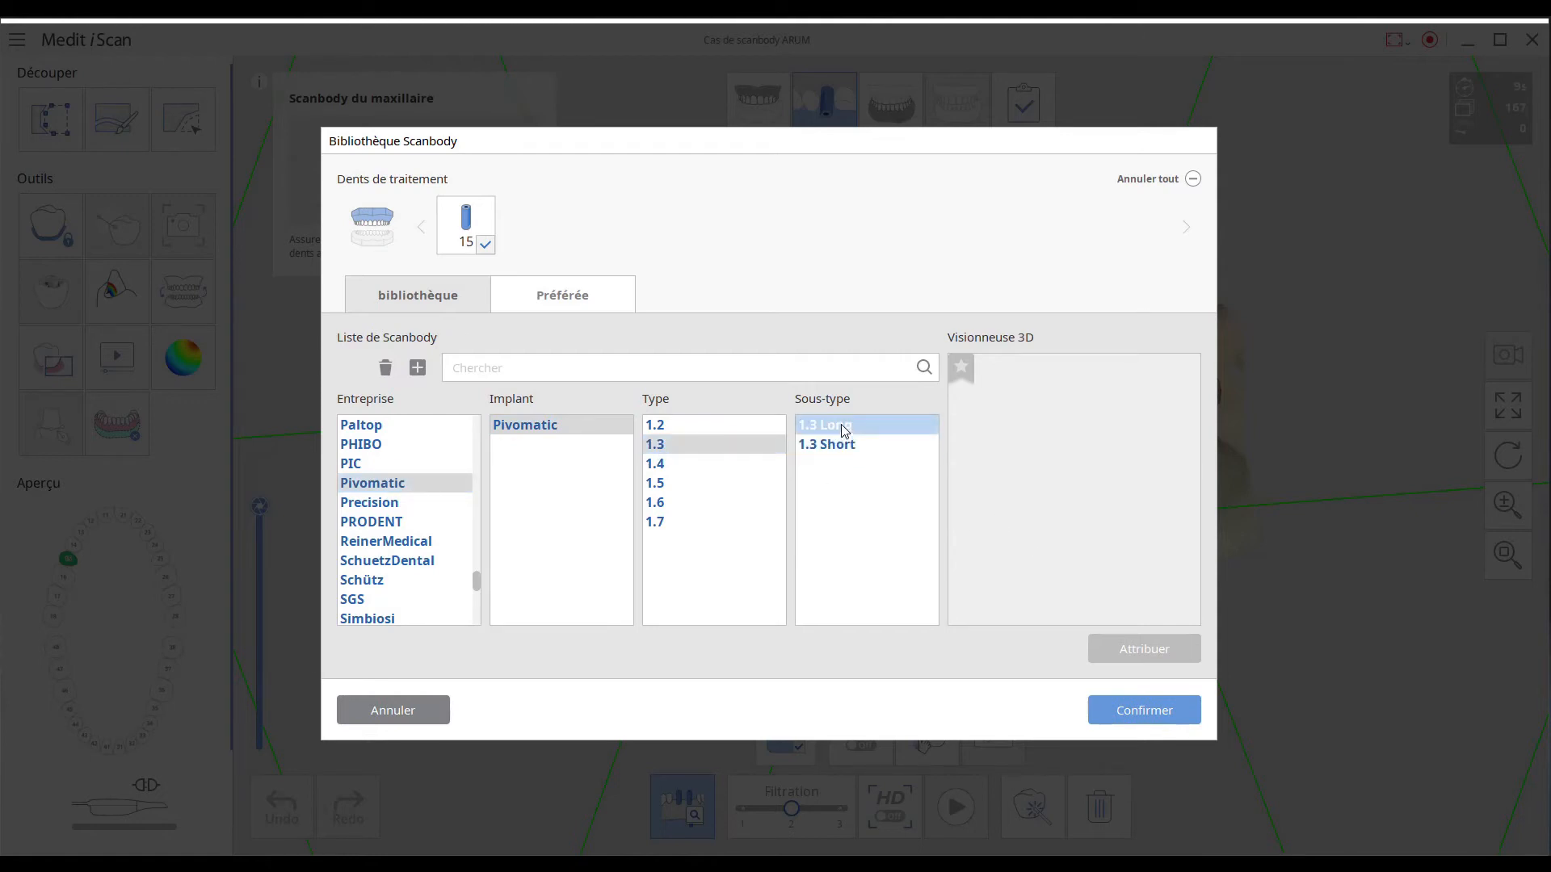
left_click(840, 447)
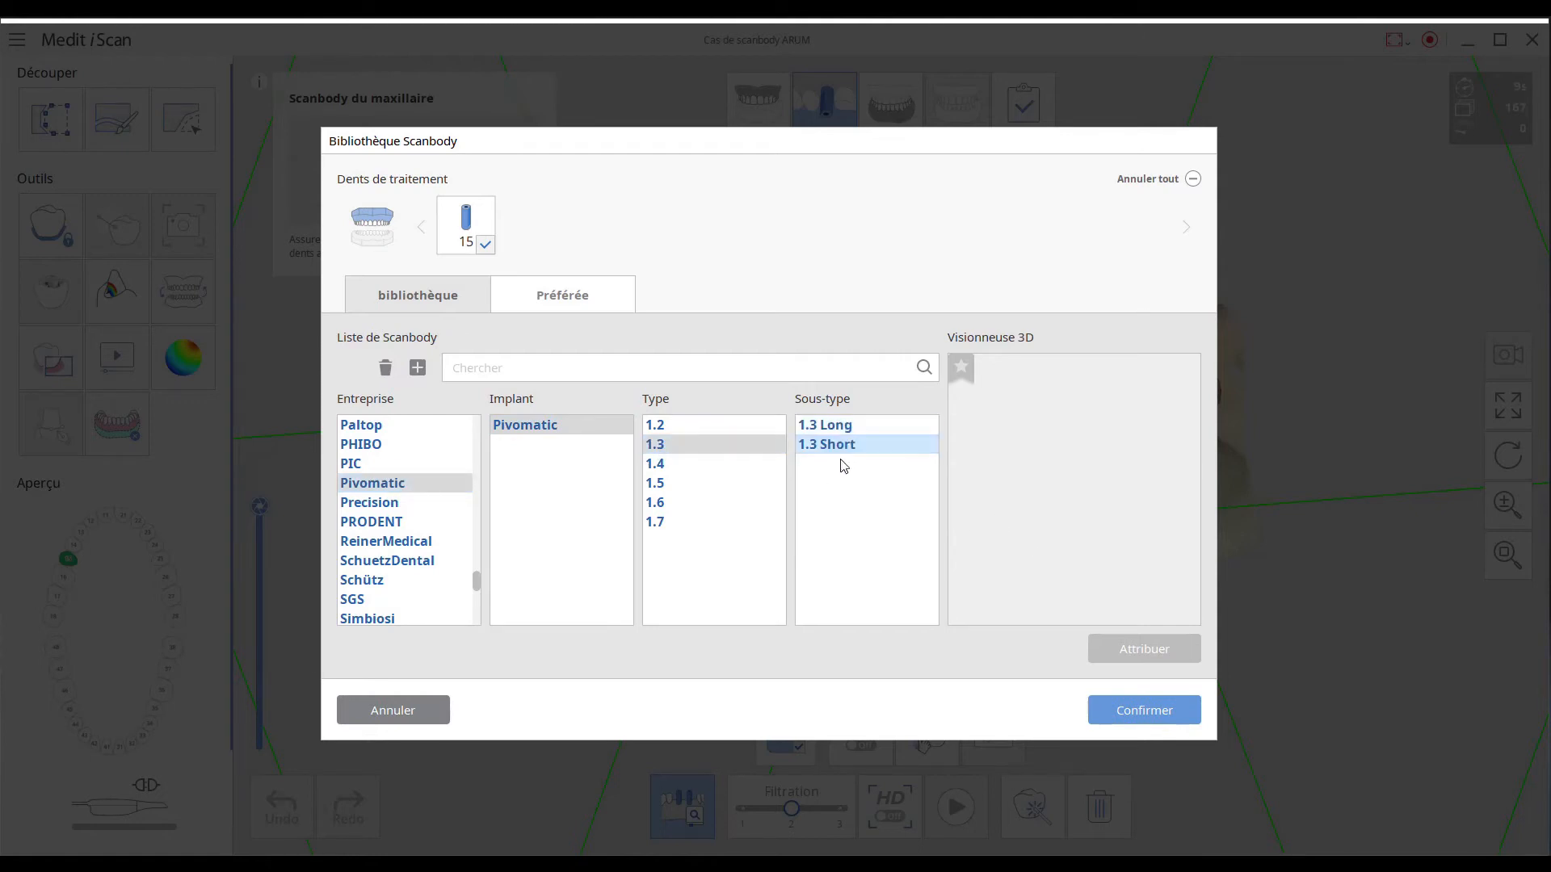
left_click(667, 465)
left_click(661, 484)
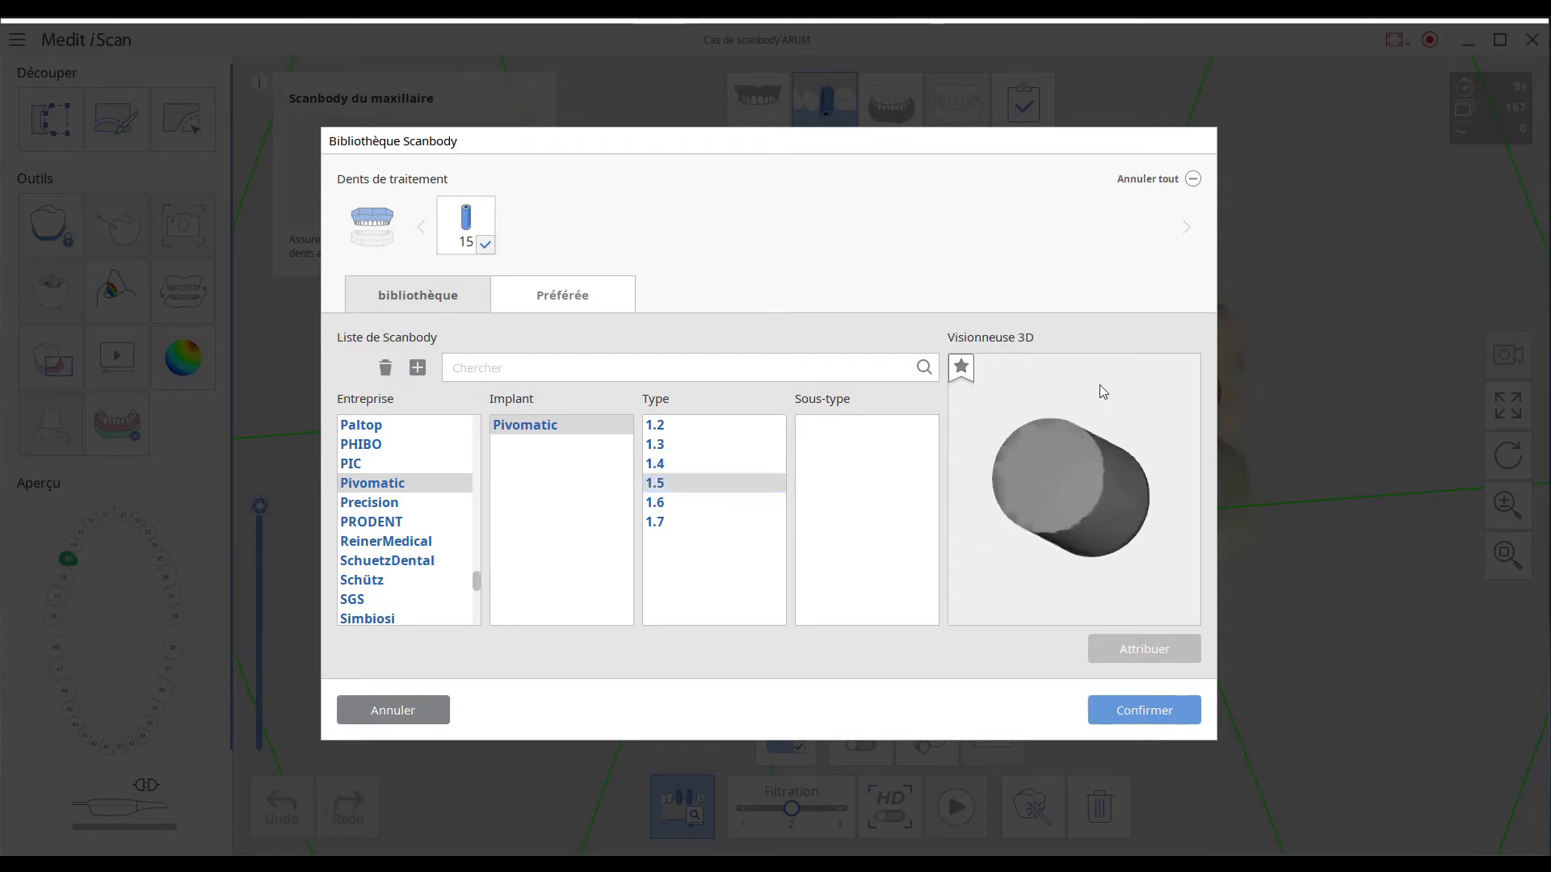
left_click(705, 444)
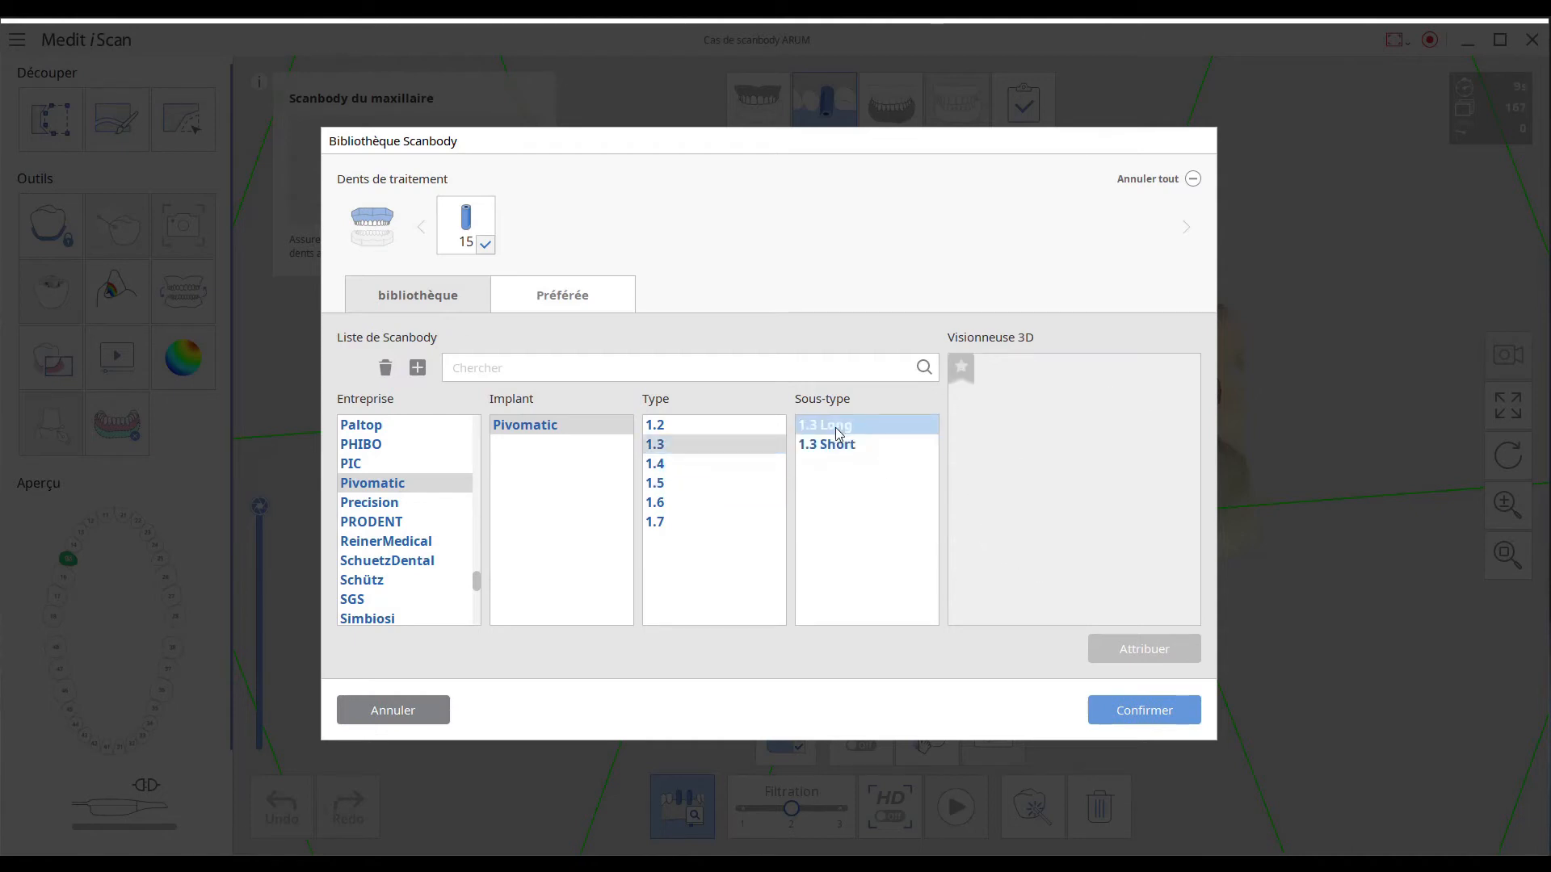
left_click(699, 483)
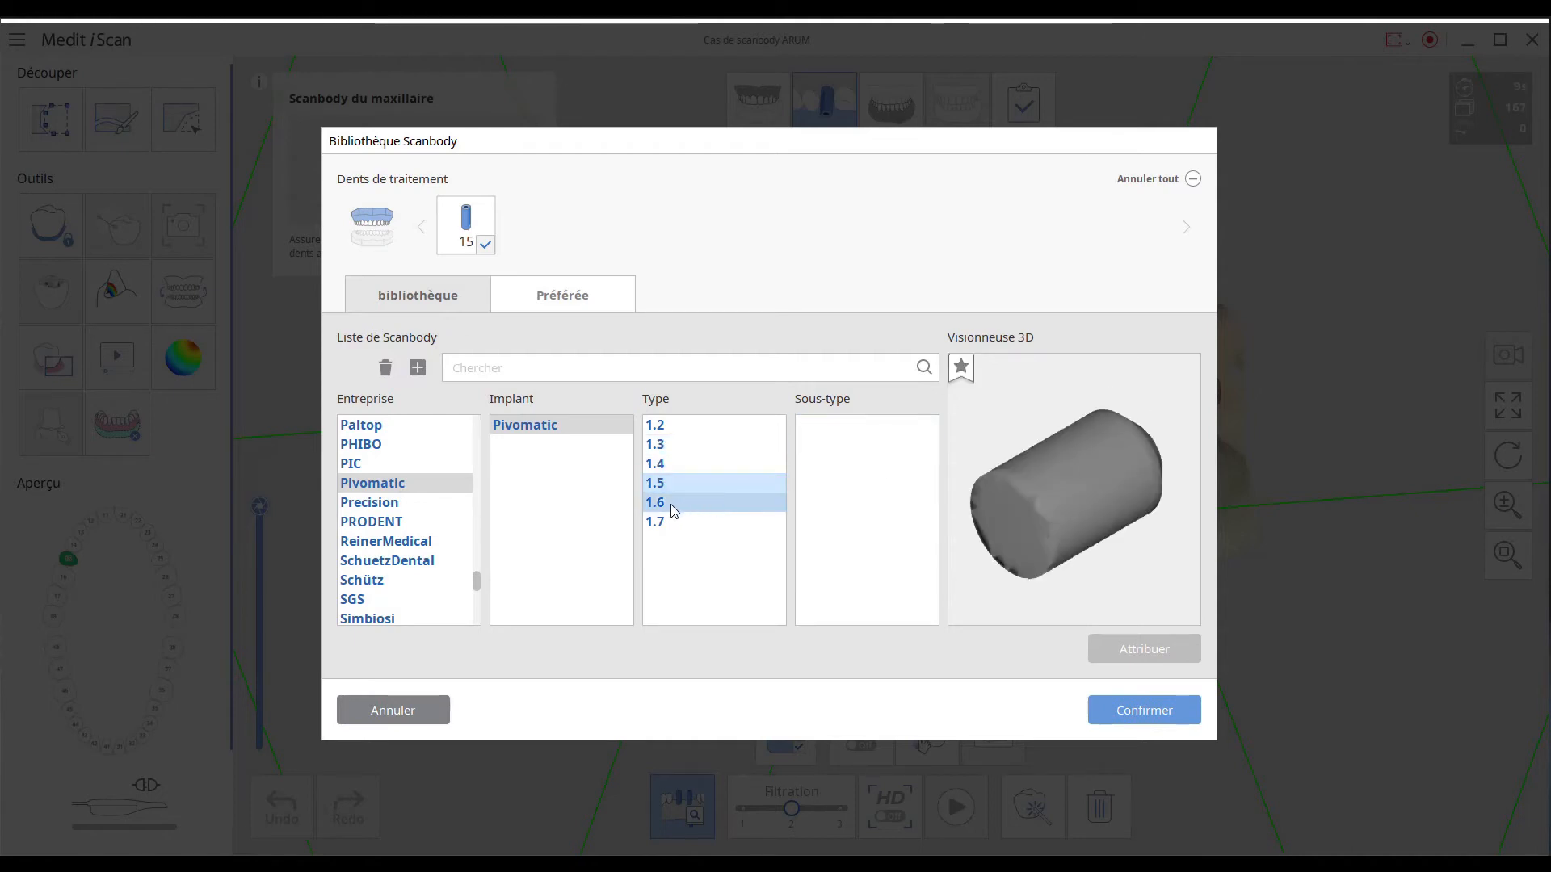
left_click(670, 503)
left_click(673, 484)
left_click_drag(1028, 446, 1055, 481)
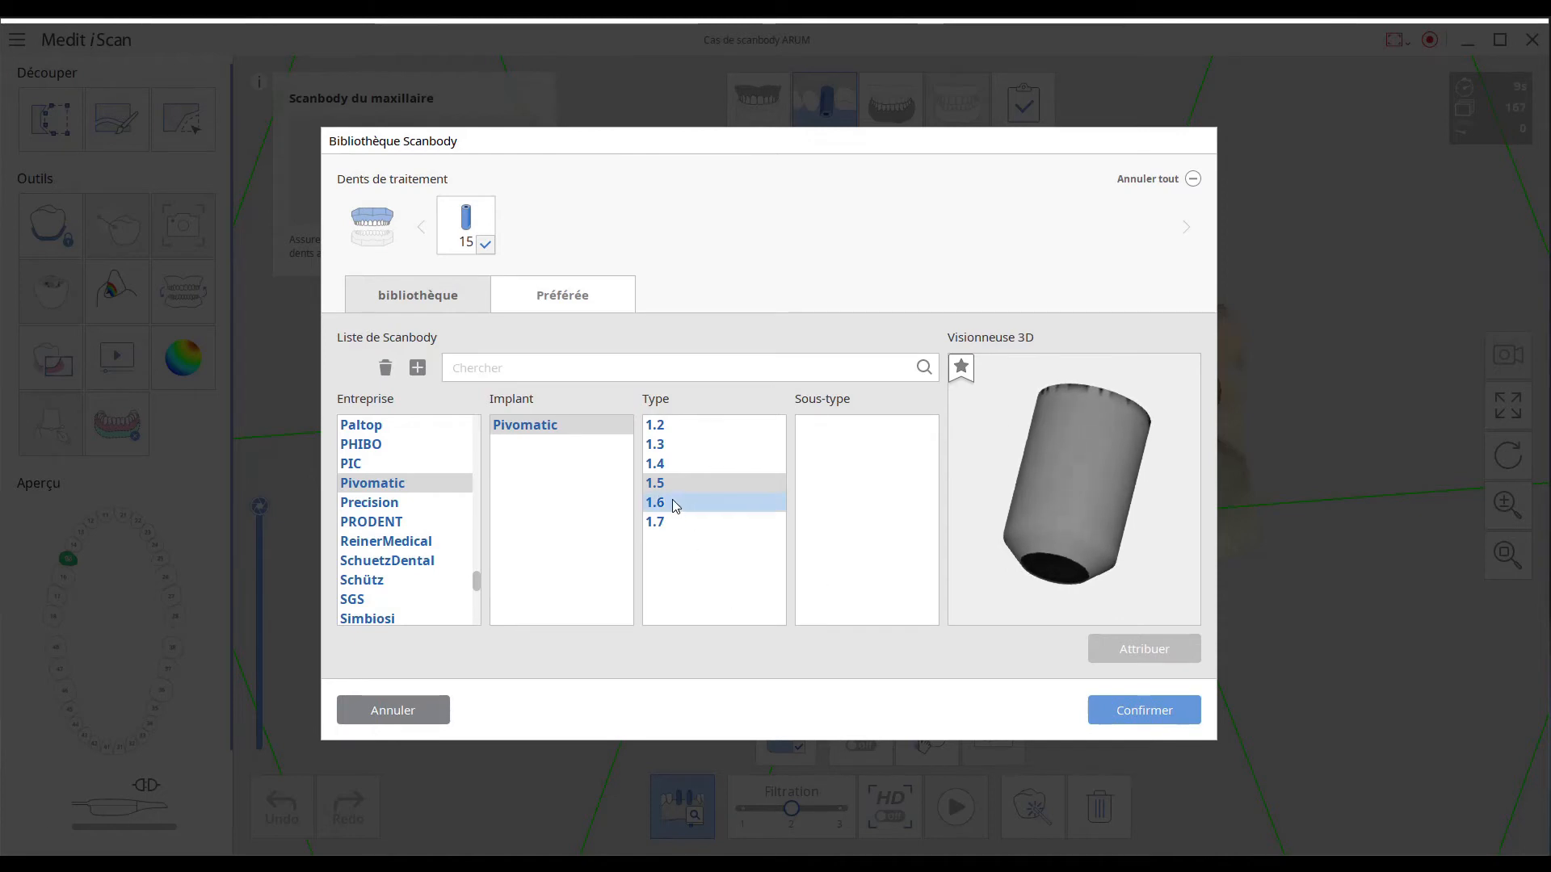
Compare the Pivomatic 1.7, 1.2 and 1.3 scanbody types and their subtypes in the 3D viewer
left_click(685, 520)
left_click(832, 426)
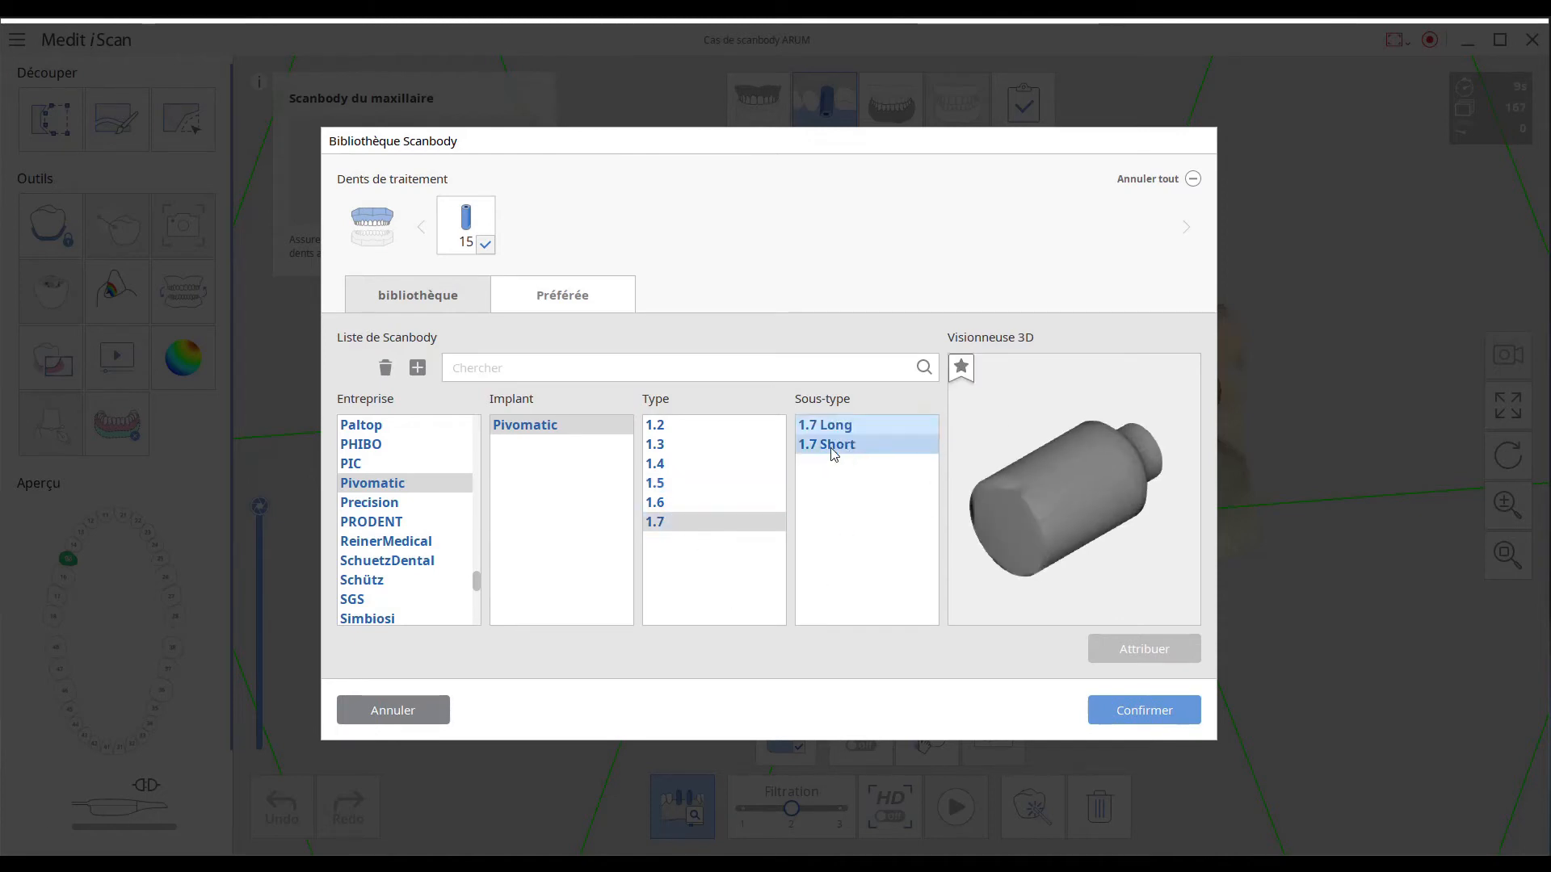
left_click(685, 428)
left_click(848, 445)
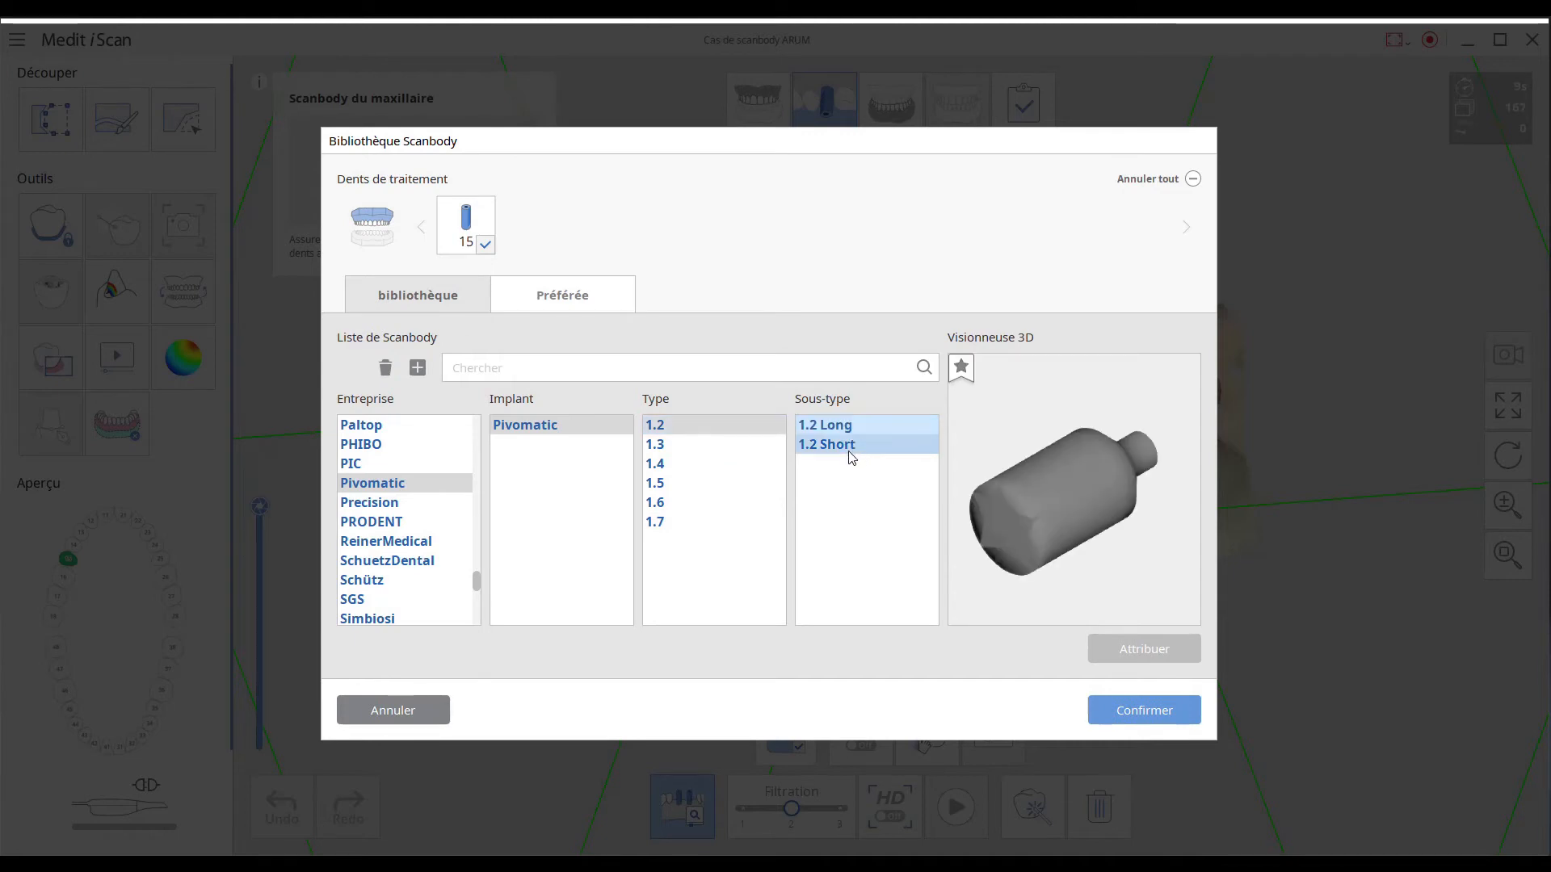
left_click(690, 444)
left_click(835, 426)
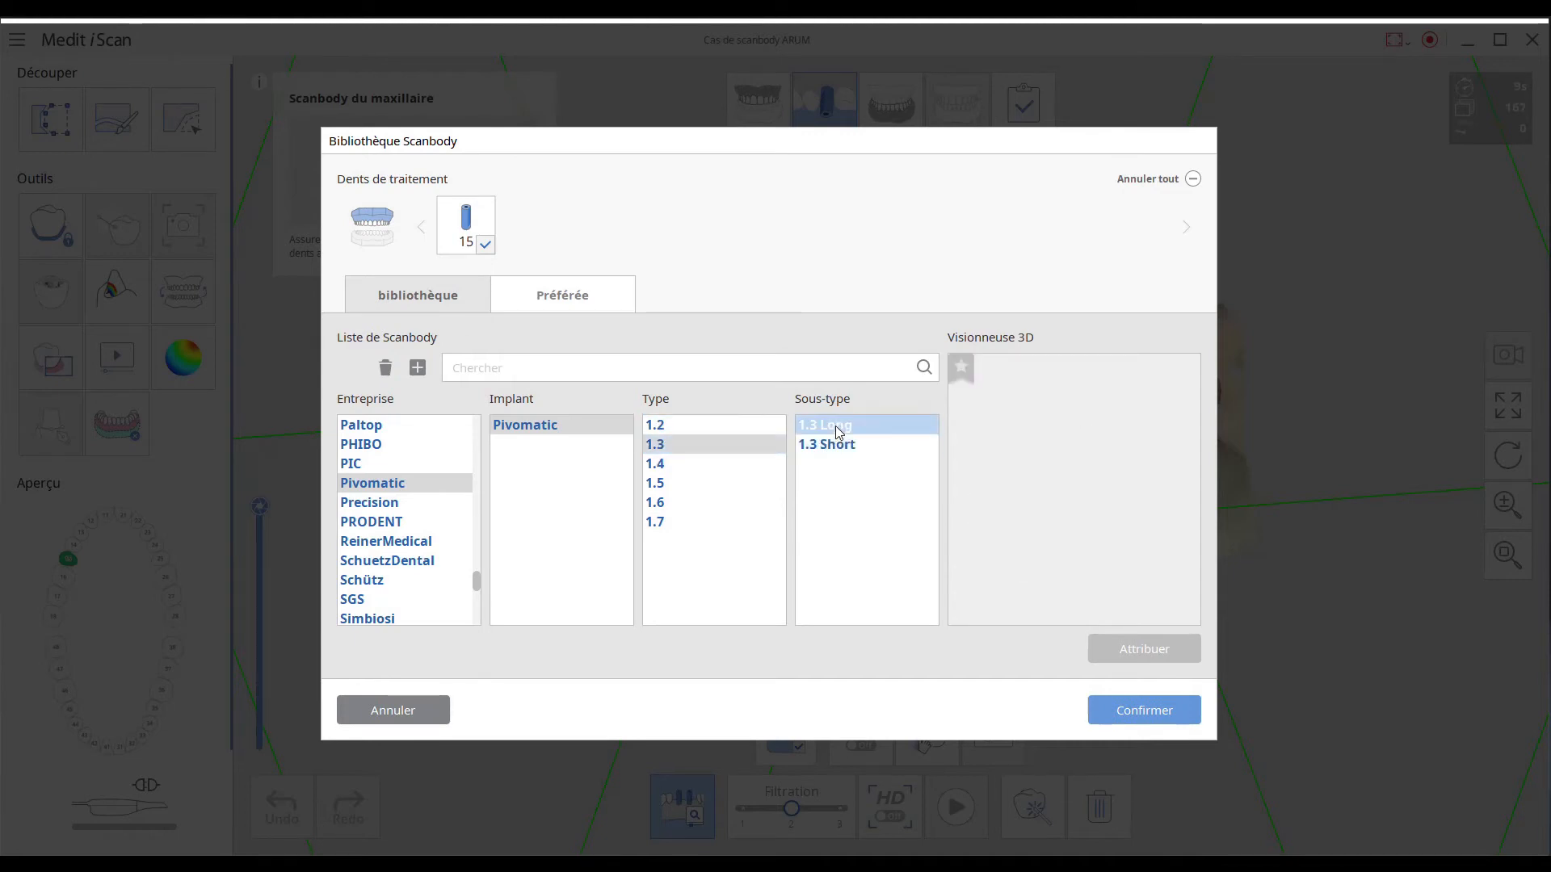
left_click(754, 446)
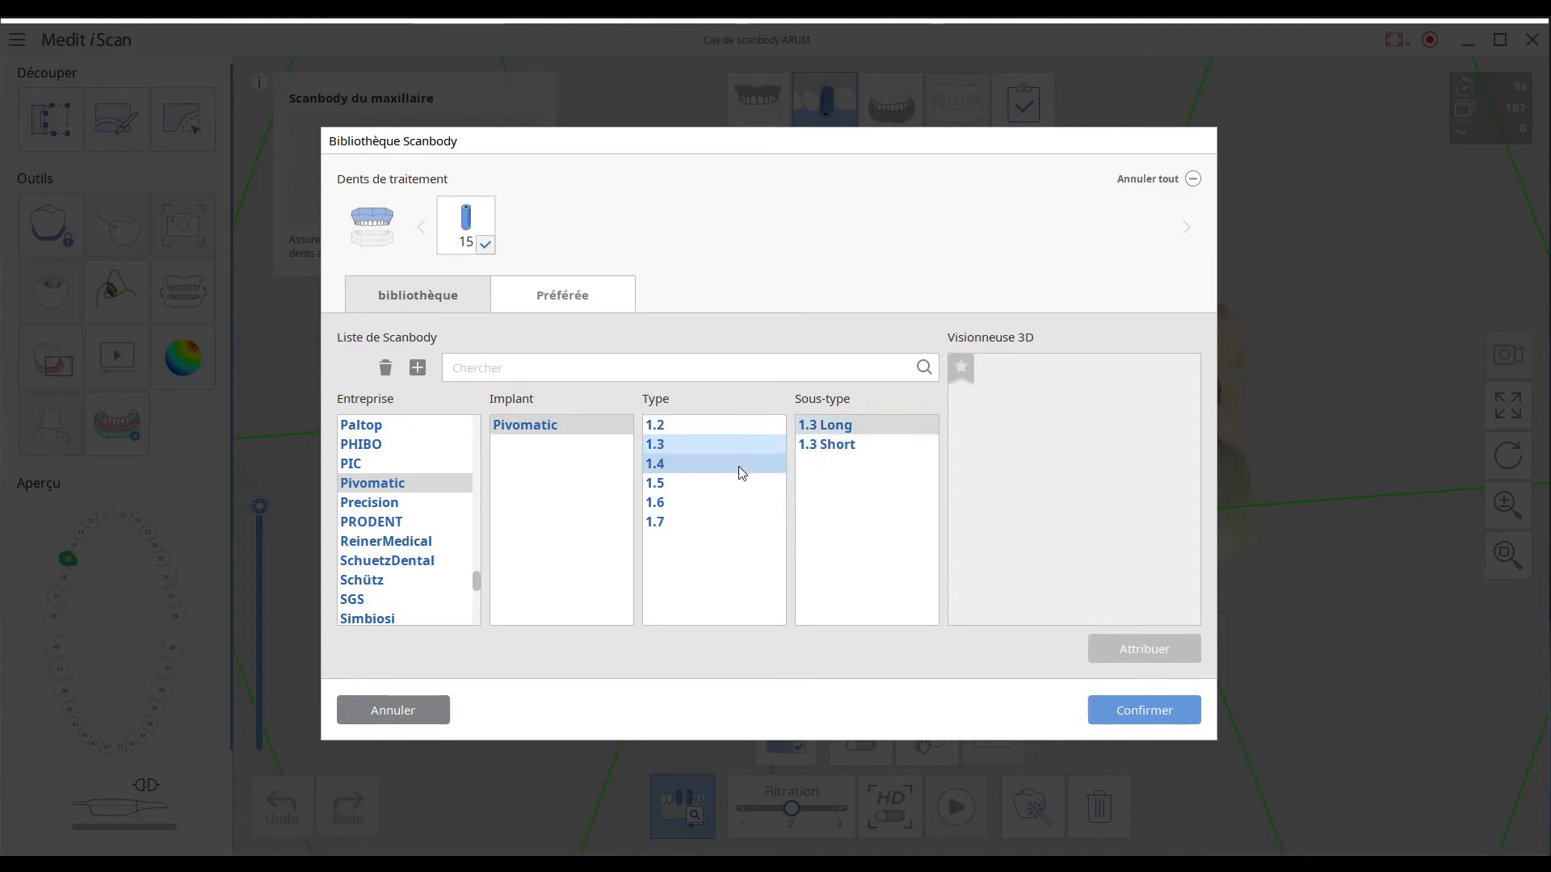
Assign the Pivomatic 1.4 Long scanbody to tooth 15, replacing its previous library, and confirm the library selection
left_click(741, 464)
left_click(840, 426)
left_click_drag(1048, 491, 1072, 466)
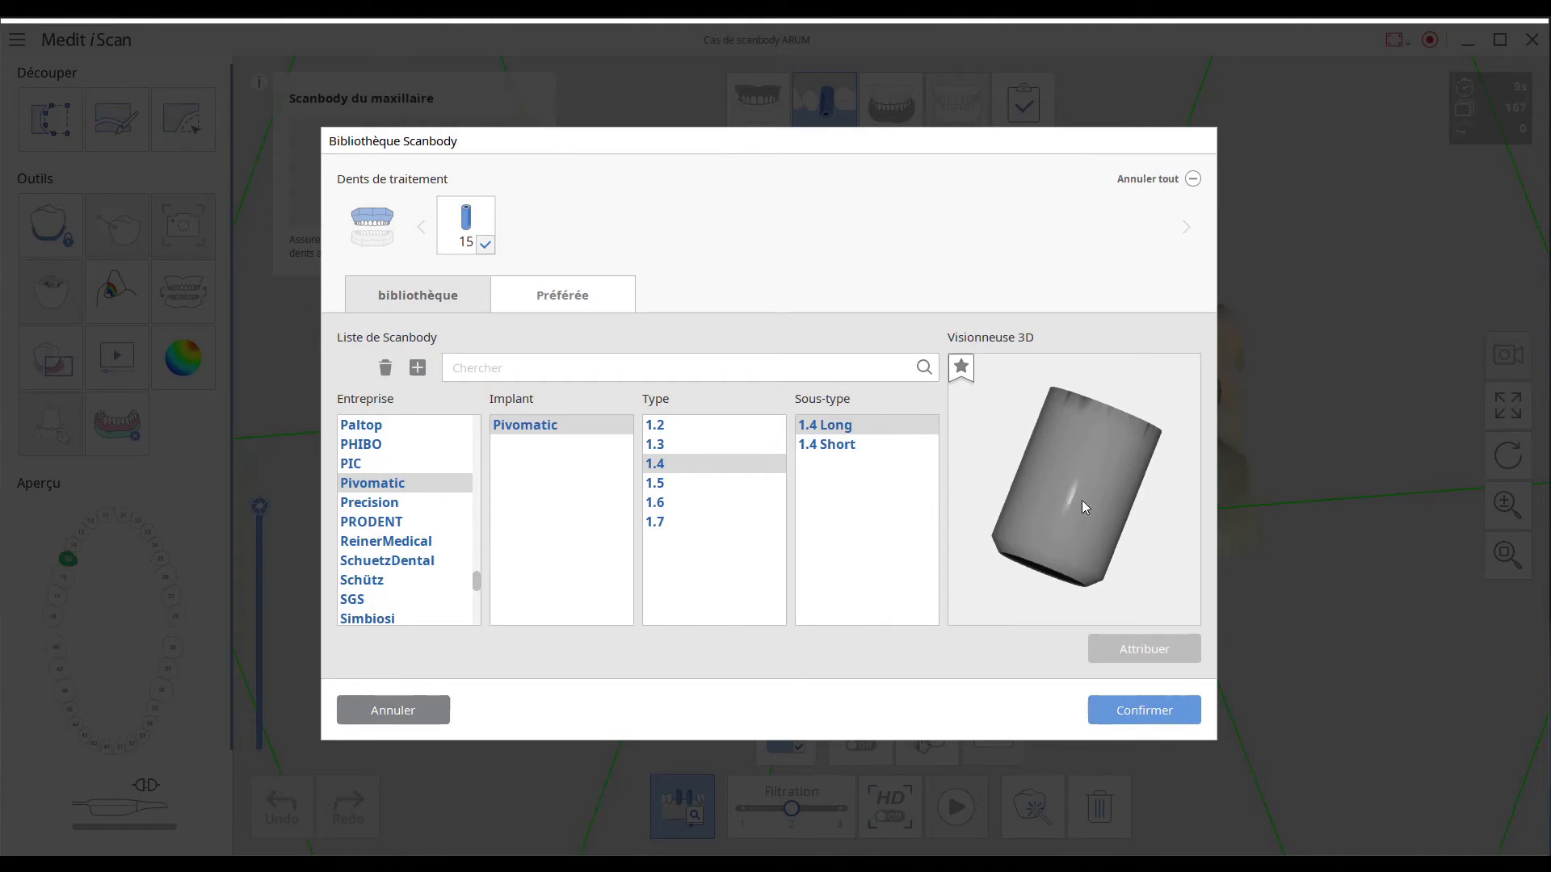
left_click(473, 227)
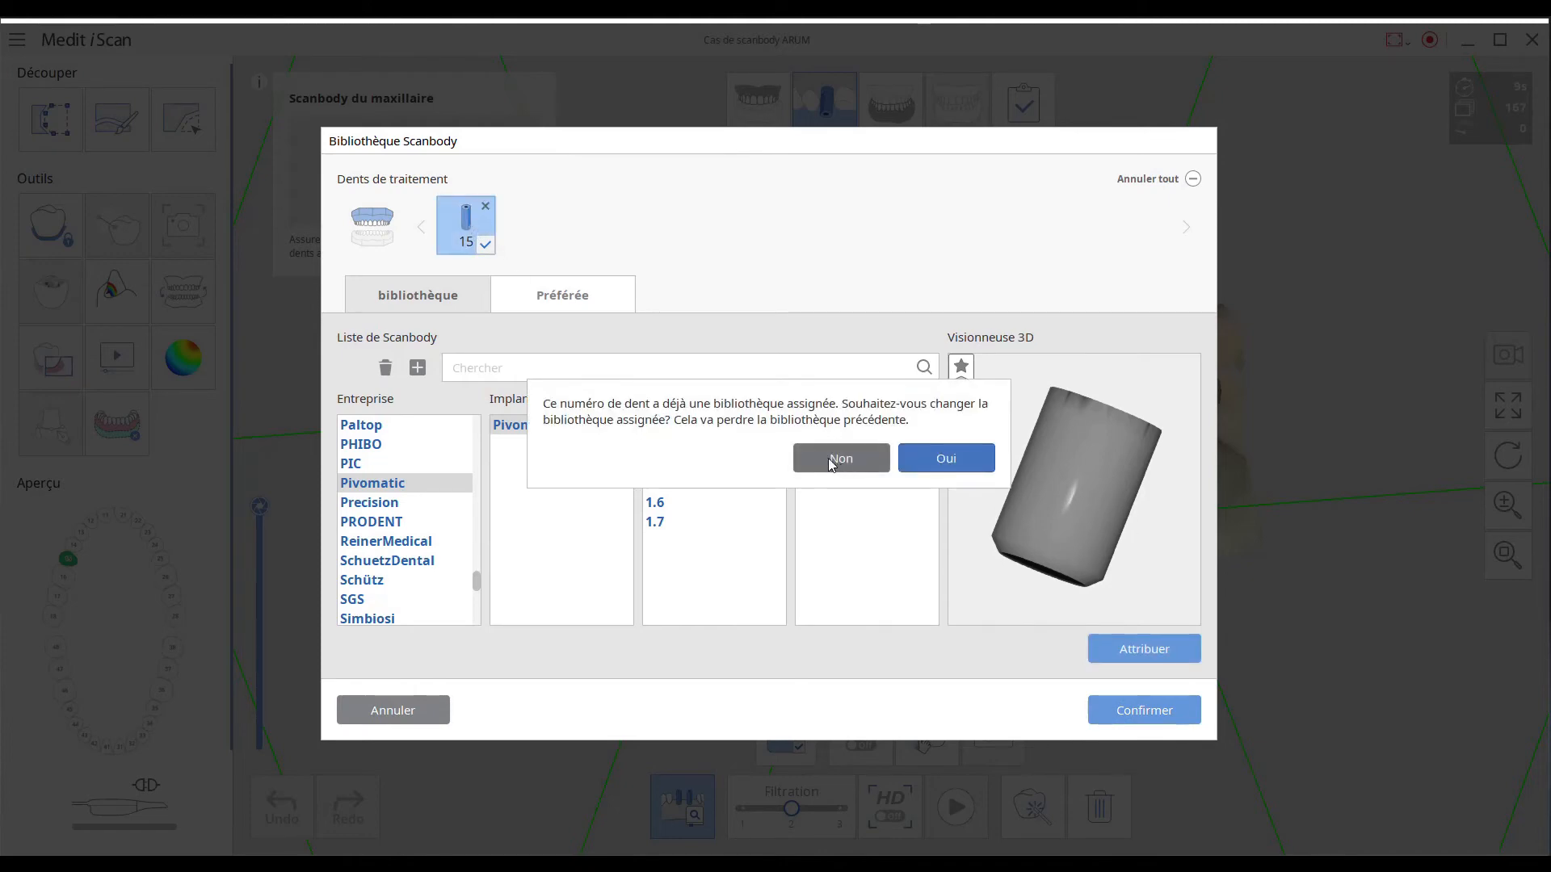
left_click(936, 466)
left_click(1139, 650)
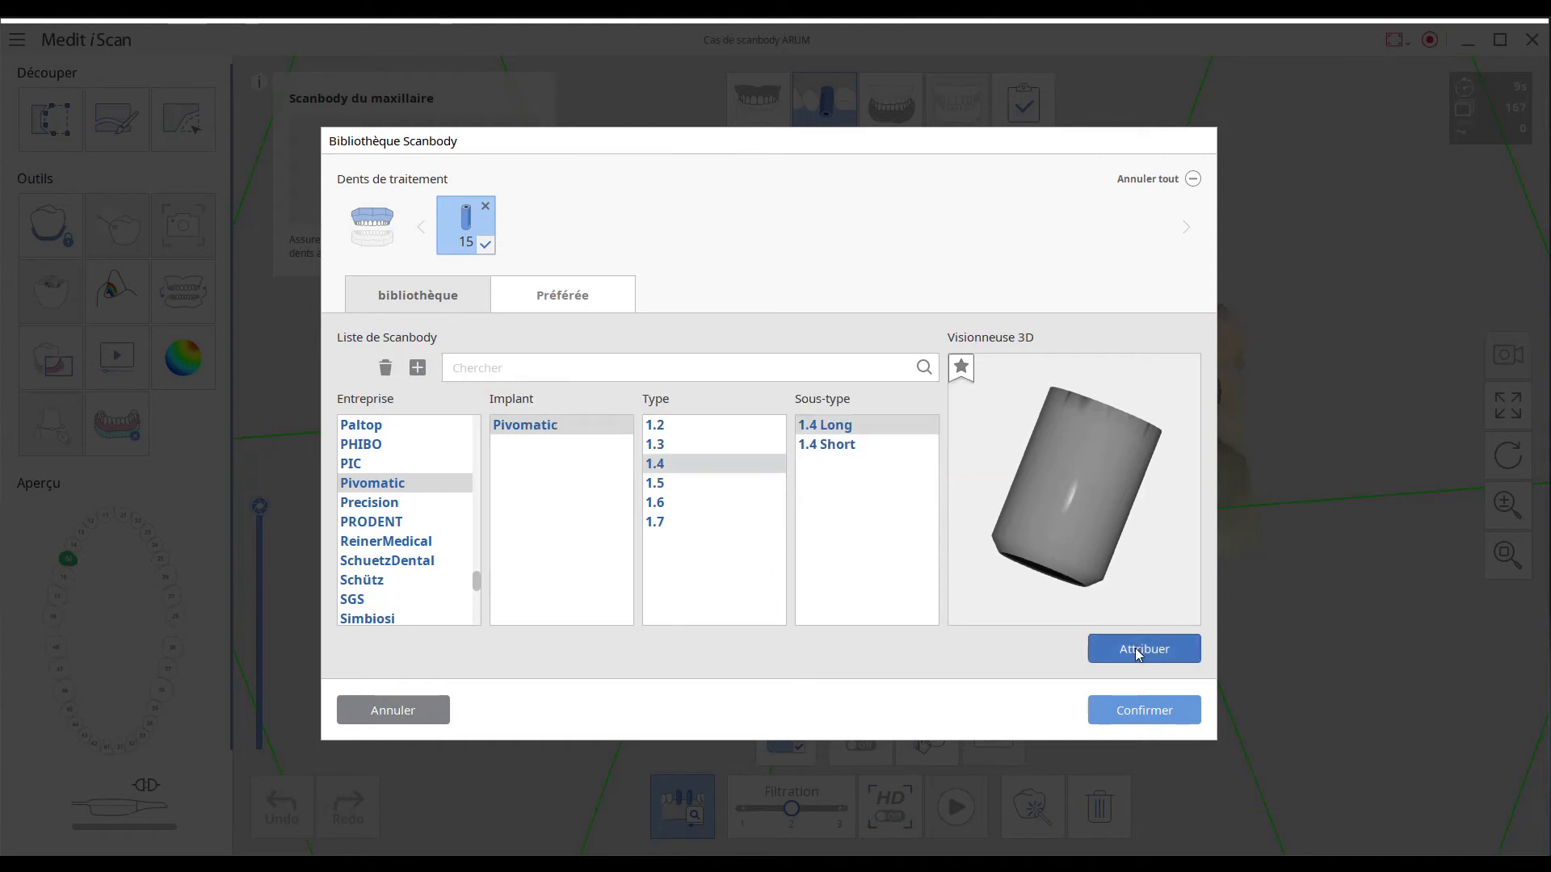
left_click(1137, 711)
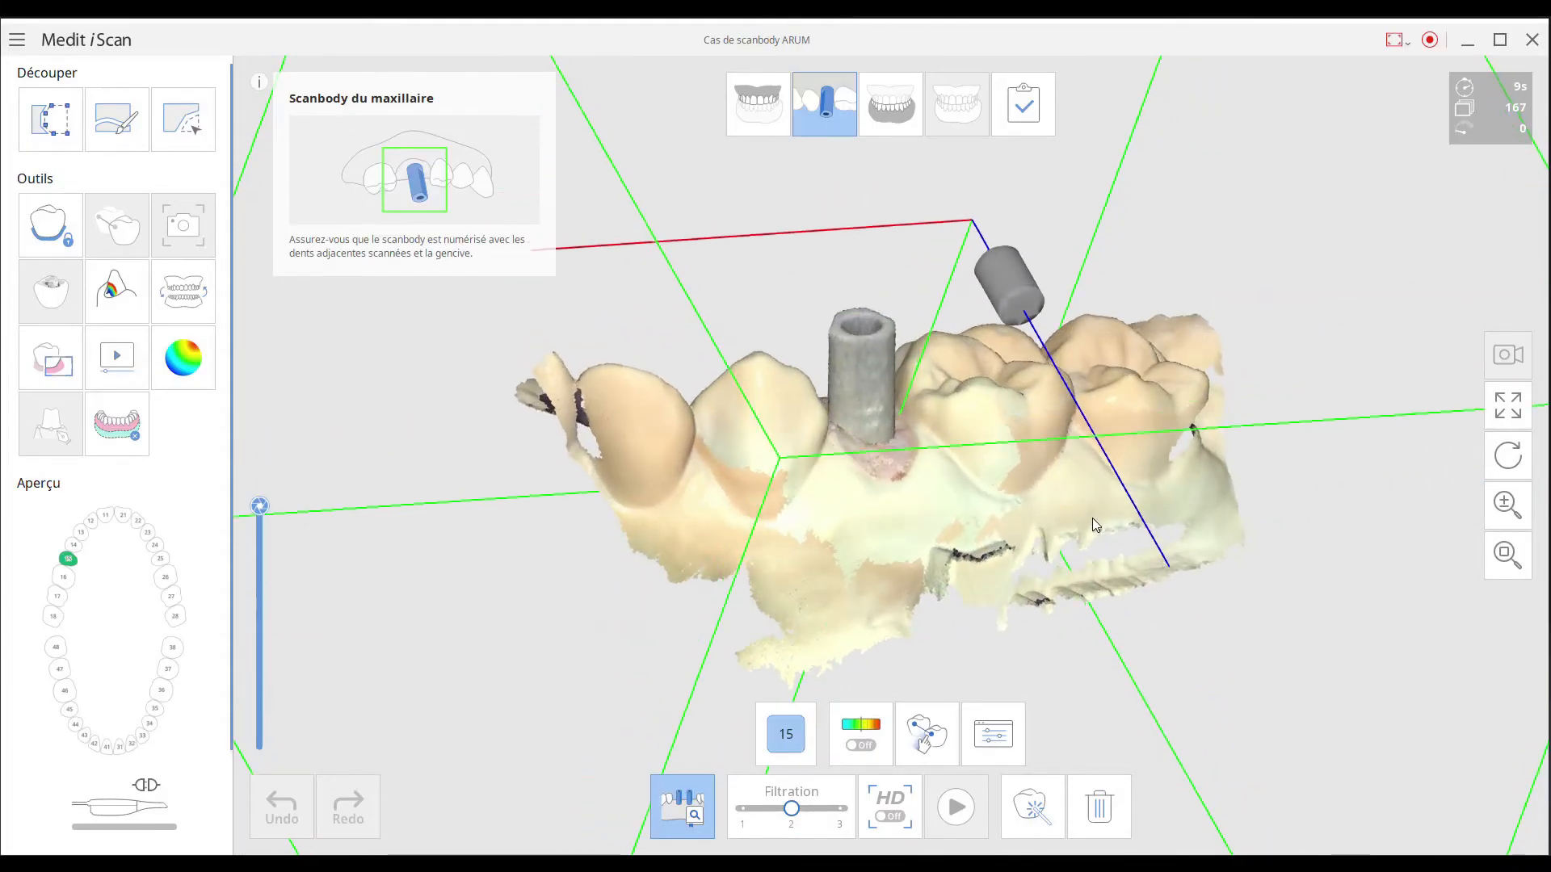
Try to align the library scanbody with the scanned scanbody on tooth 15 using one matching point on each
right_click_drag(1043, 336, 1110, 404)
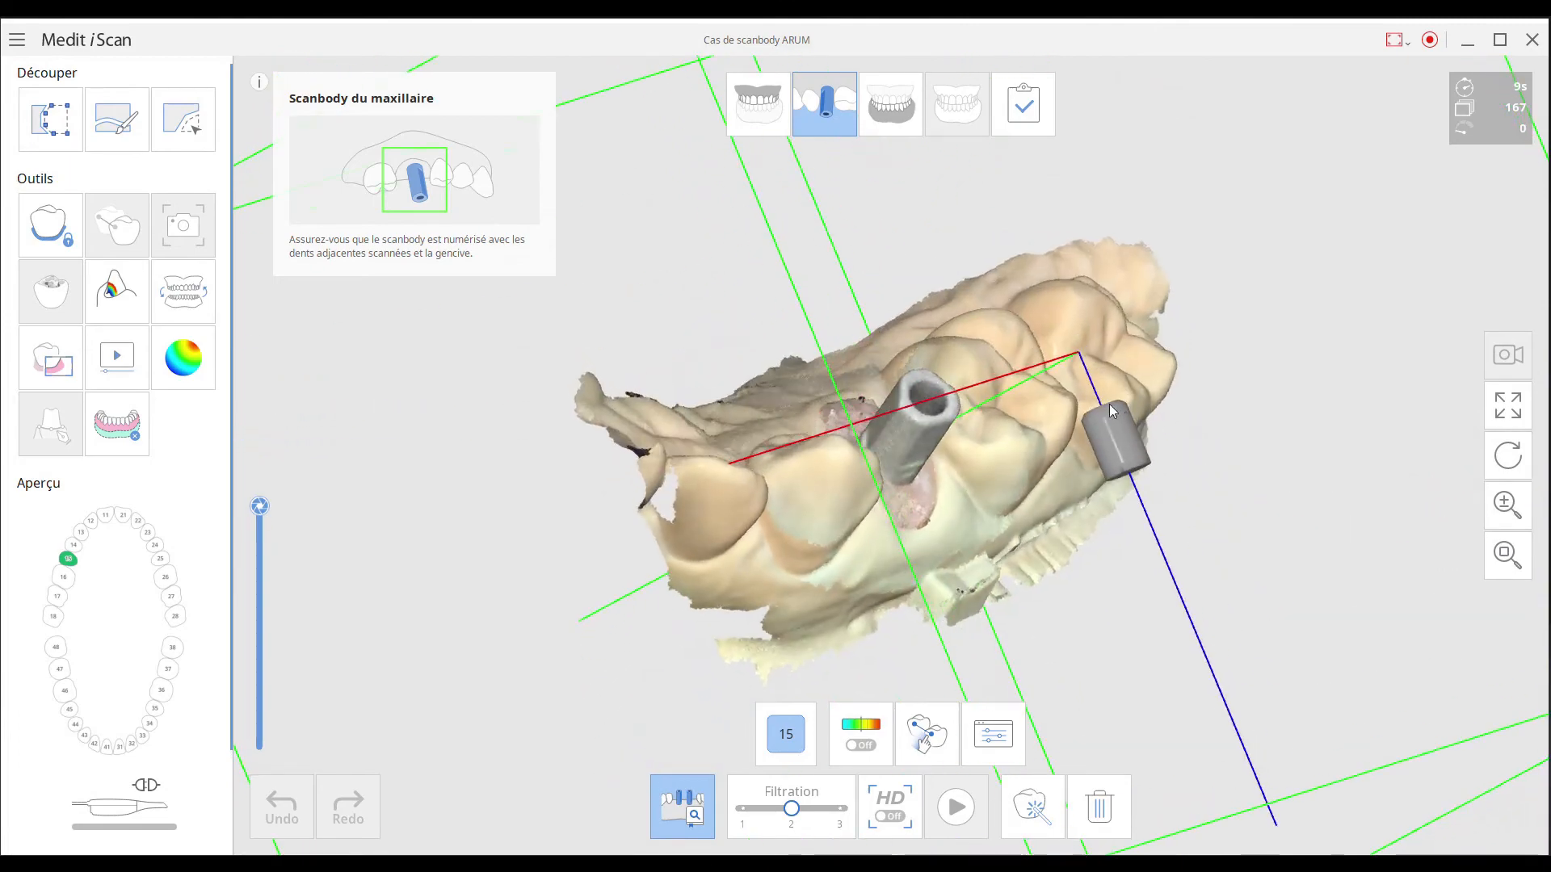
right_click_drag(996, 551, 976, 493)
left_click(927, 738)
right_click_drag(926, 660, 980, 170)
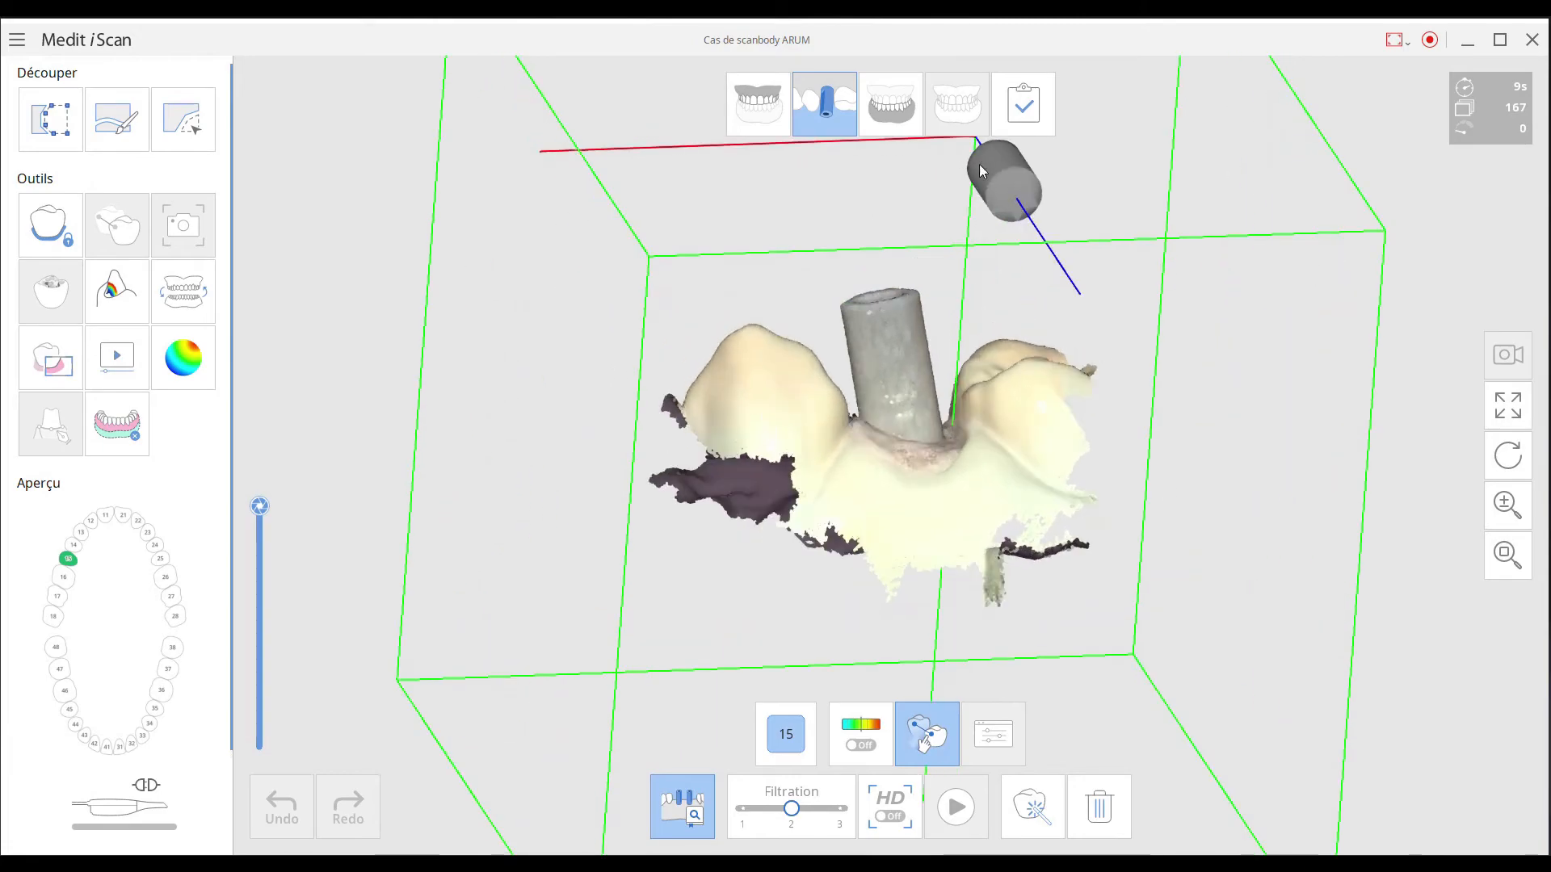
left_click(984, 165)
left_click(884, 336)
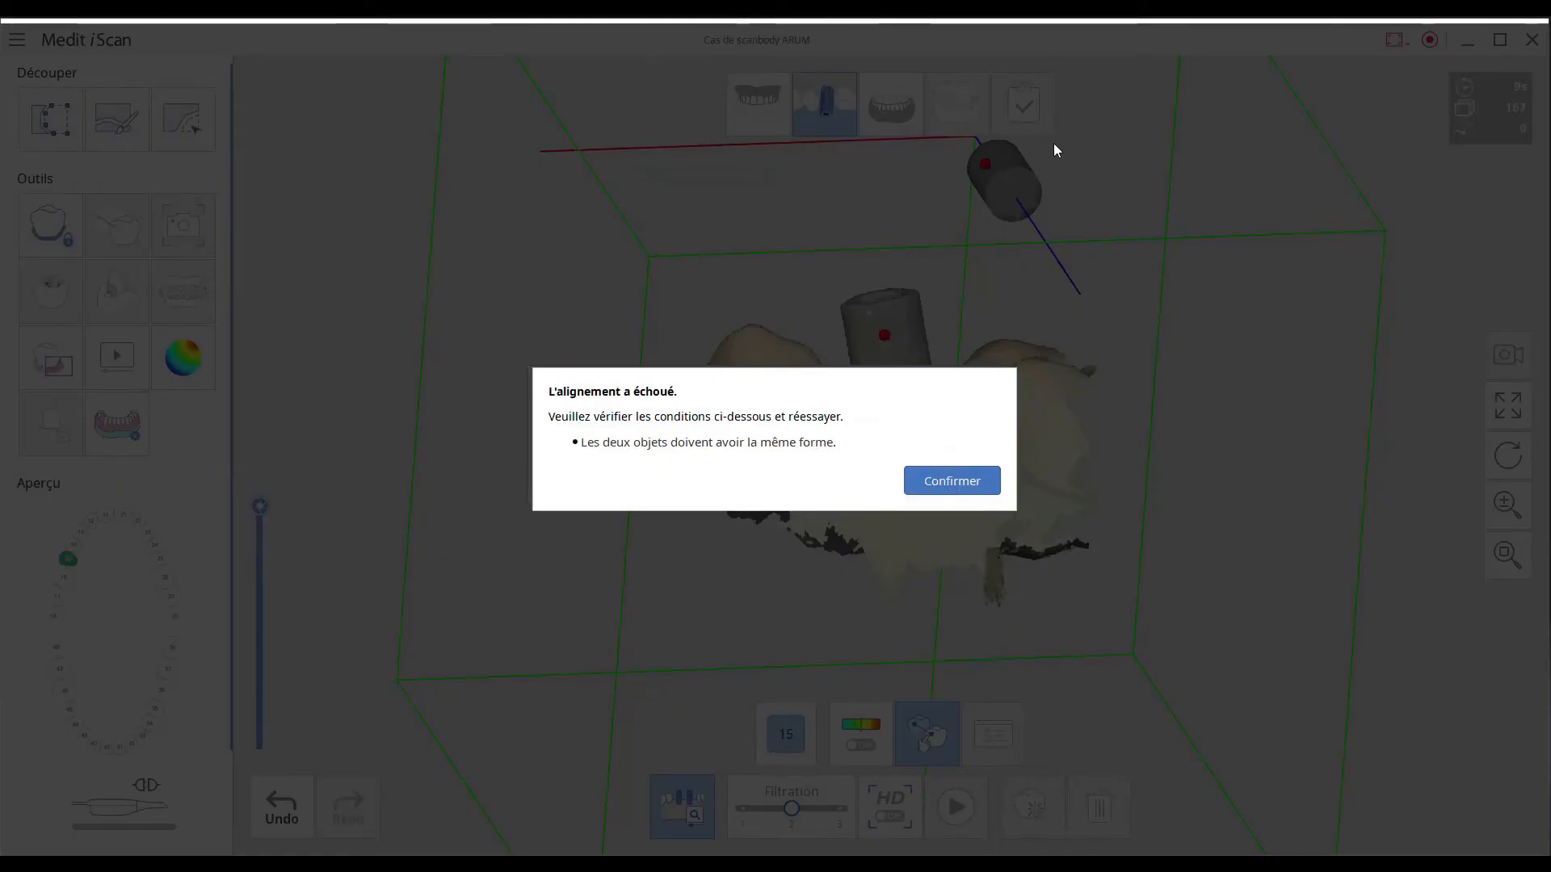
left_click(976, 482)
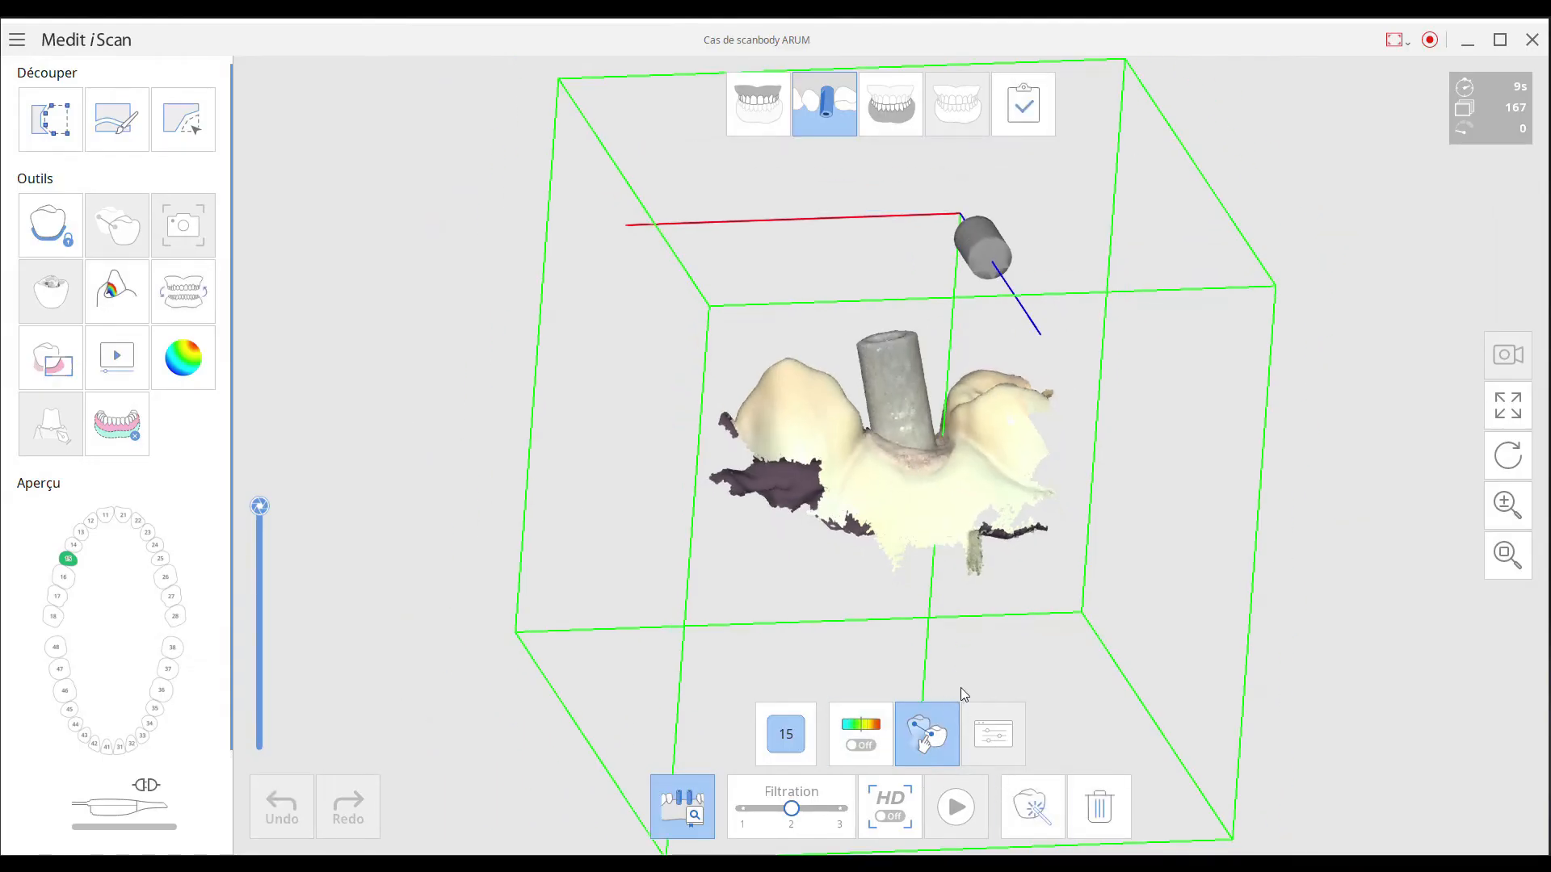
left_click(930, 736)
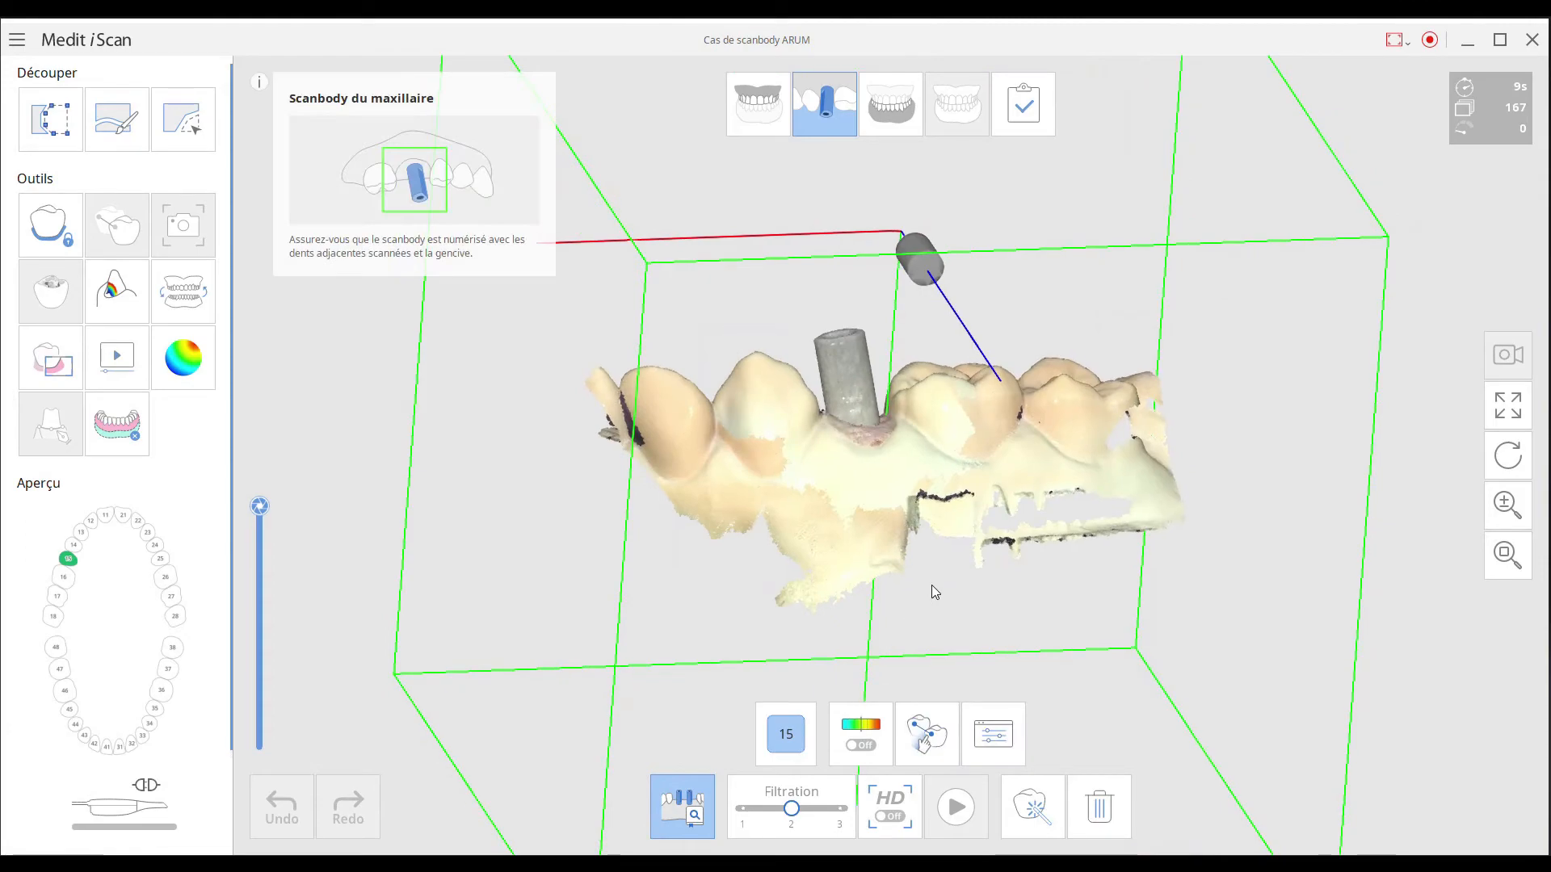
Add the Anthogyr_Labside_SA folder from ANTH_Anthogyr-DentalCAD-libraries-exocad's implant directory on the desktop to the scanbody library
left_click(993, 751)
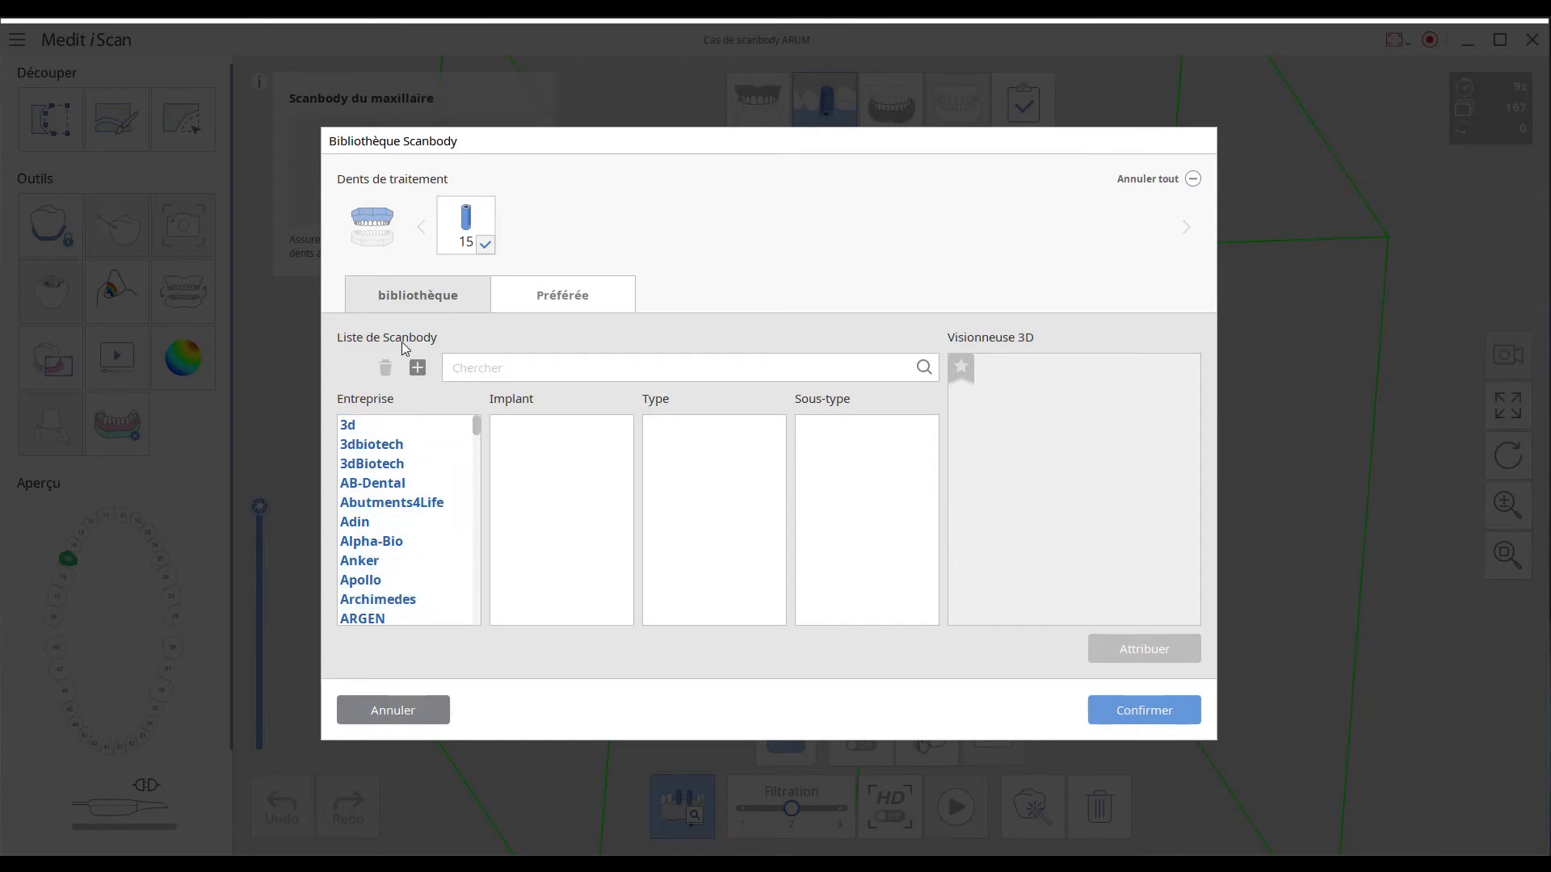
left_click(416, 367)
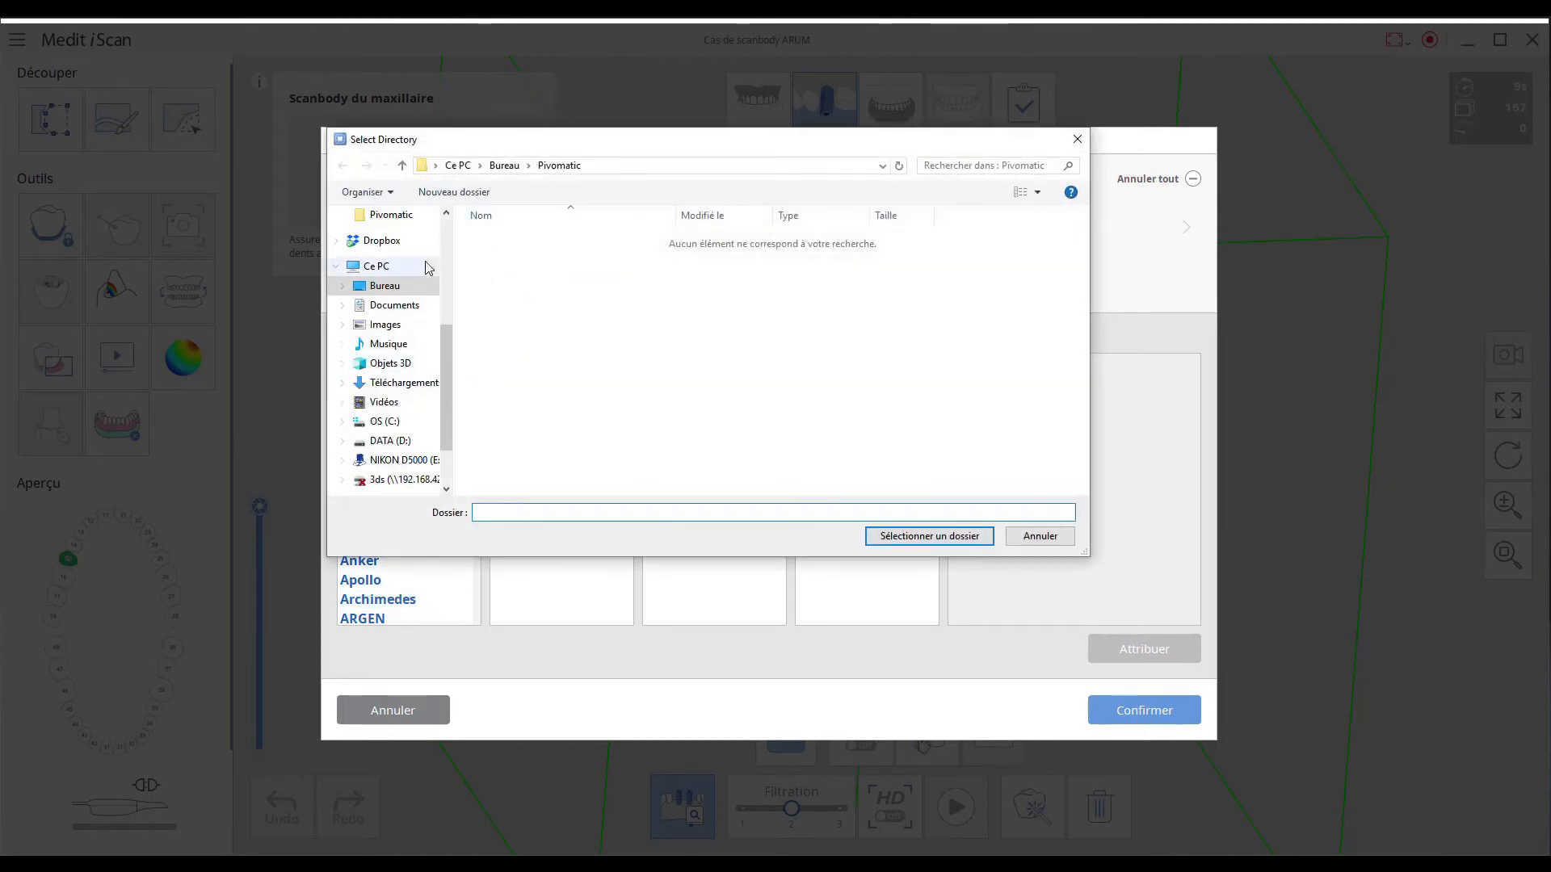
left_click(385, 286)
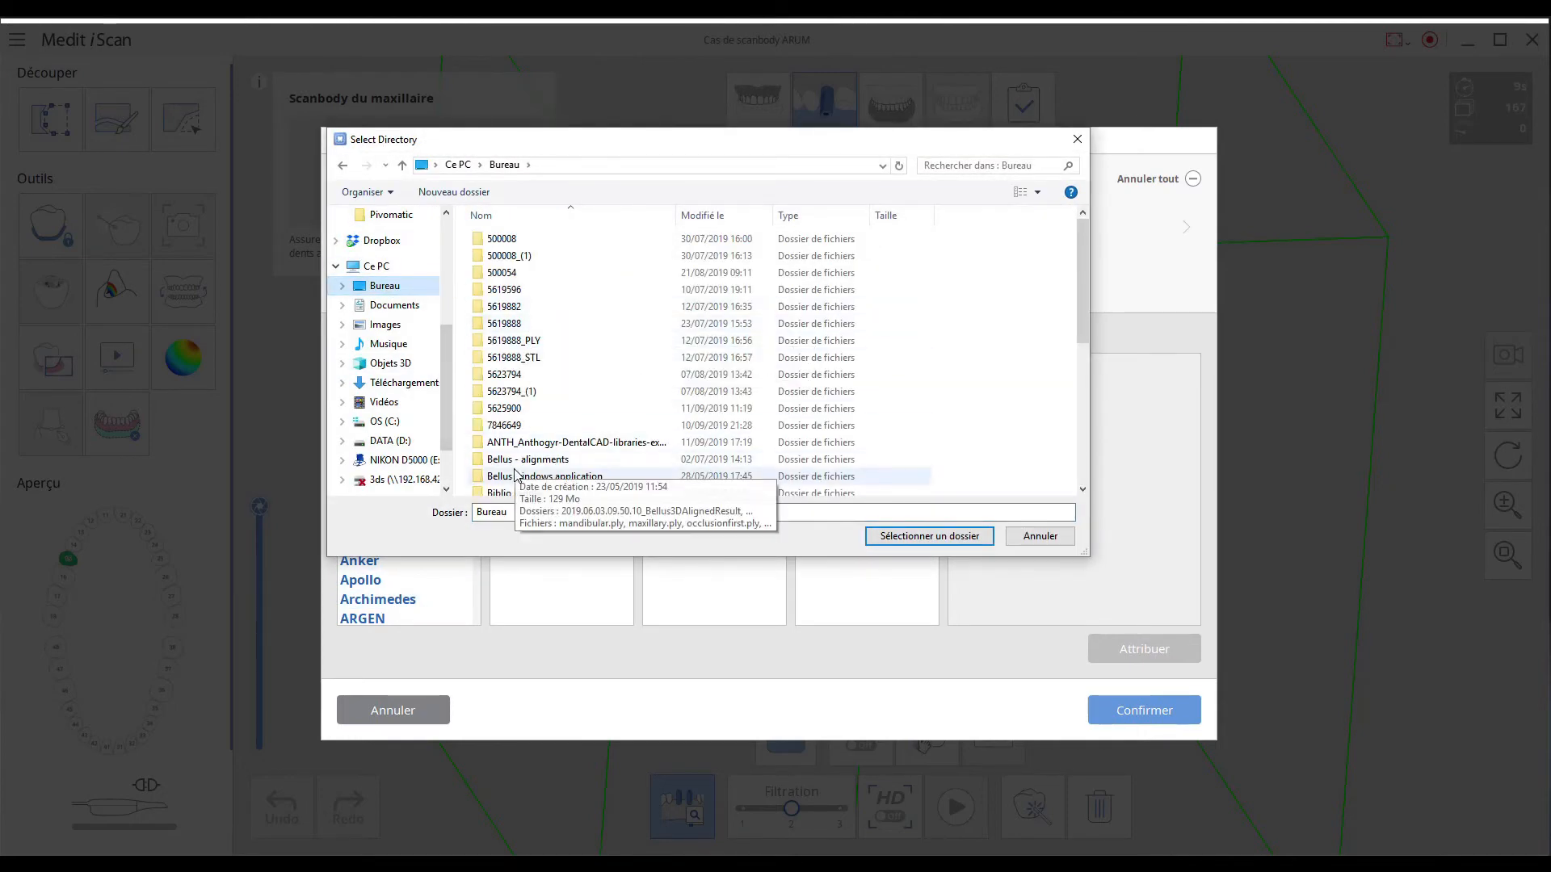
scroll(500, 453, "down", 5)
scroll(524, 414, "up", 2)
double_click(533, 285)
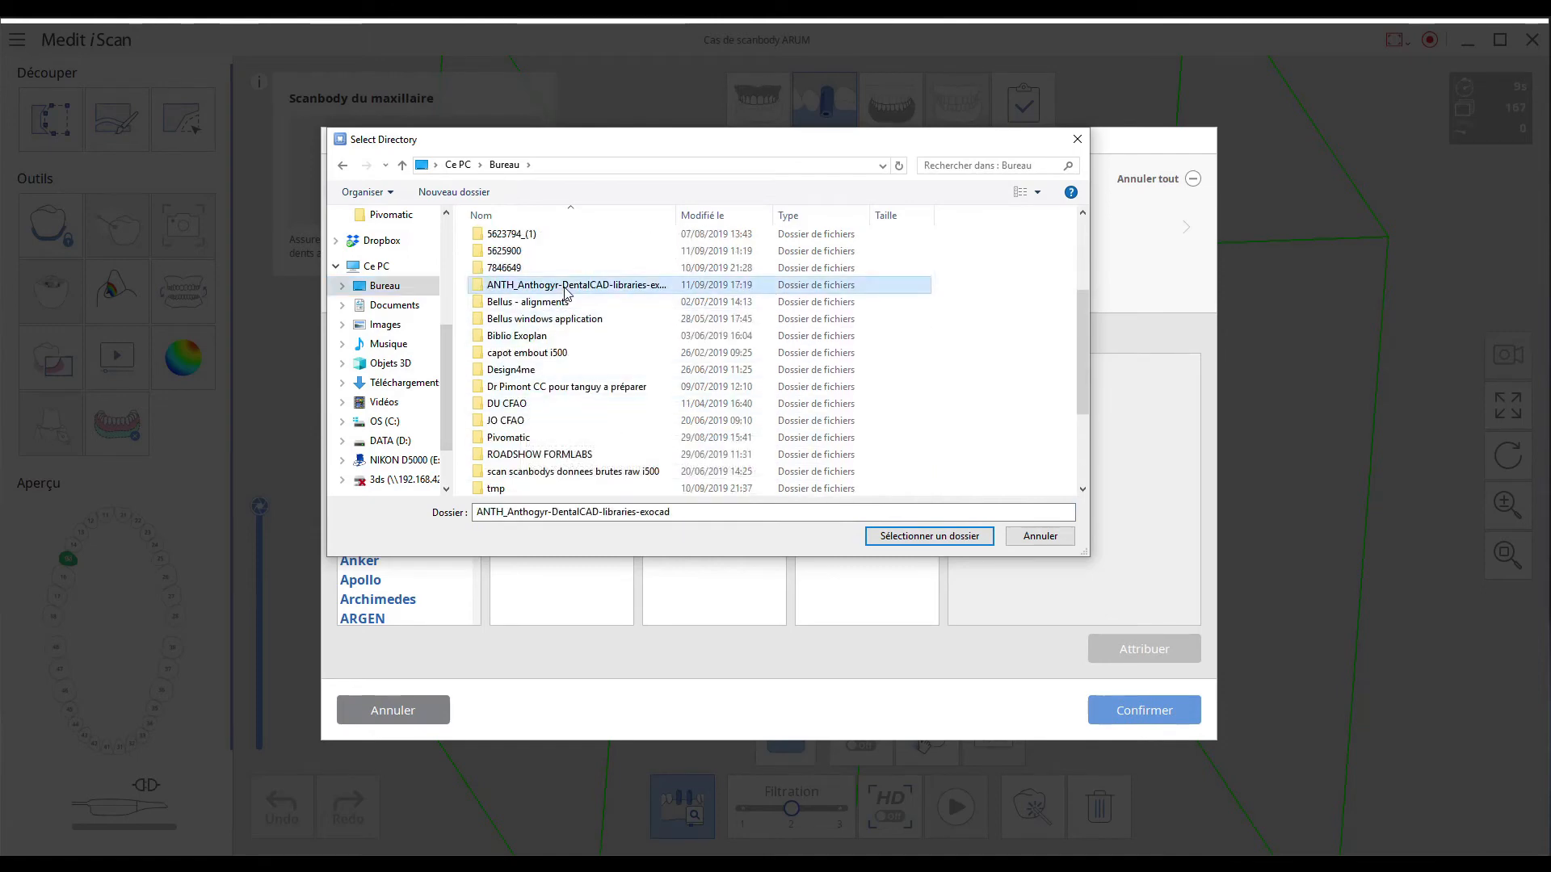
left_click(506, 242)
double_click(508, 242)
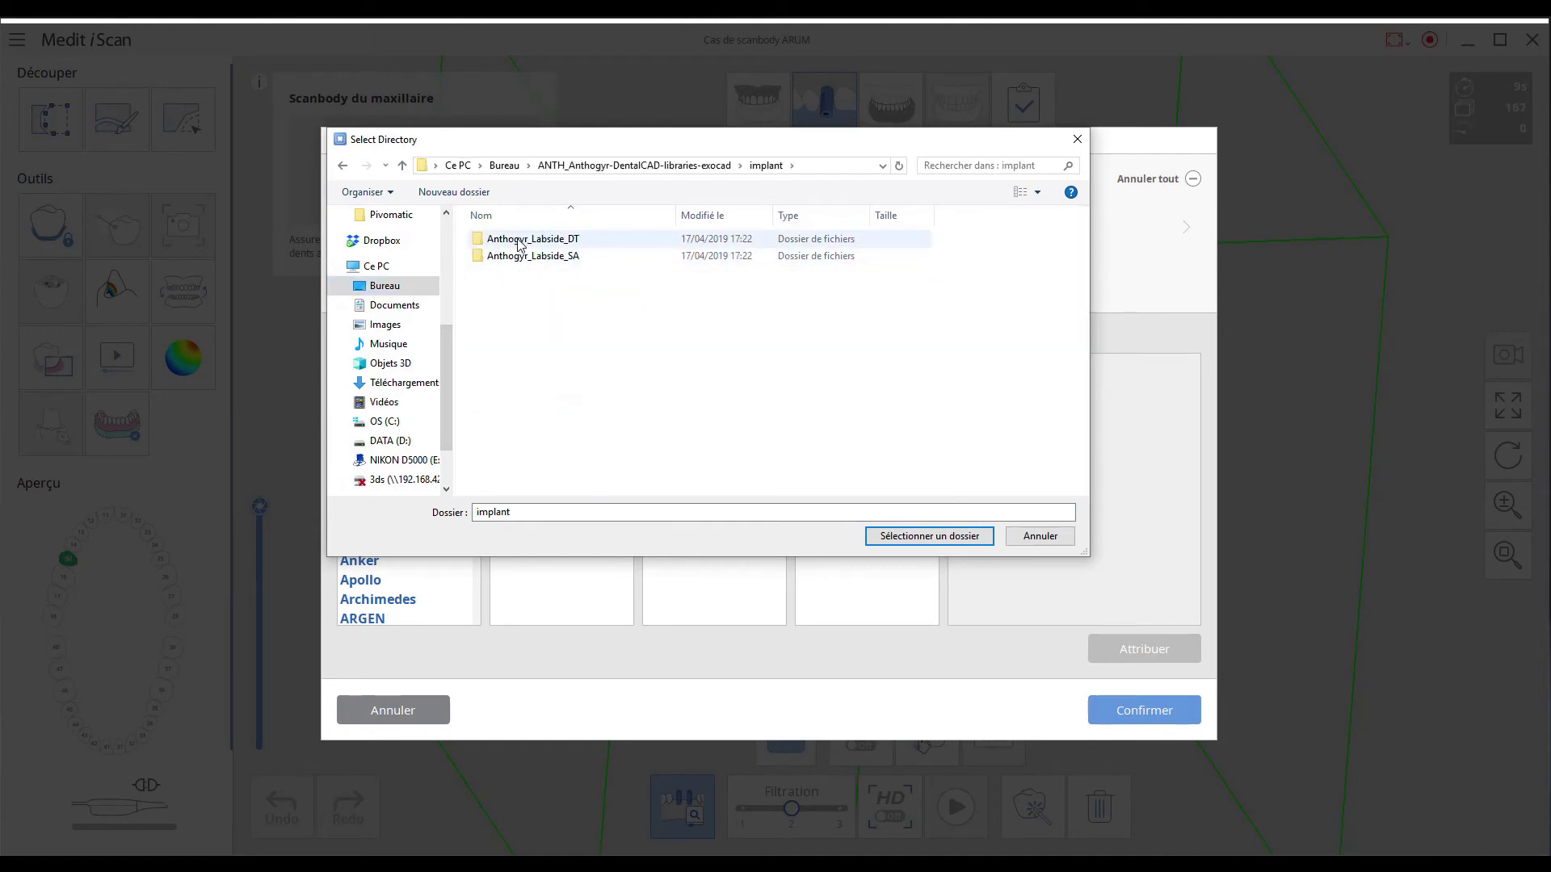
left_click(519, 241)
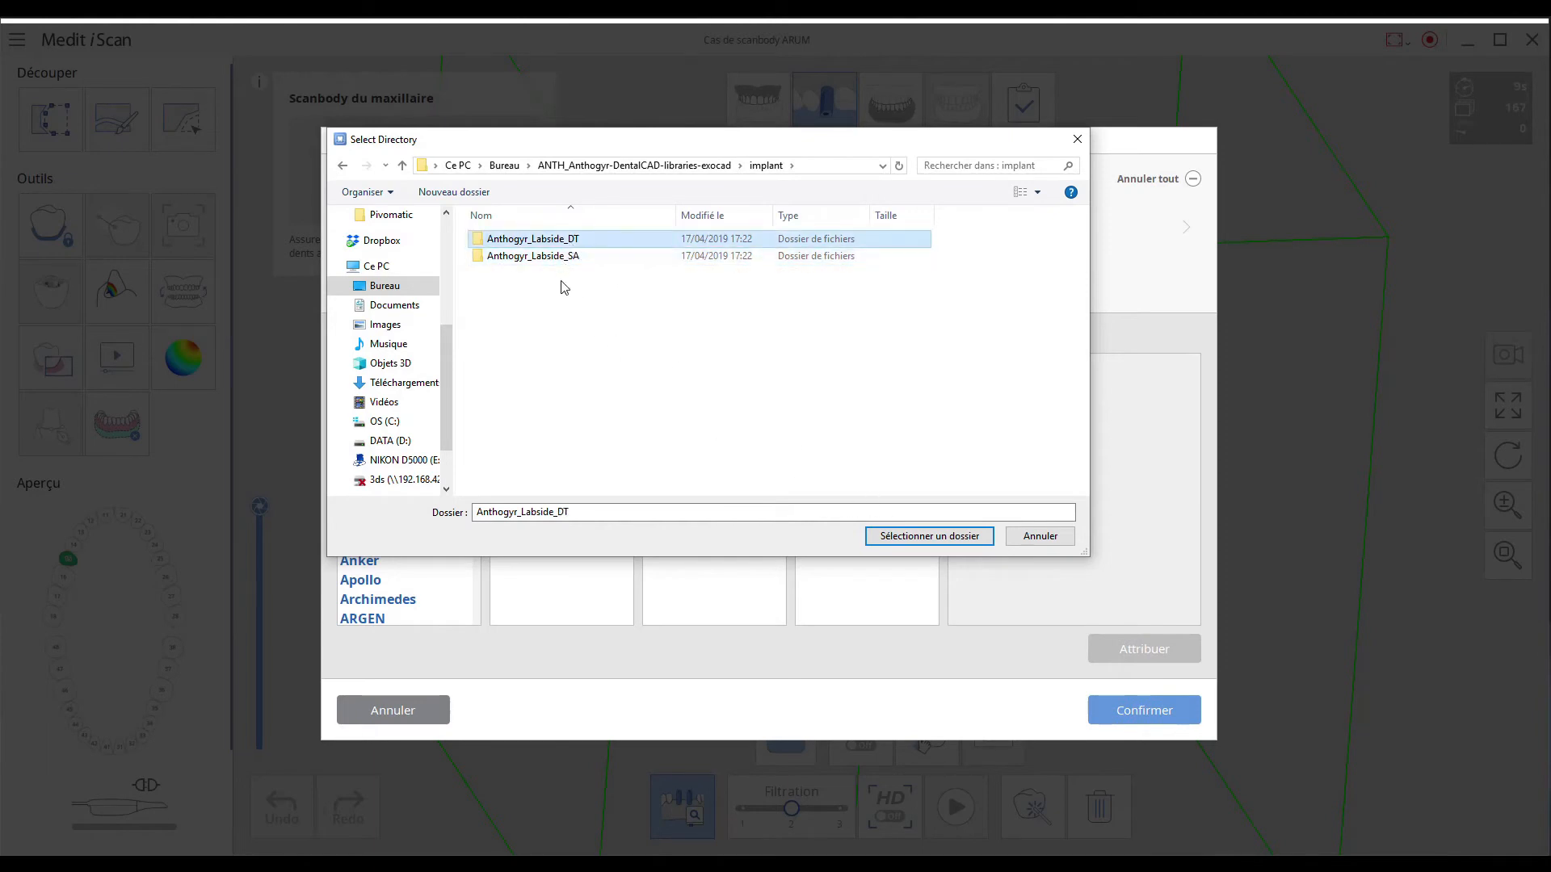
left_click(565, 257)
left_click(929, 536)
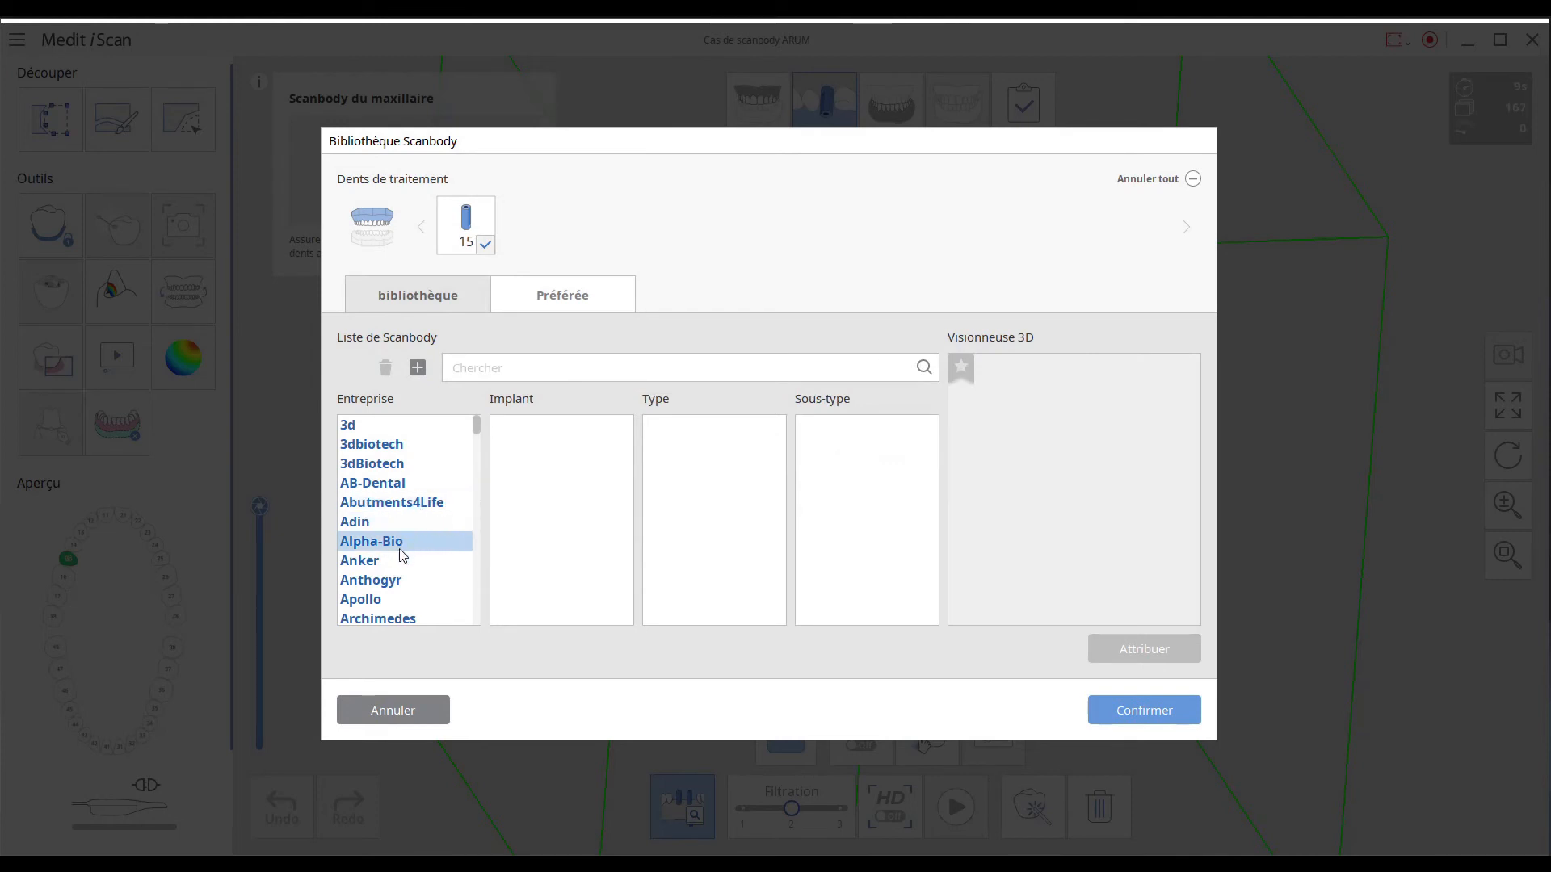
Check the Labside (SA) implant listed under the company Anthogyr in the scanbody library
left_click(391, 580)
left_click(555, 426)
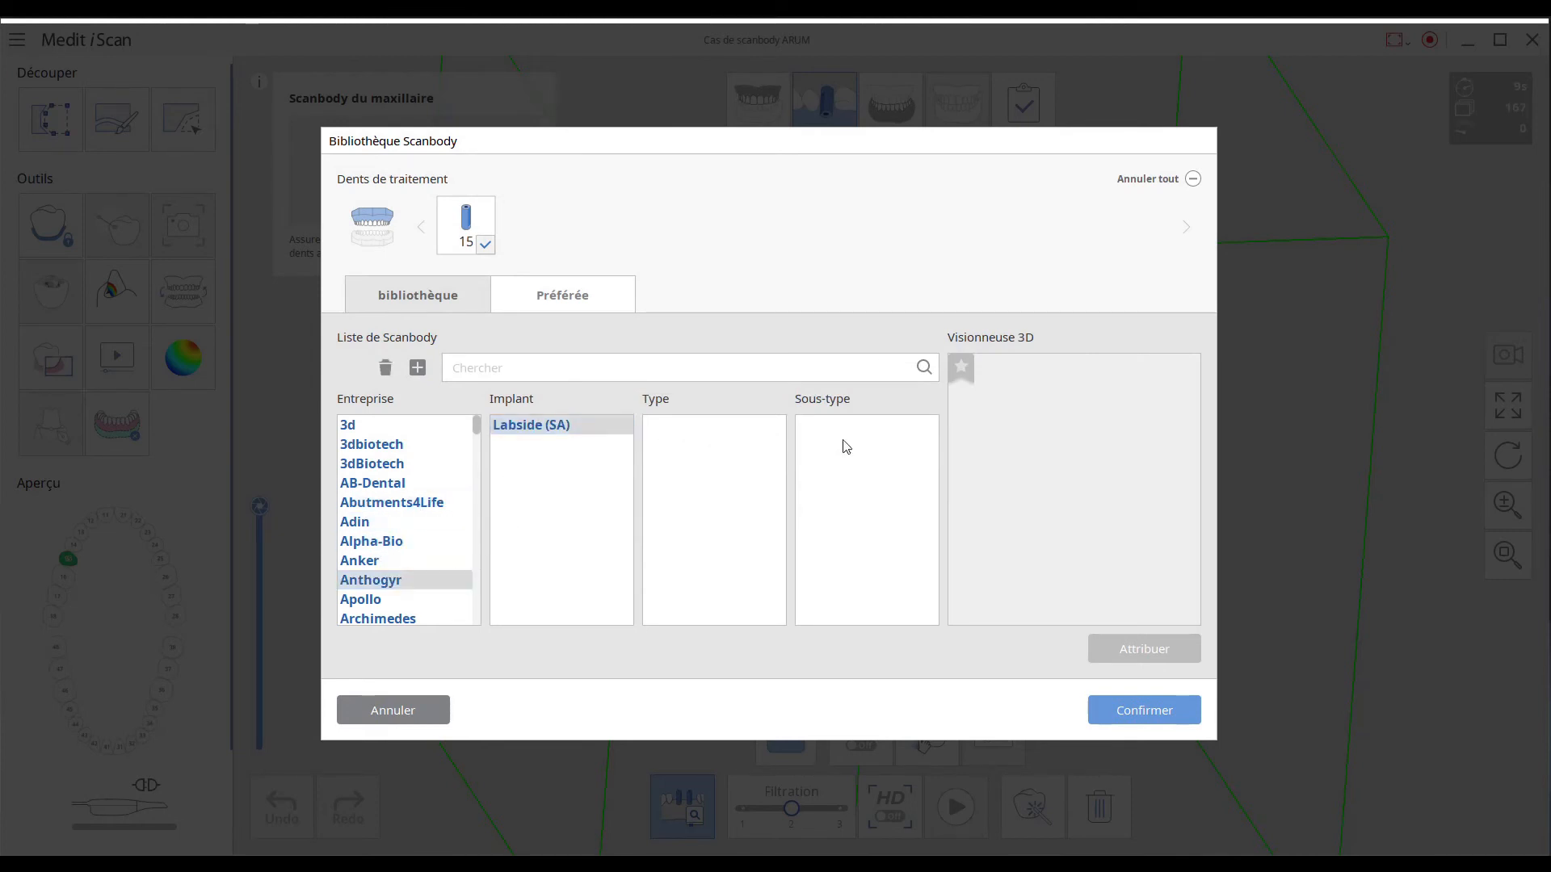
left_click(535, 428)
left_click(381, 581)
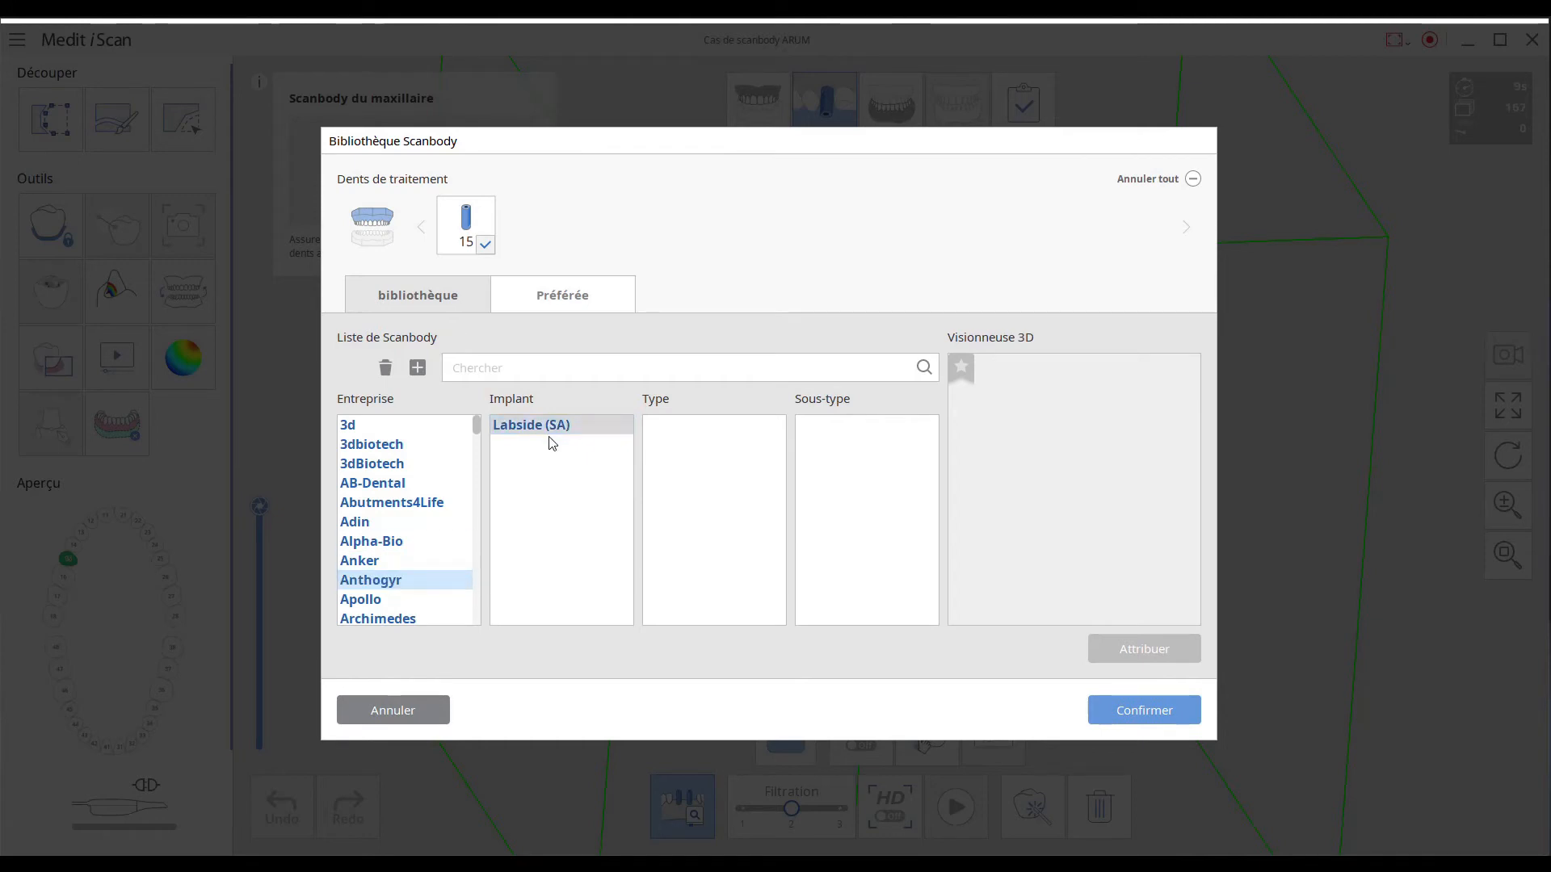
Add the Anthogyr_Labside_DT folder from the same exocad implant directory to the scanbody library
left_click(417, 368)
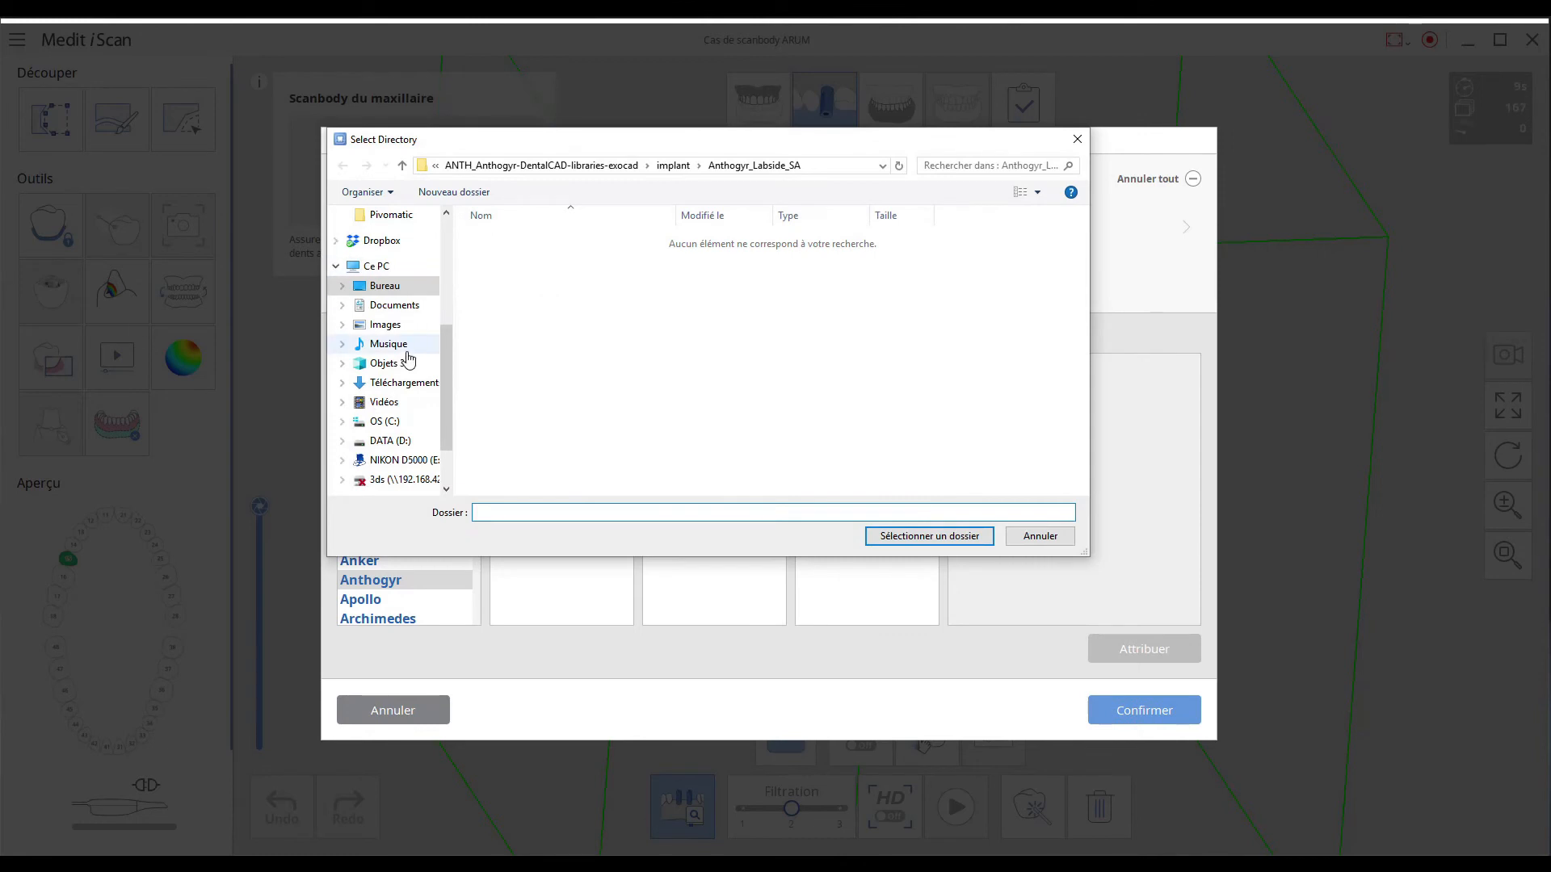
scroll(402, 339, "up", 2)
left_click(384, 326)
scroll(549, 327, "down", 5)
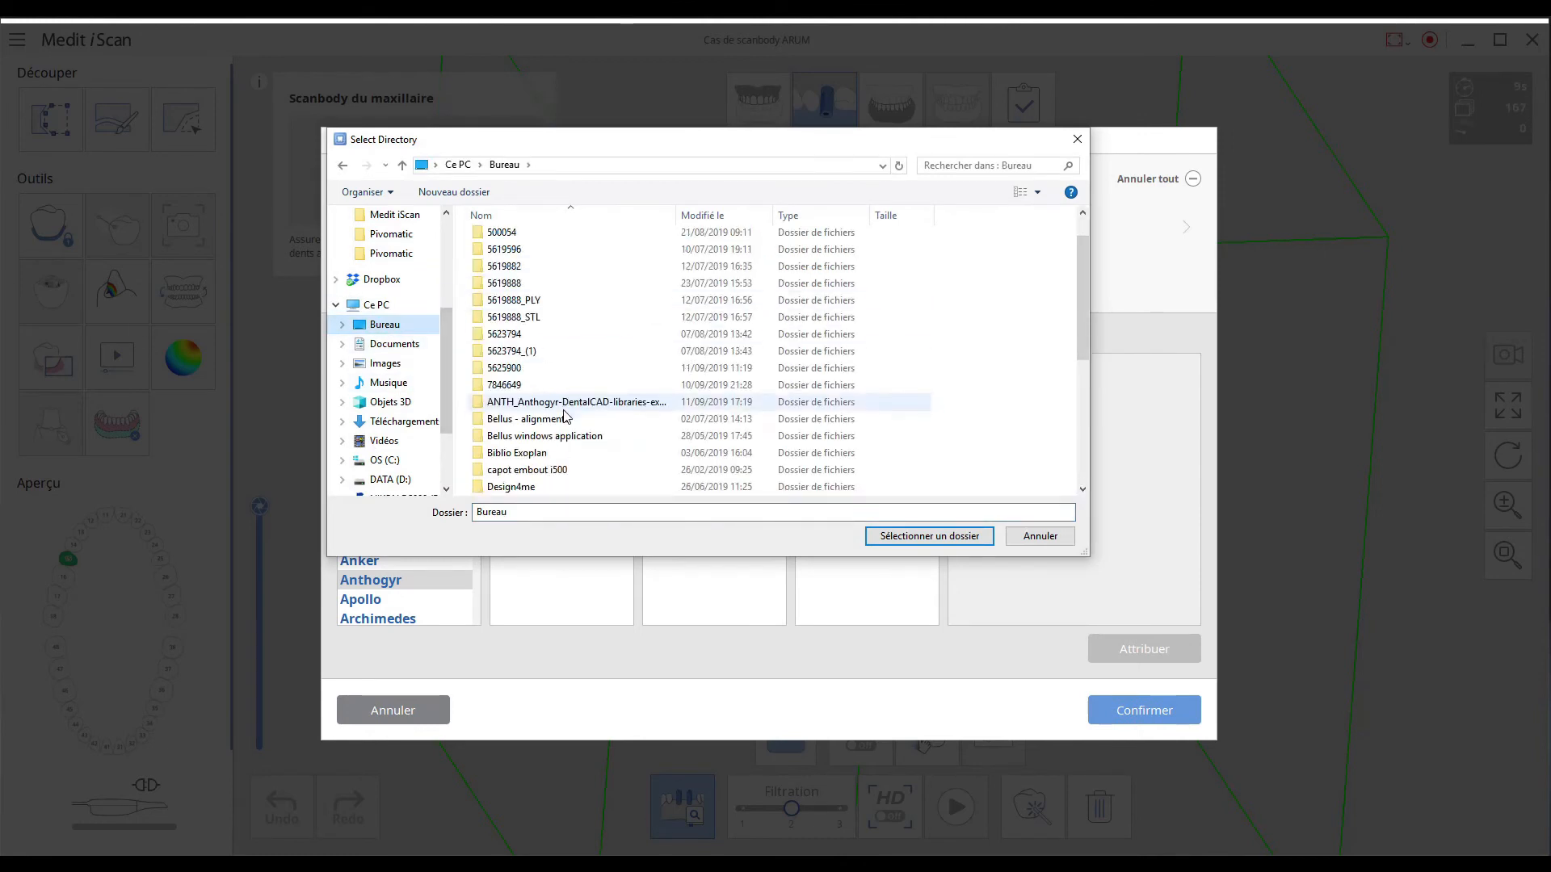
scroll(550, 319, "up", 3)
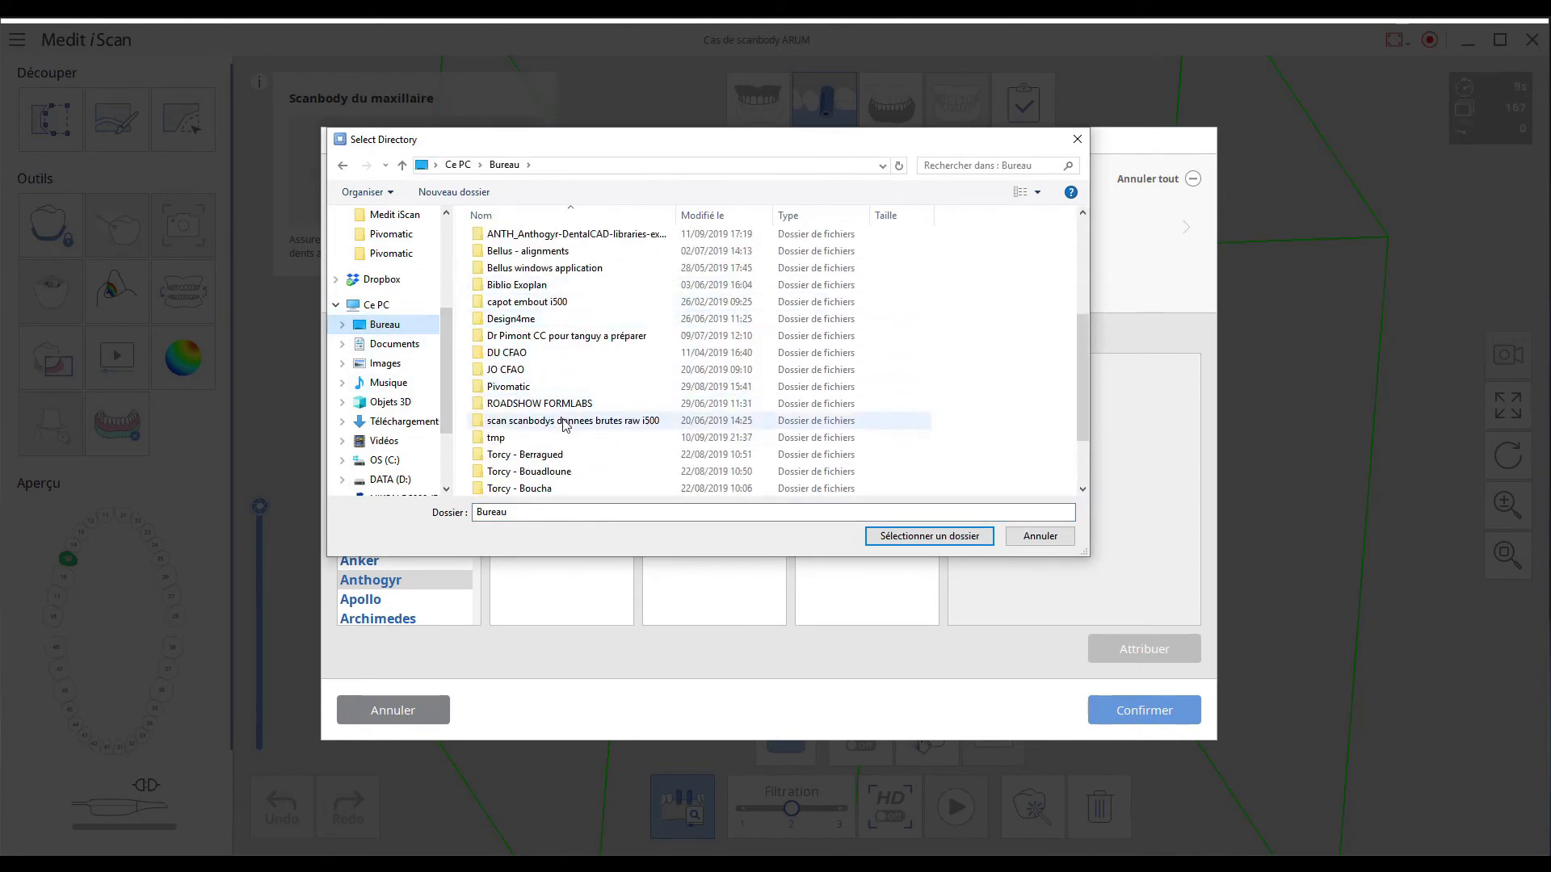
double_click(560, 234)
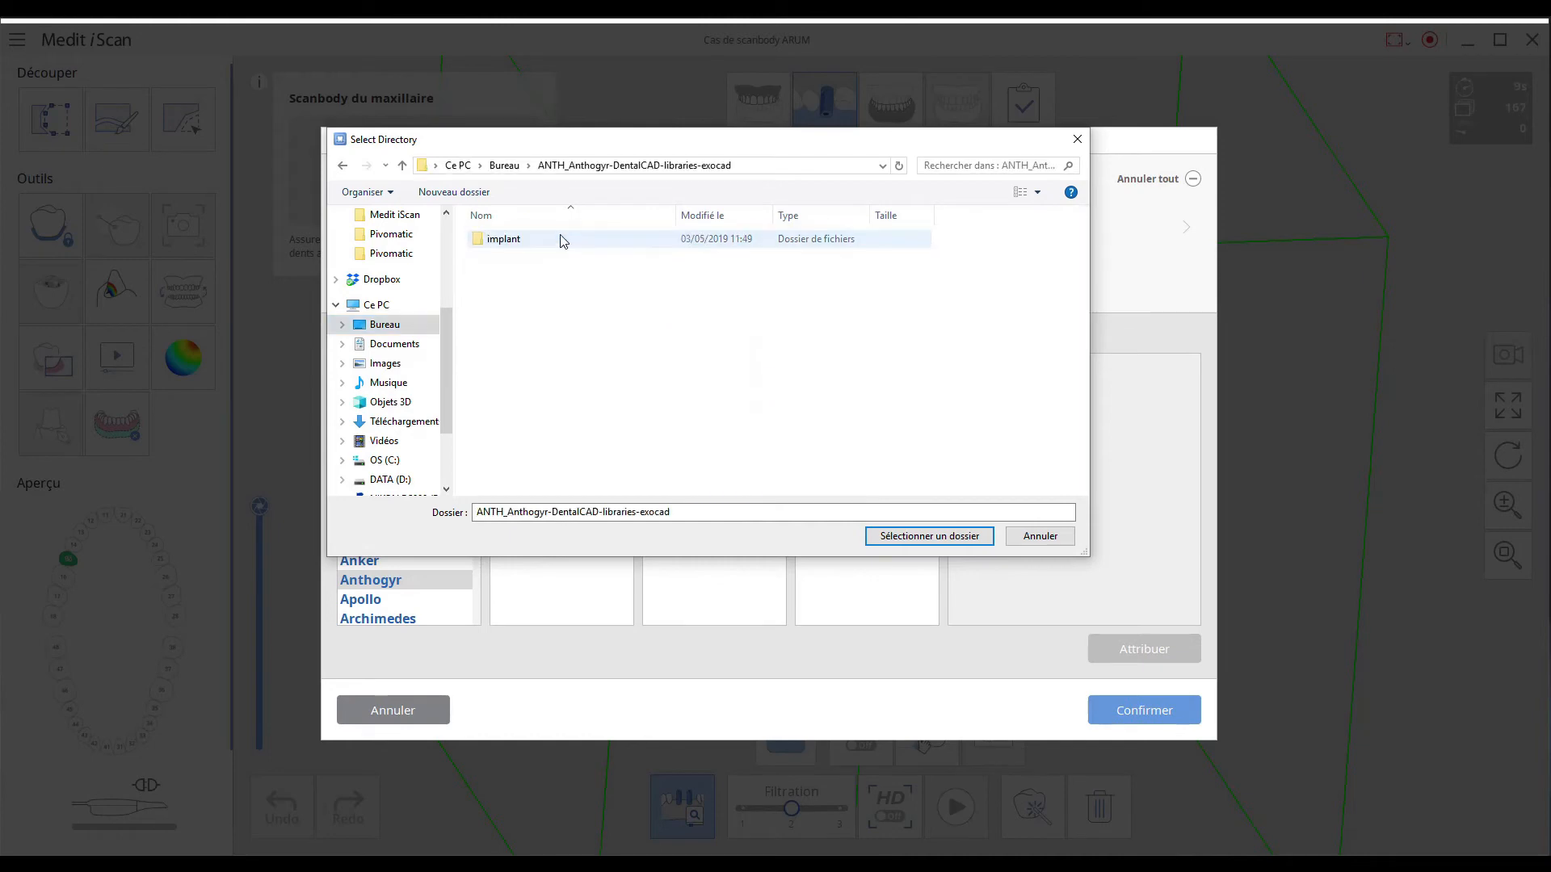
double_click(539, 242)
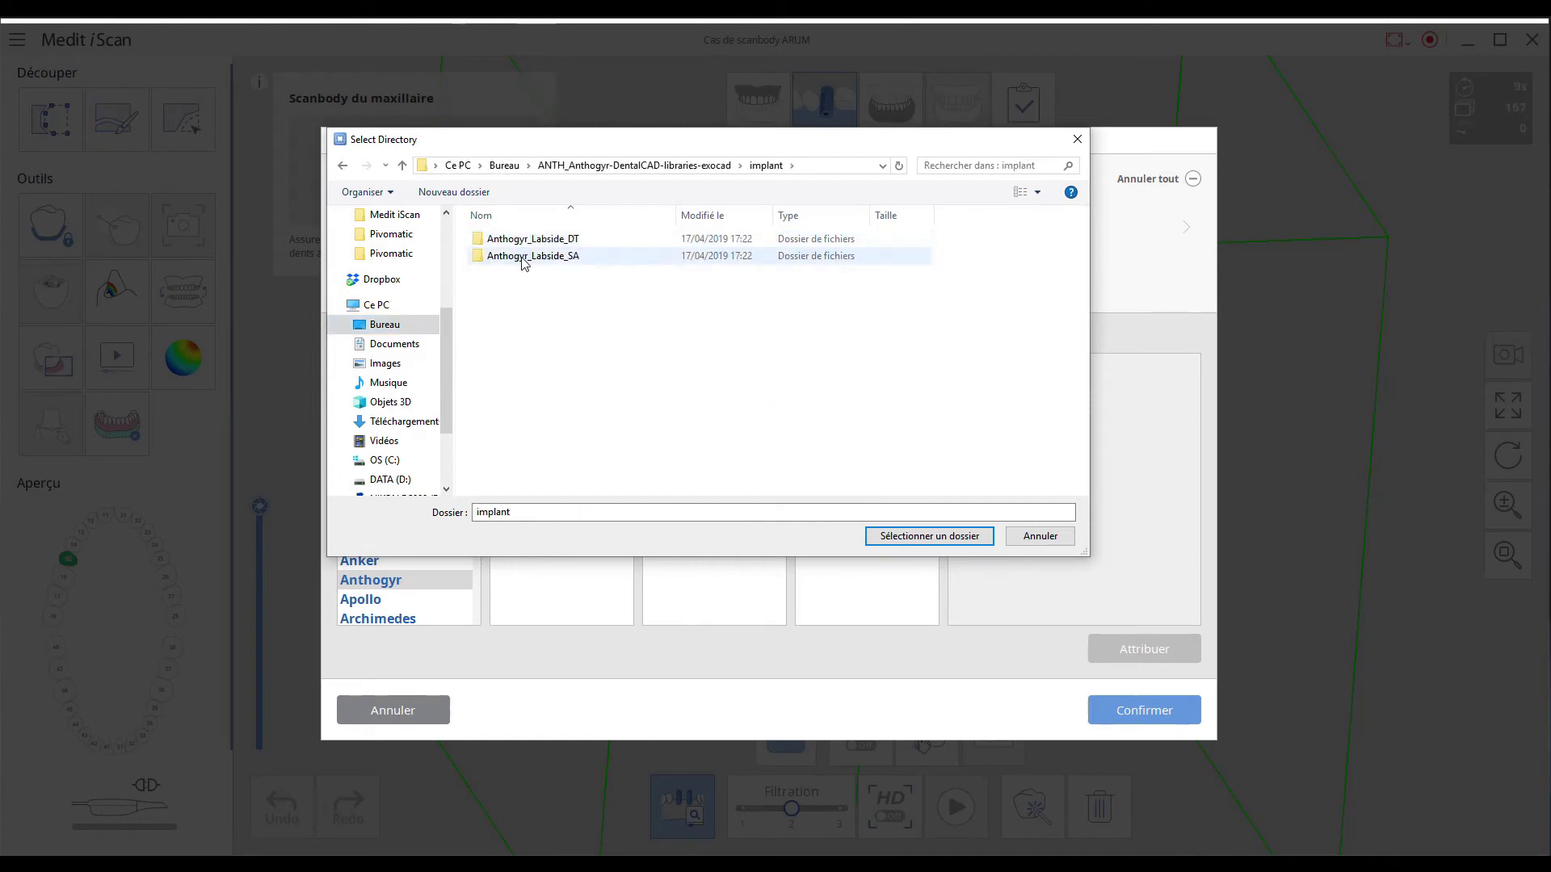
double_click(534, 239)
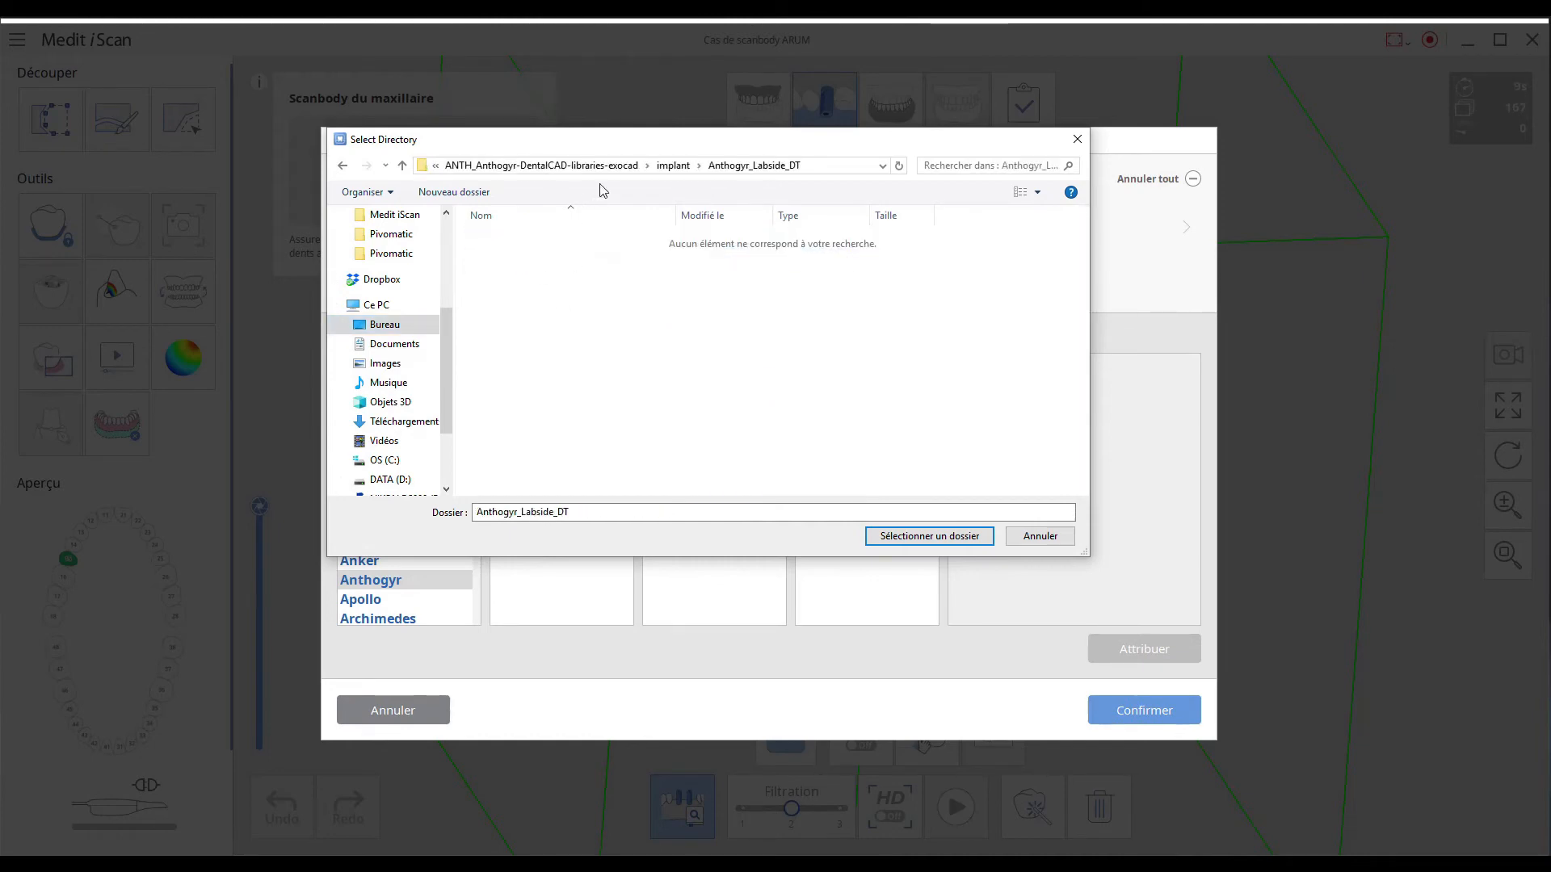
left_click(673, 165)
left_click(533, 239)
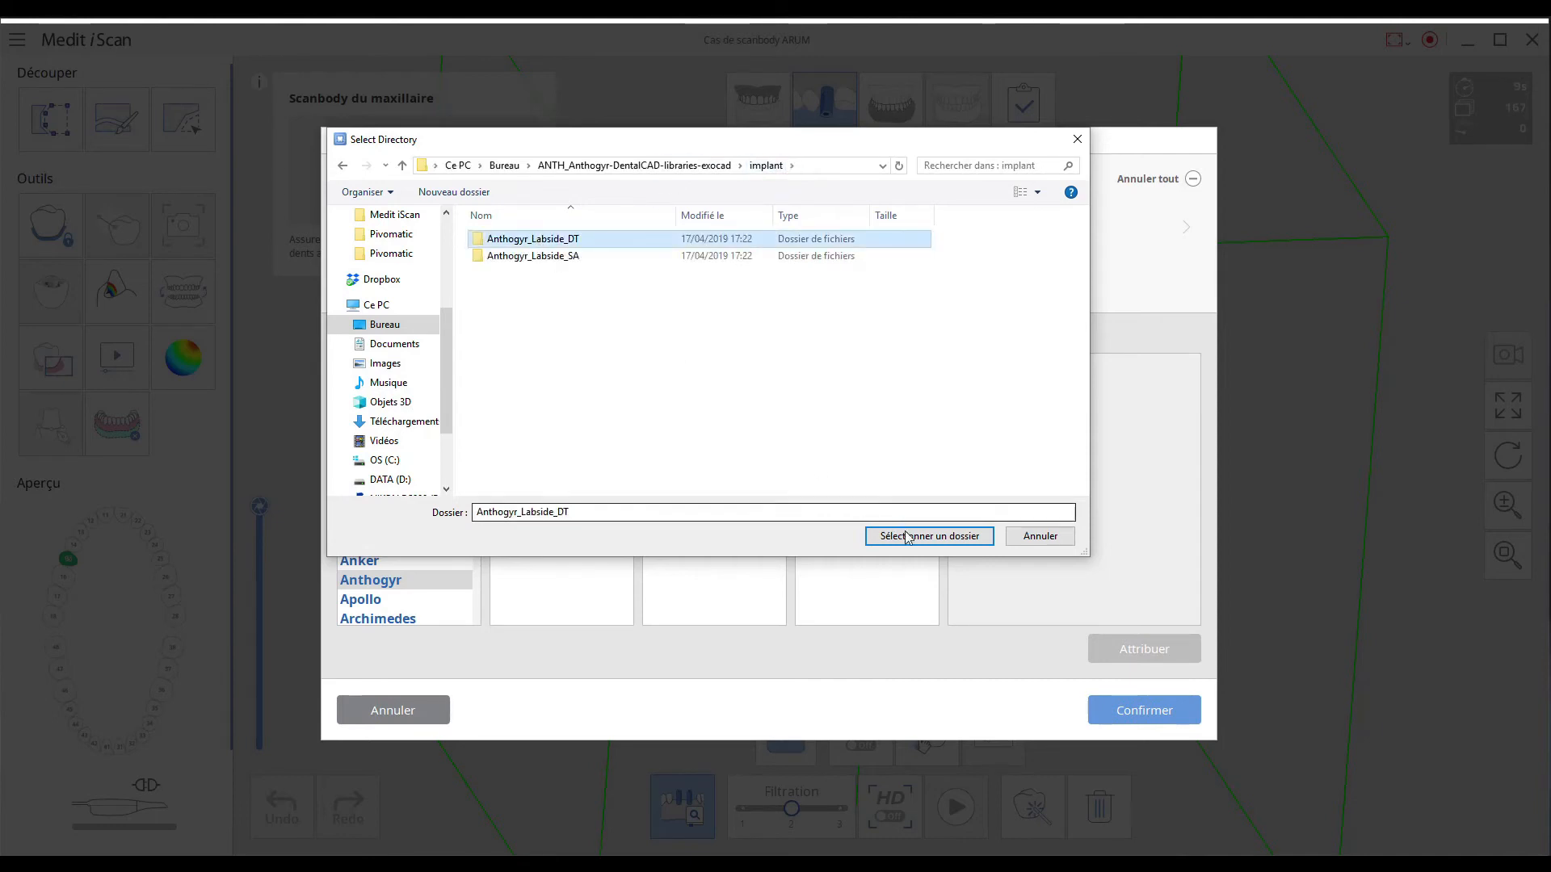
left_click(919, 537)
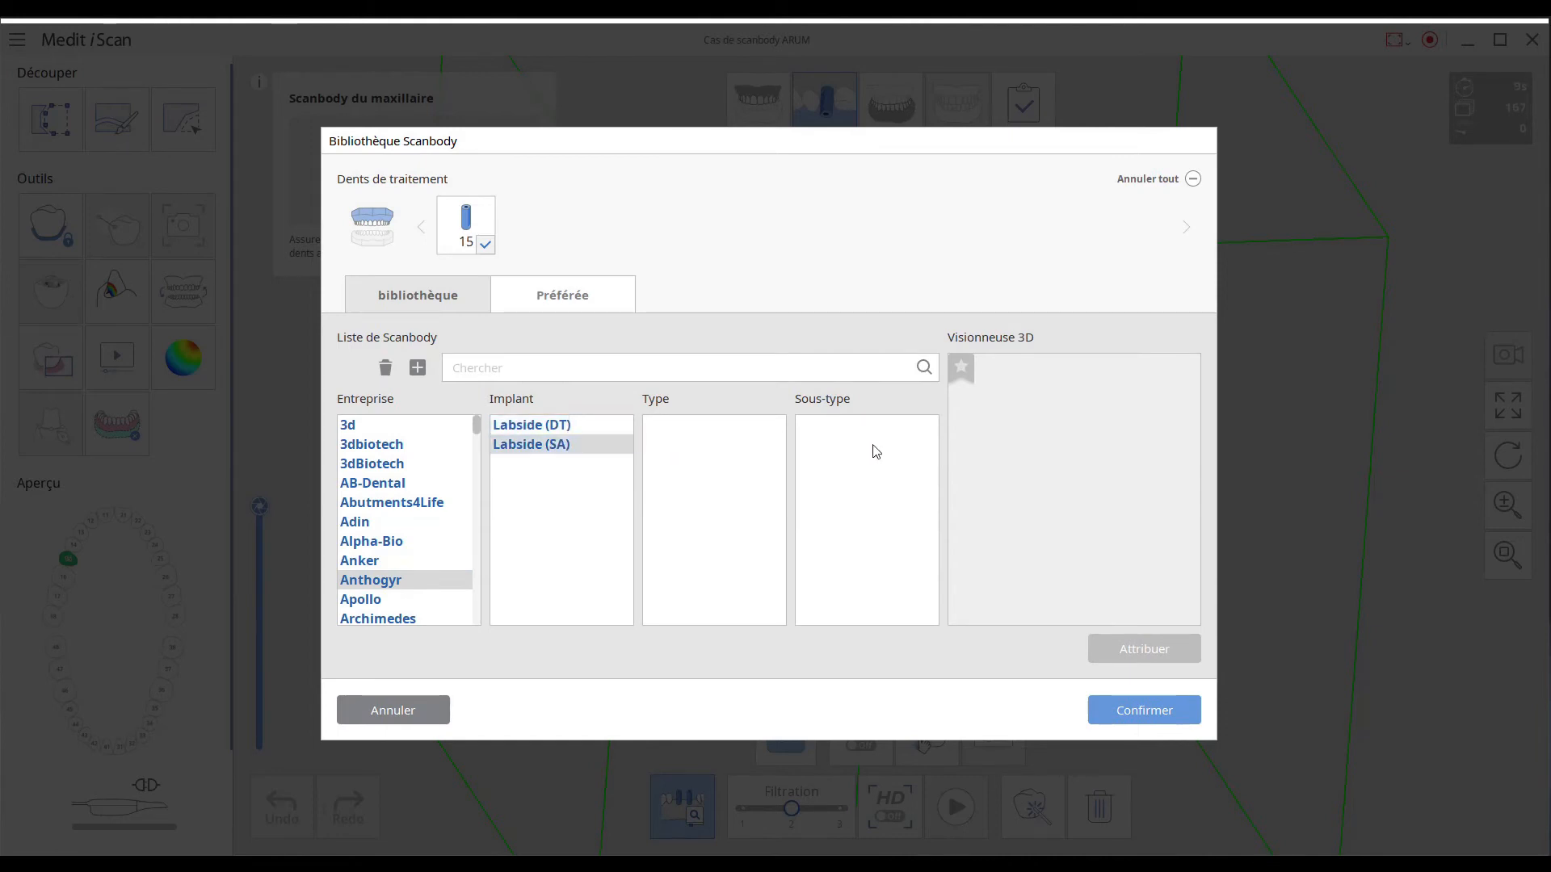
Check Anthogyr's Labside (DT) entry and browse the implants of Apollo and ARUM in the scanbody library
left_click(551, 429)
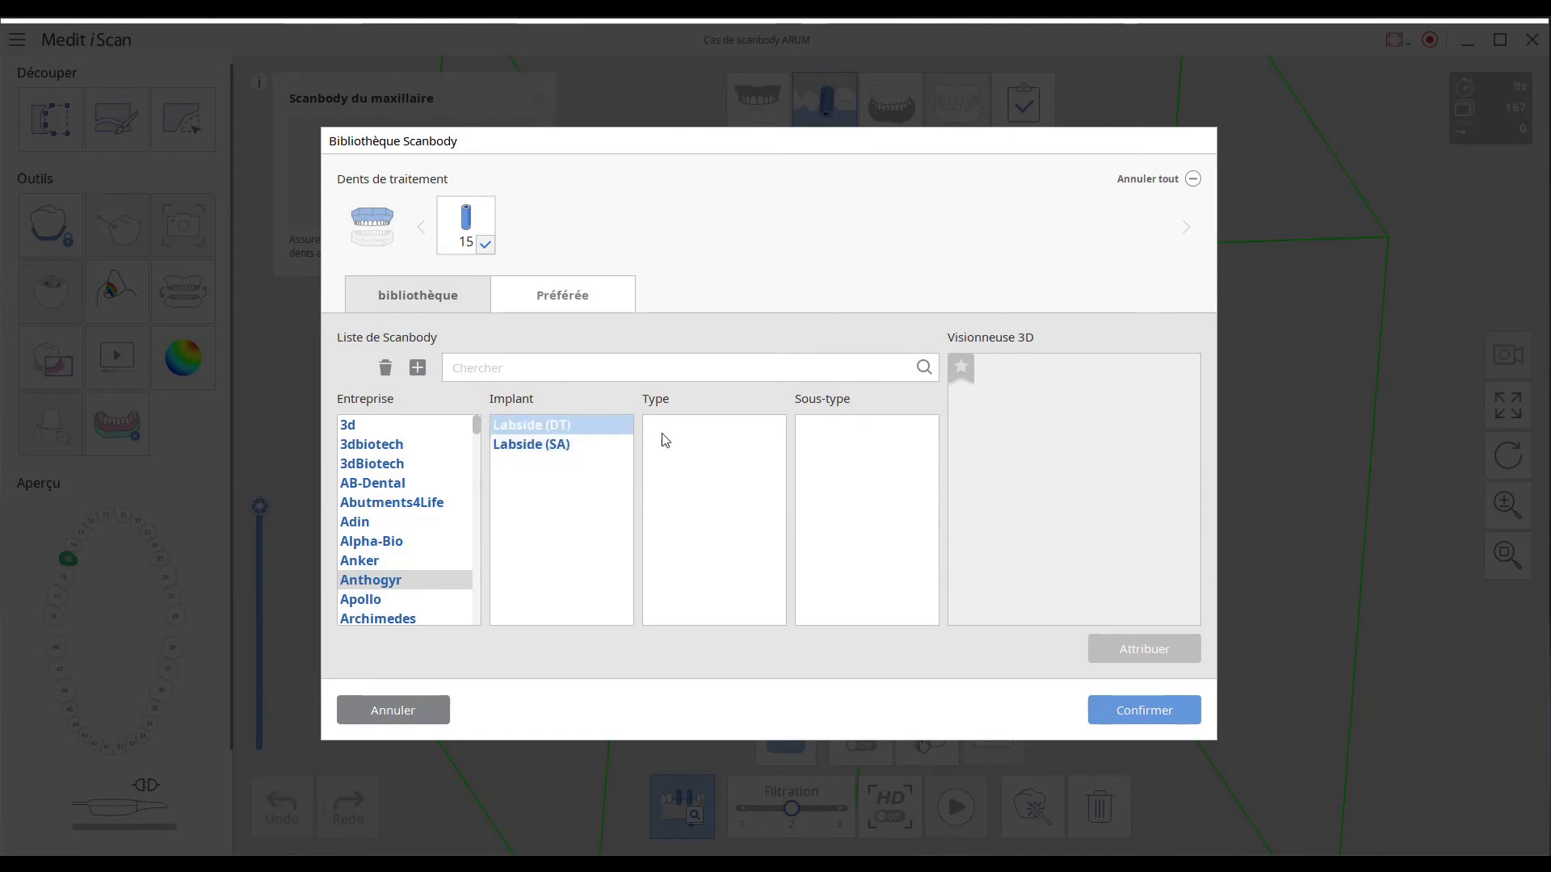
left_click(389, 600)
scroll(394, 521, "down", 3)
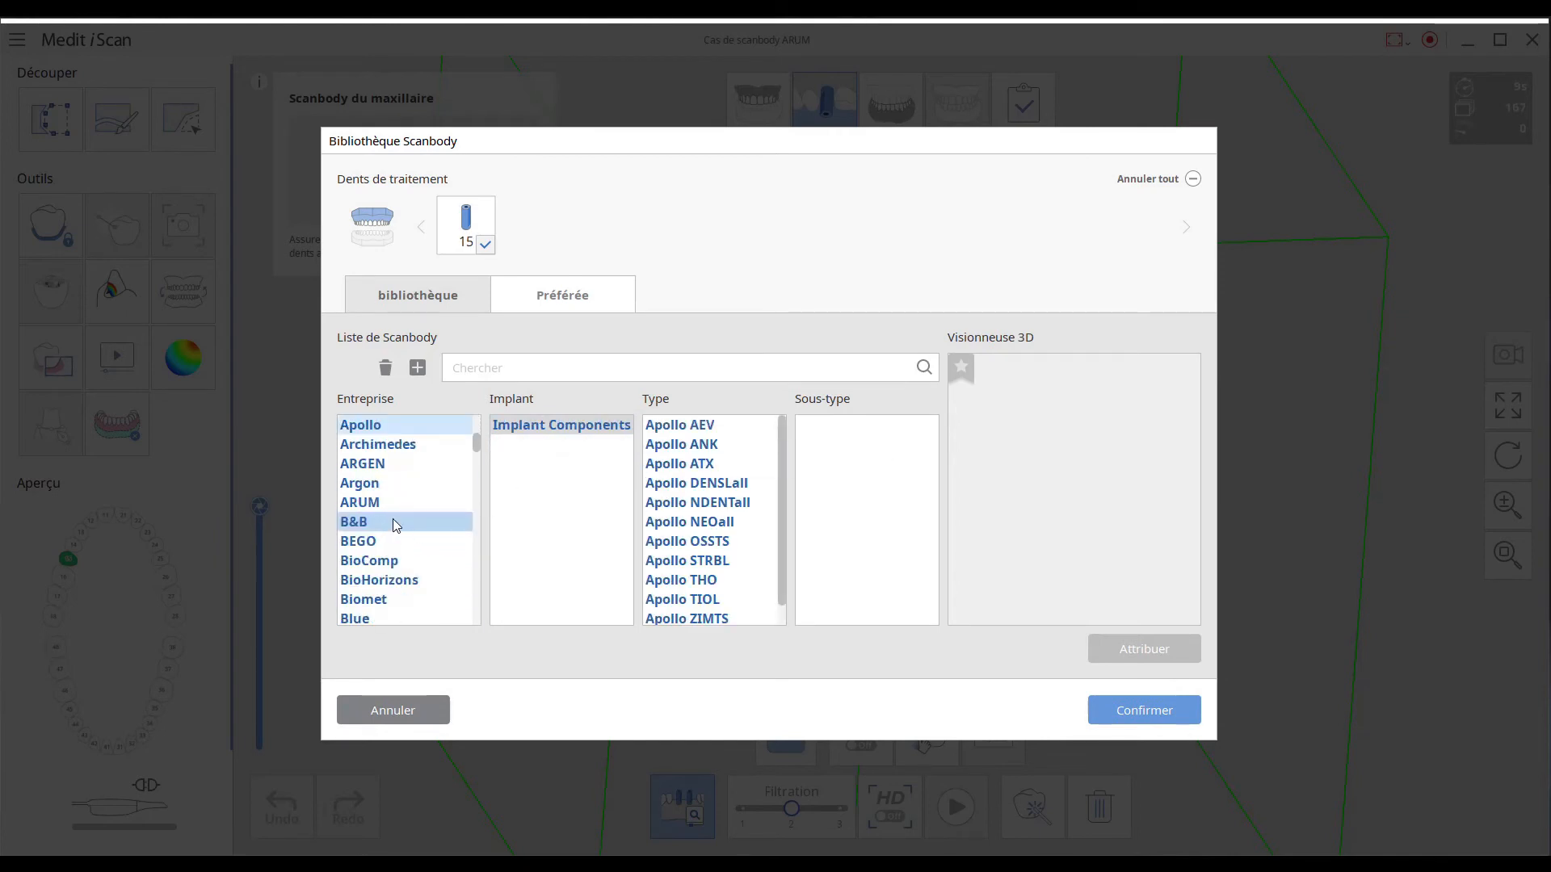
left_click(382, 508)
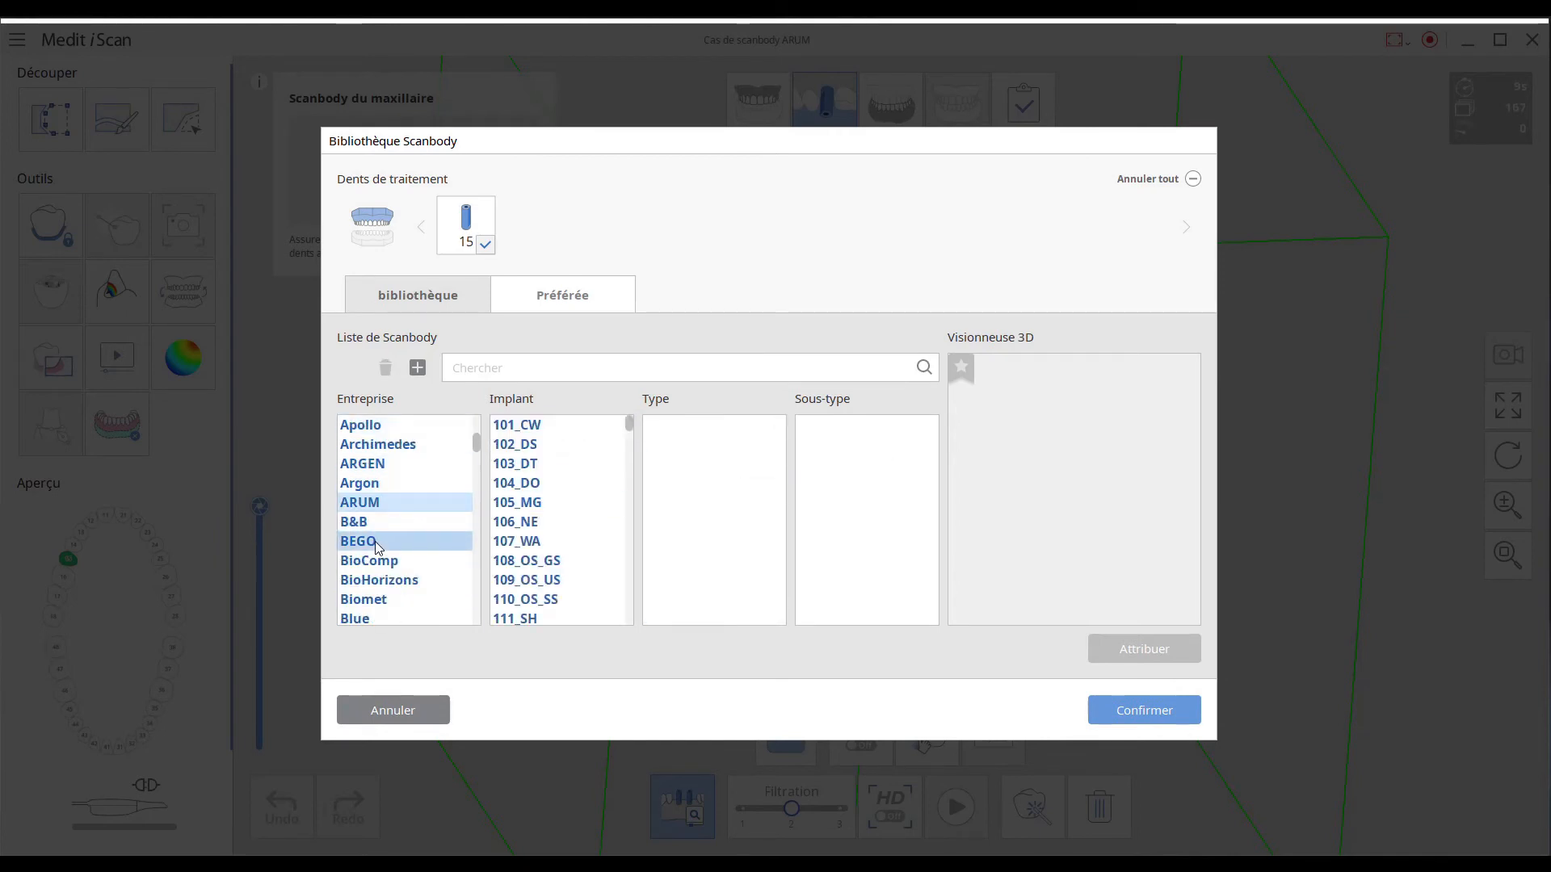
Examine a BEGO scanbody in the 3D viewer, using the second implant, its second type and the first subtype
left_click(380, 541)
left_click(561, 445)
left_click(715, 444)
left_click(864, 426)
right_click_drag(1079, 525, 1073, 477)
Examine the FGM Arcsys Mini Pilar Angulável scanbody with the Antirrotacional subtype from several angles in the 3D viewer
scroll(436, 547, "down", 5)
left_click(436, 541)
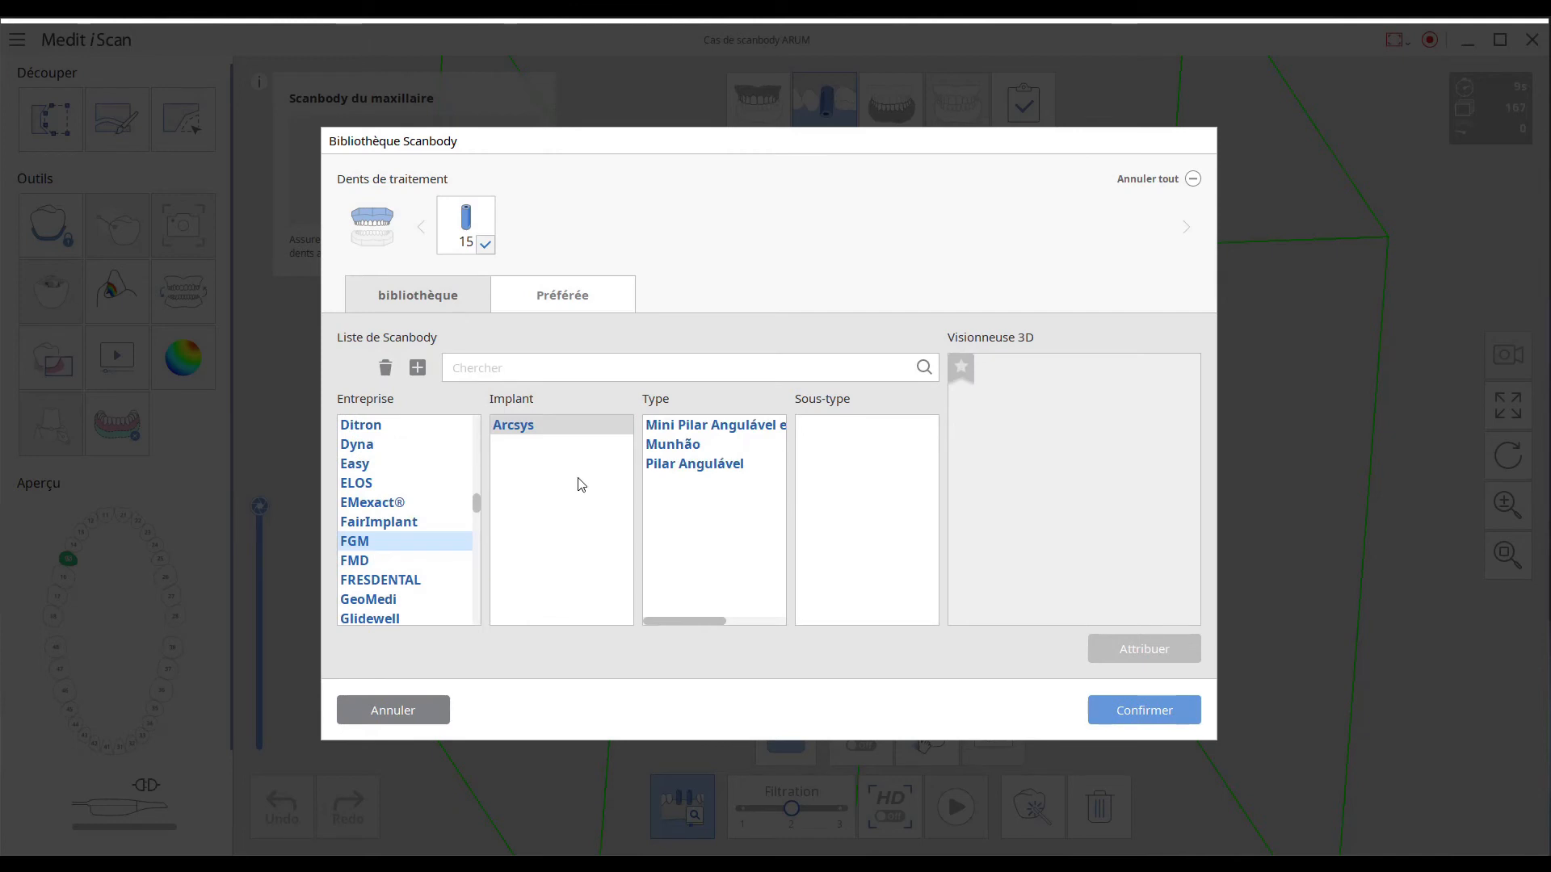
left_click(699, 428)
left_click(827, 428)
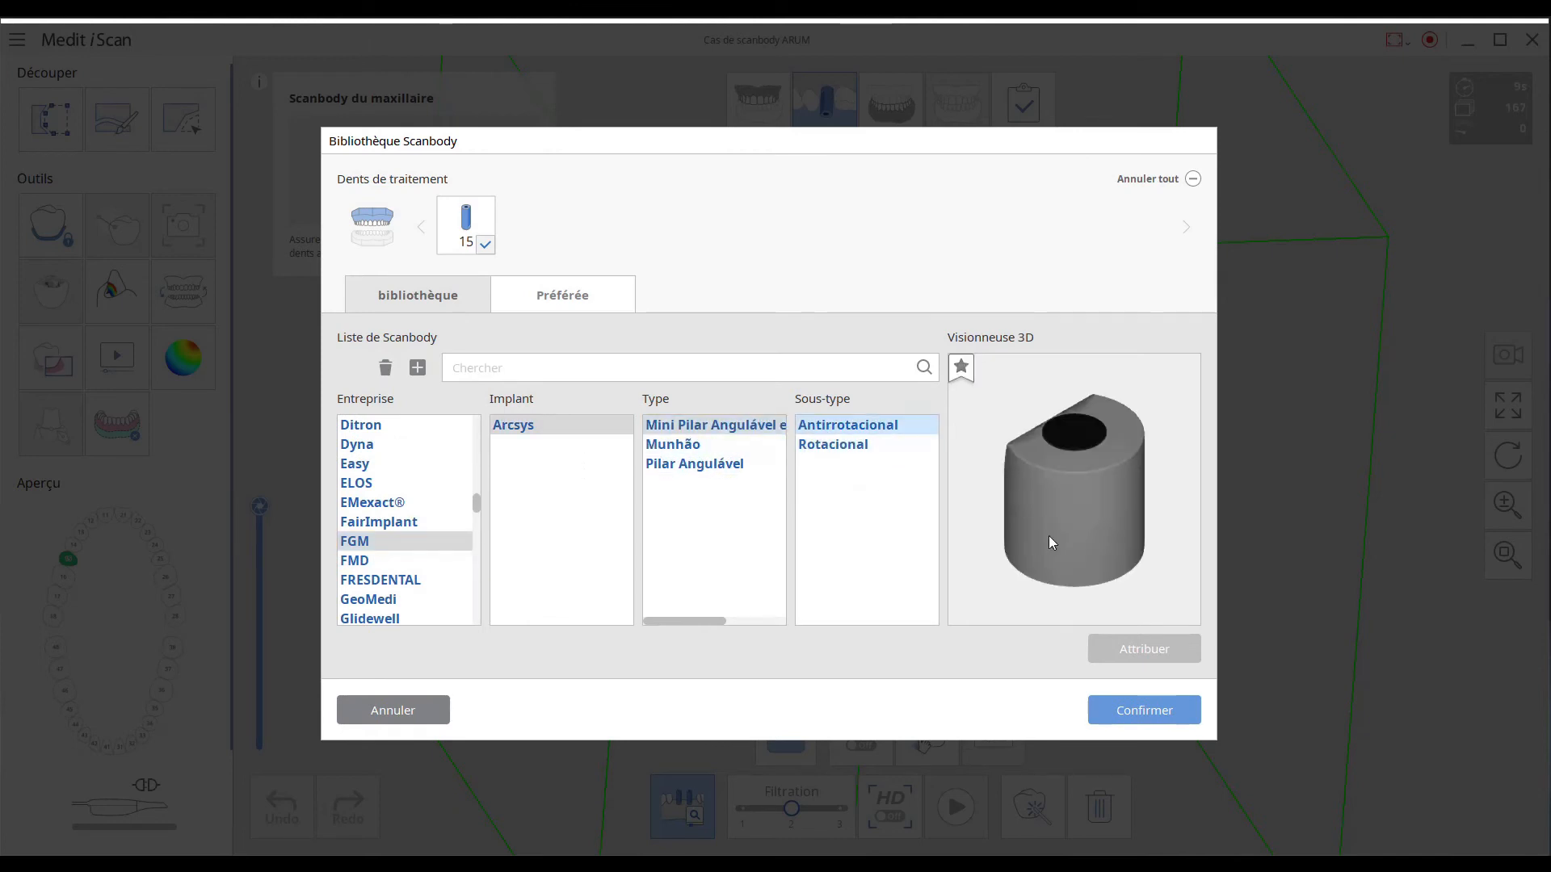
right_click_drag(1048, 538, 1034, 570)
Browse the ISOMED scanbody types and confirm the library dialog to return to the tooth 15 scan
scroll(387, 557, "down", 5)
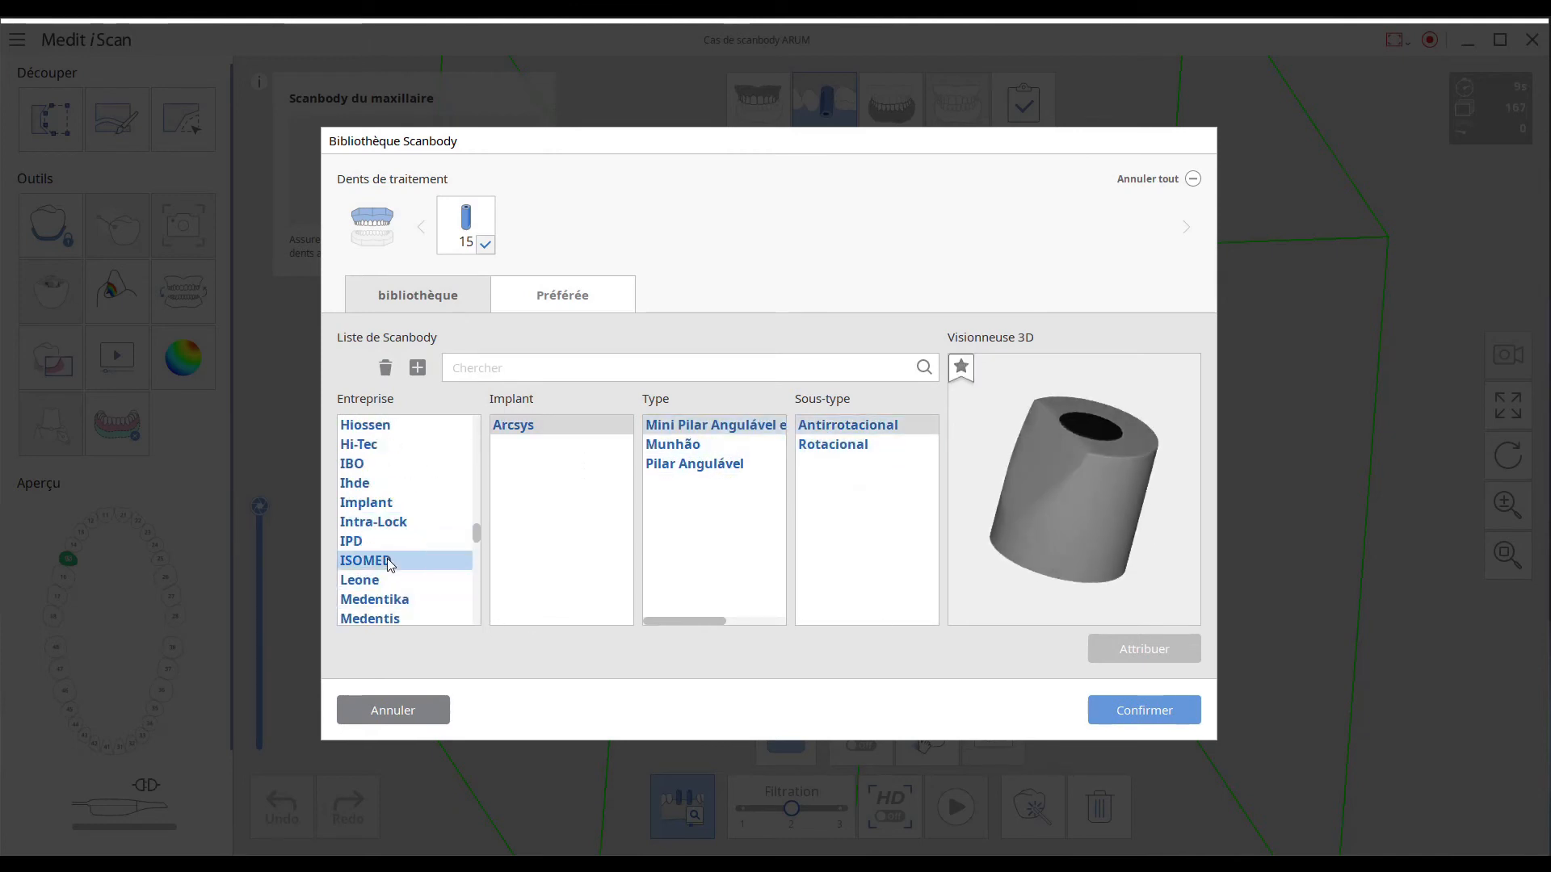
left_click(388, 561)
left_click(703, 483)
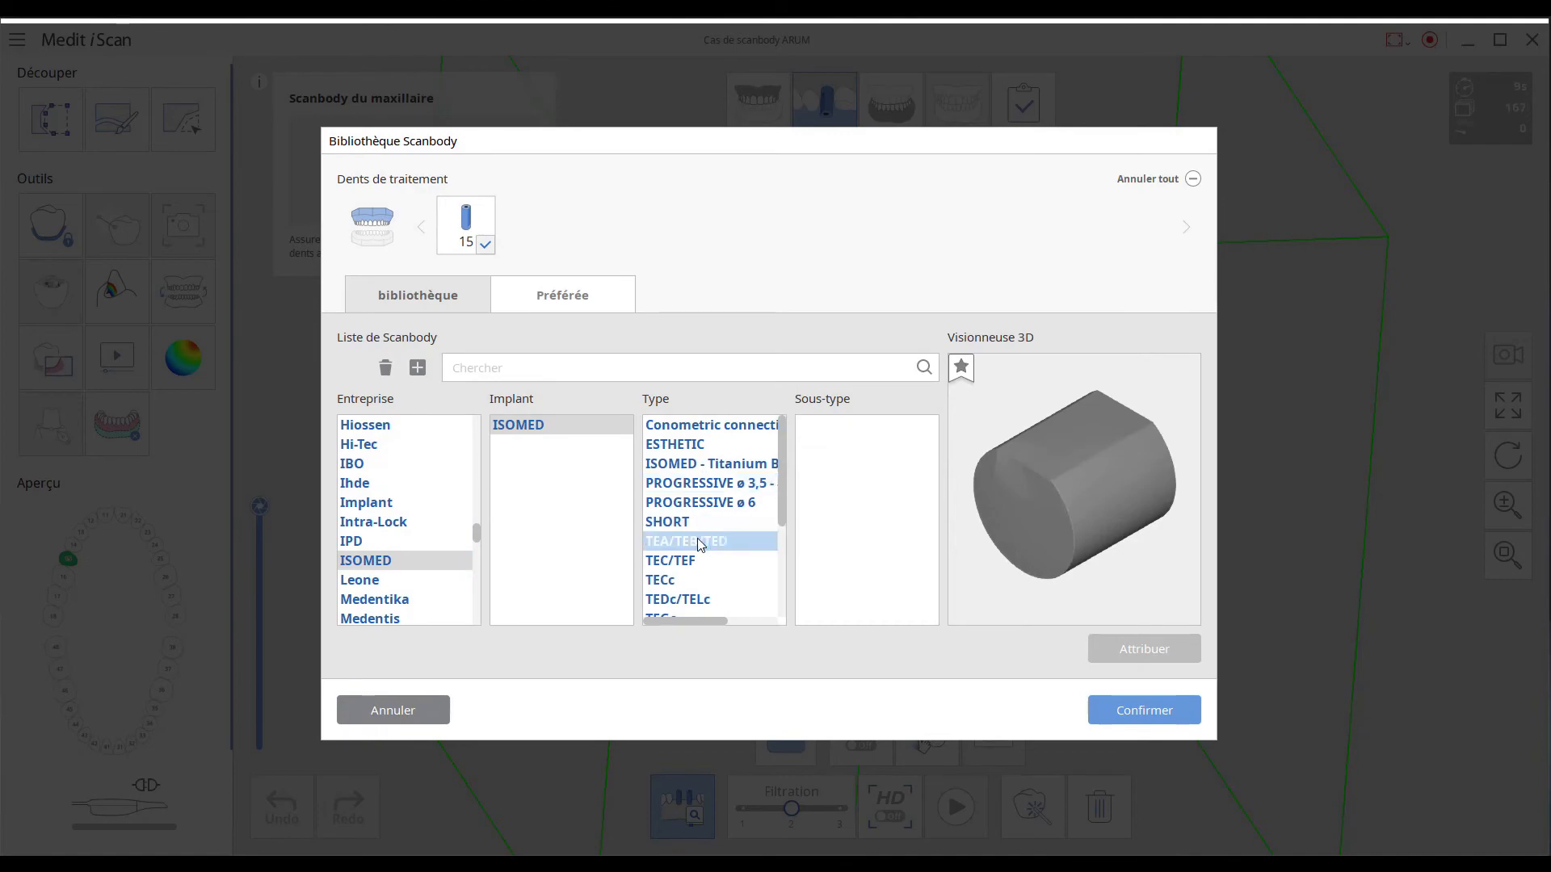
left_click(1125, 710)
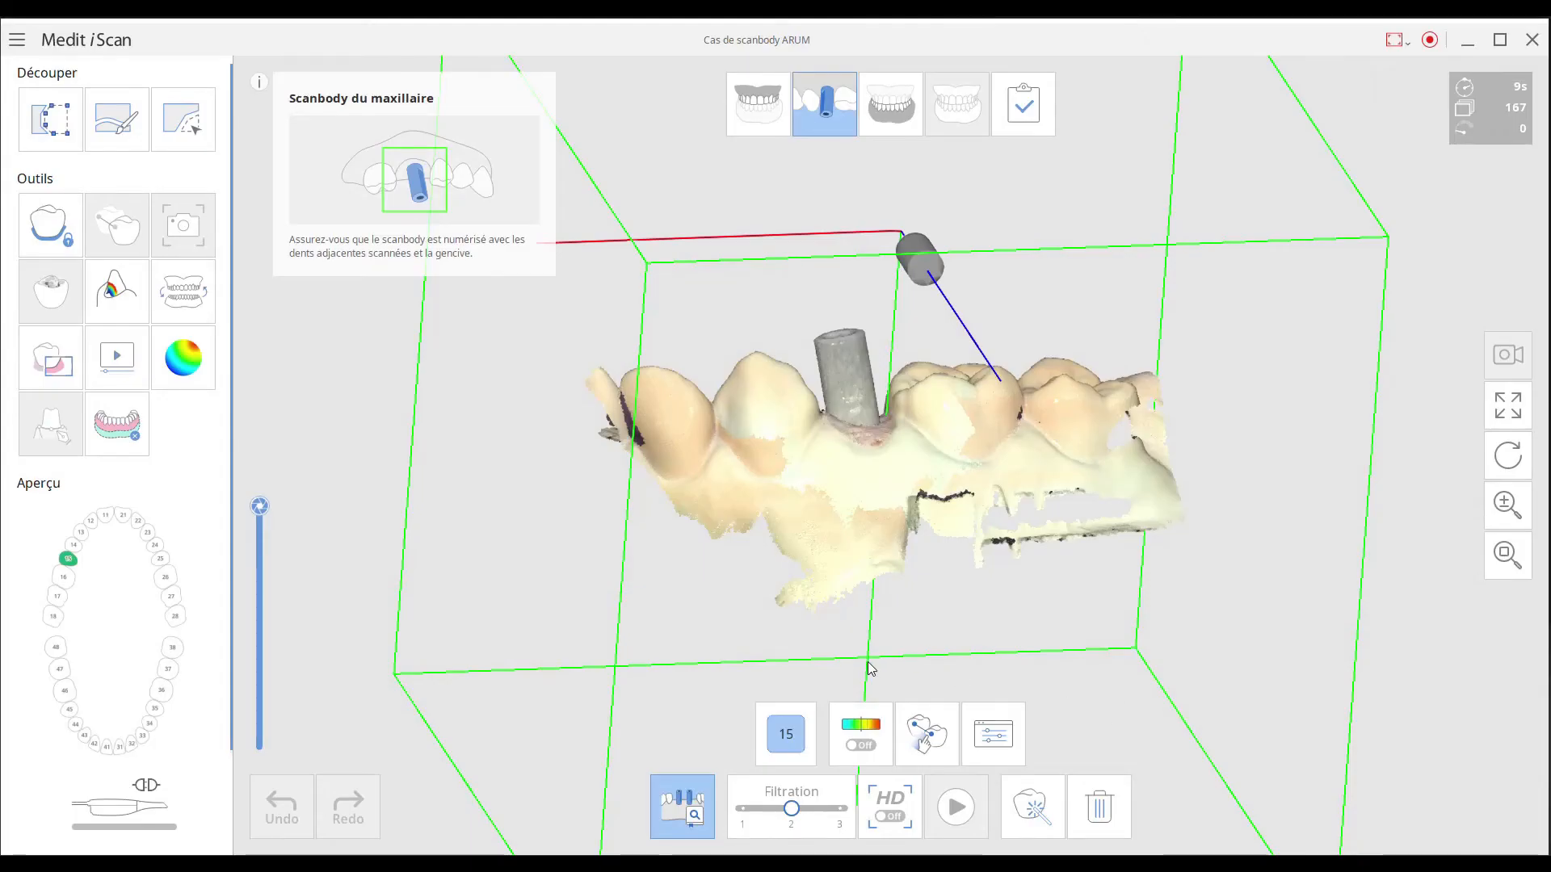
mouse_move(1008, 494)
right_mouse_down()
mouse_move(1029, 515)
mouse_move(907, 485)
mouse_move(922, 481)
right_mouse_up()
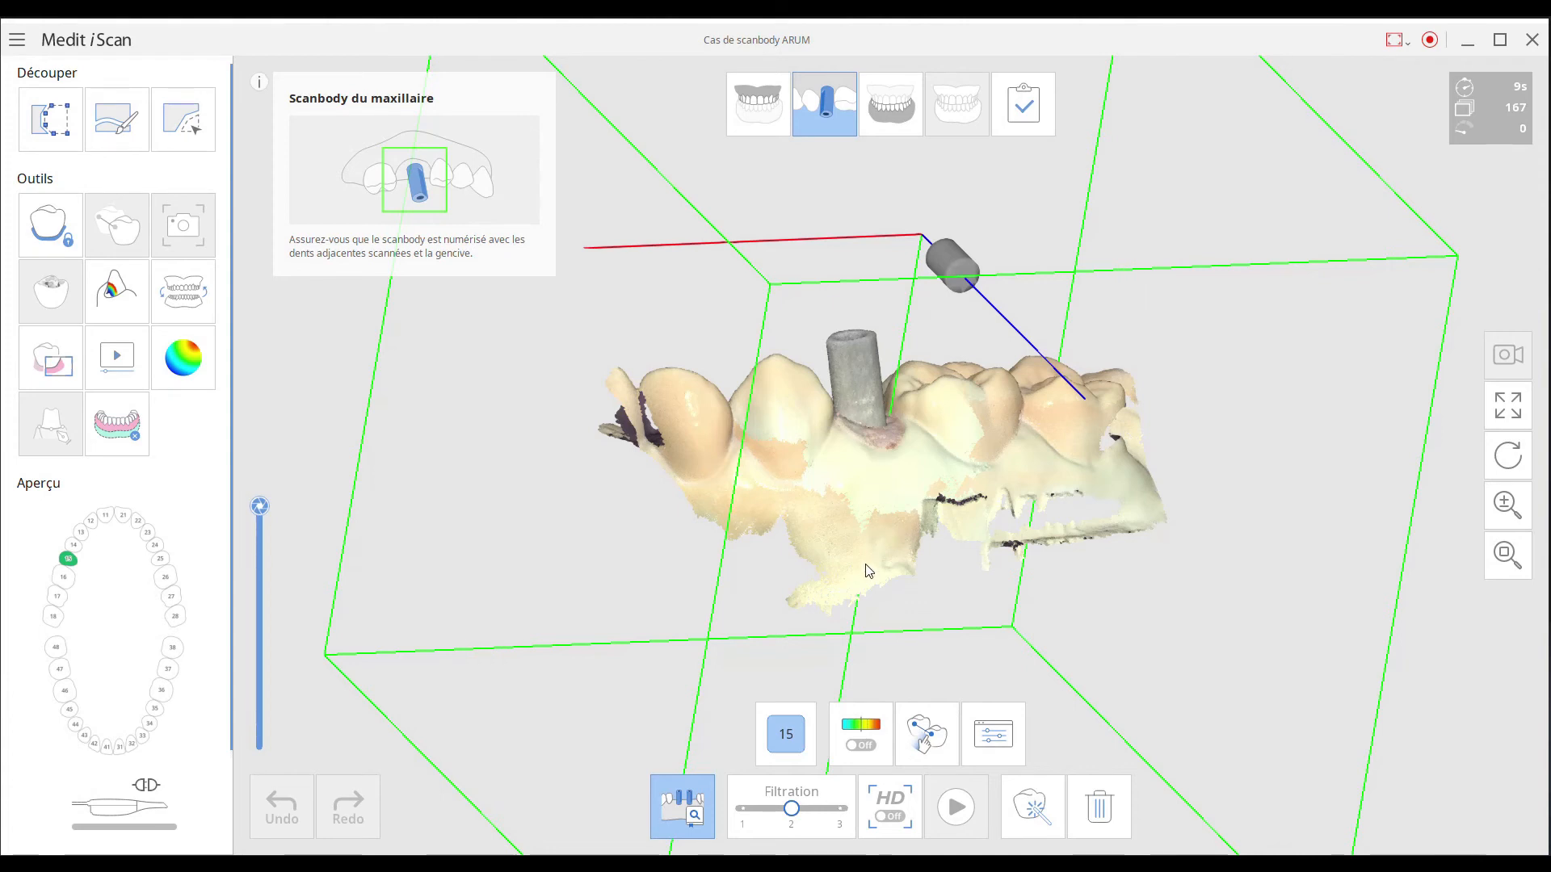
right_click_drag(834, 578, 958, 578)
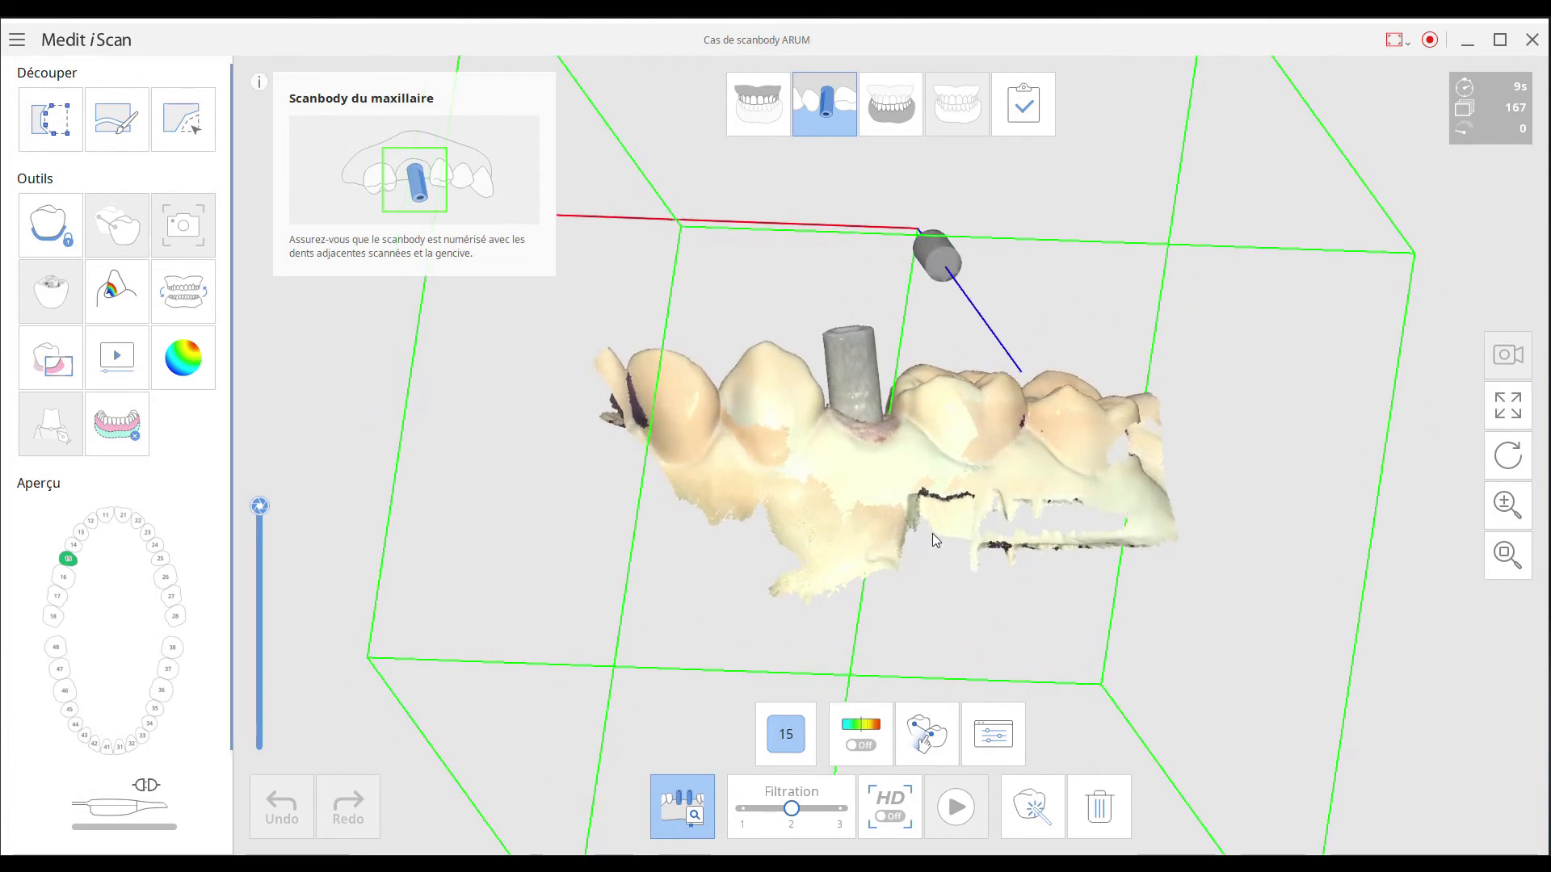